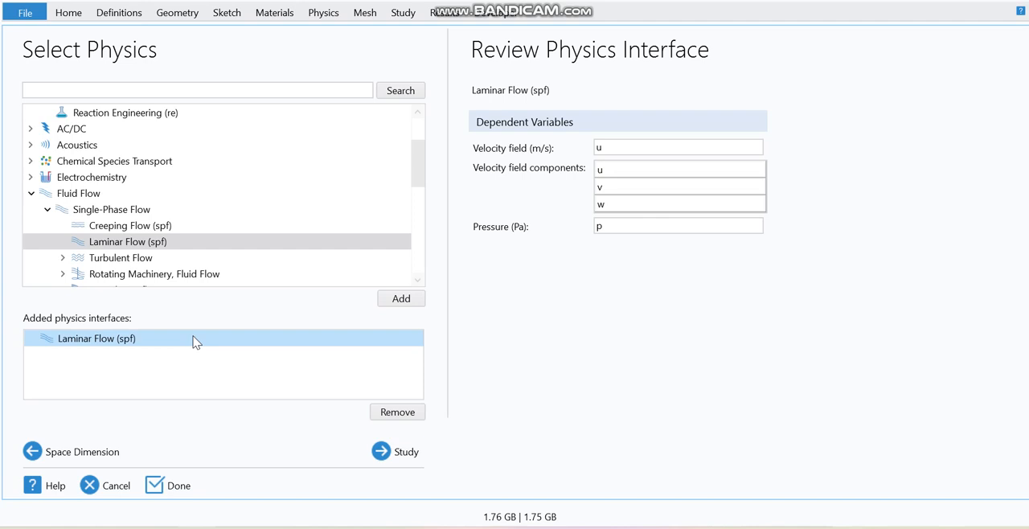
Add a Stationary study to the Laminar Flow setup and finish the wizard without saving the previous untitled model.
click(376, 451)
click(94, 110)
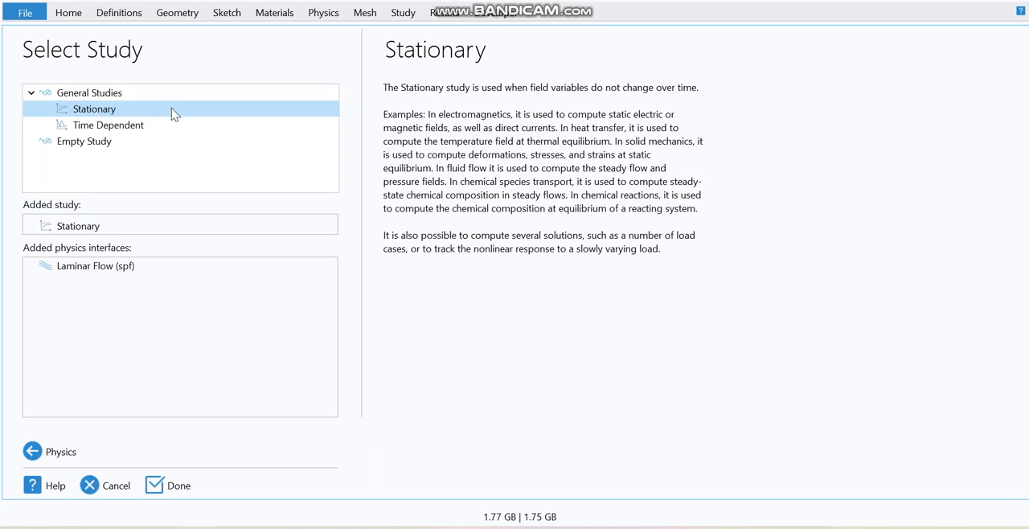
click(165, 486)
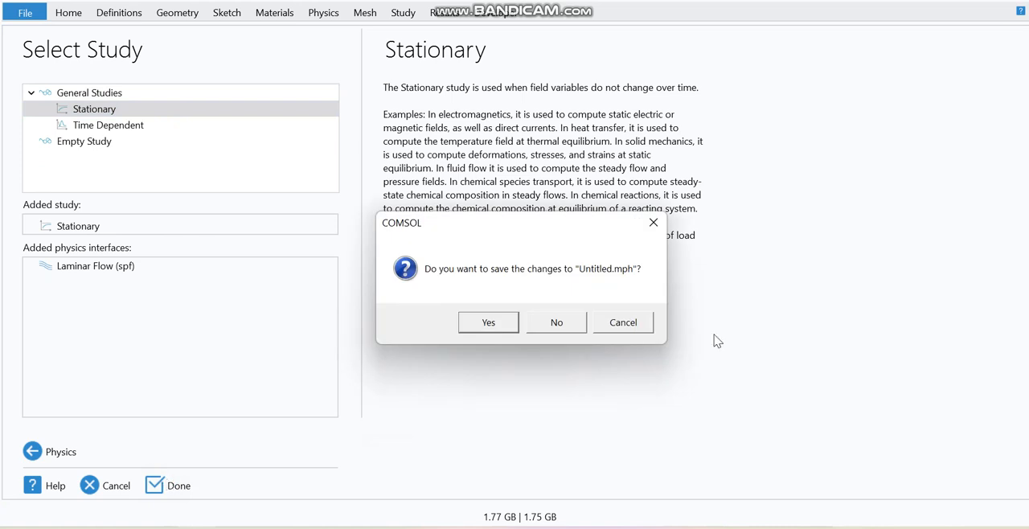
click(581, 324)
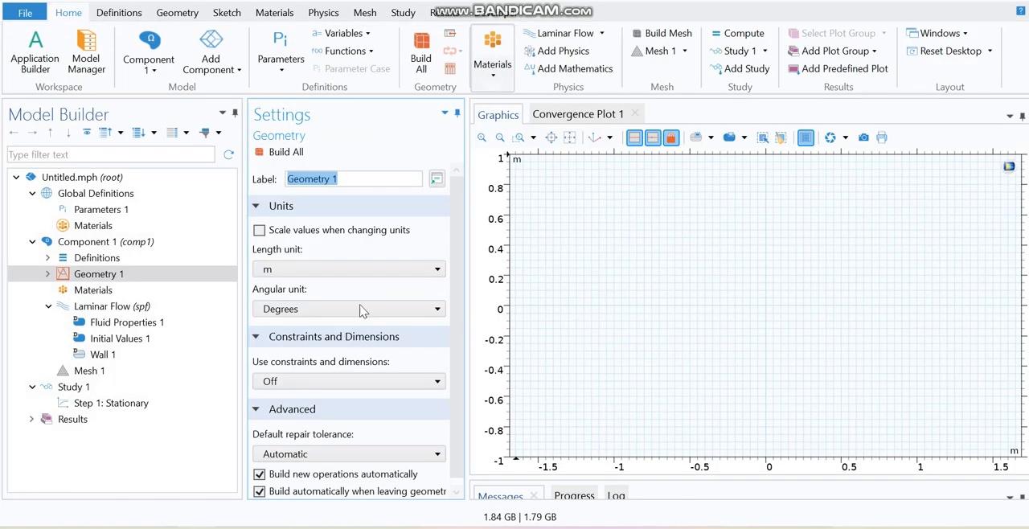
Load the parameter list from a file into Parameters 1 under Global Definitions.
click(153, 208)
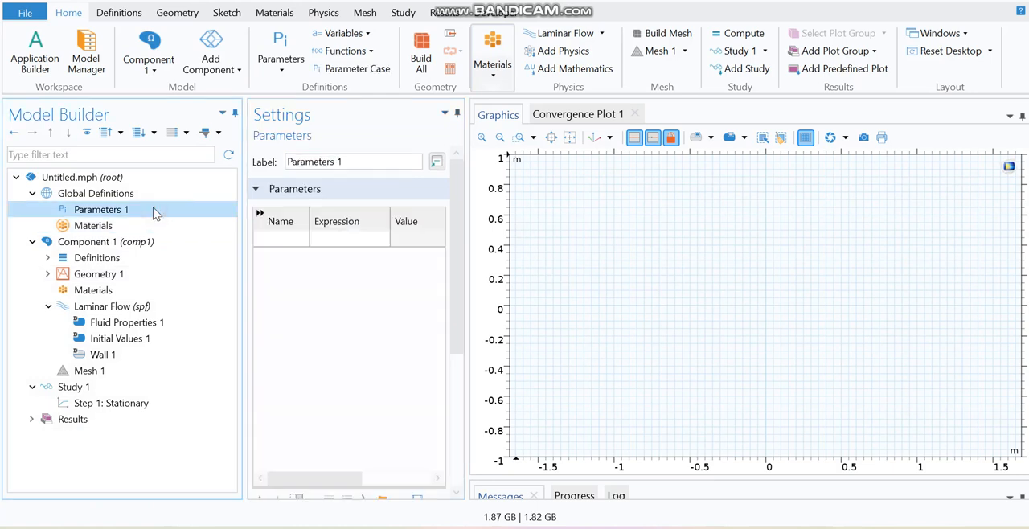
drag(455, 235, 453, 345)
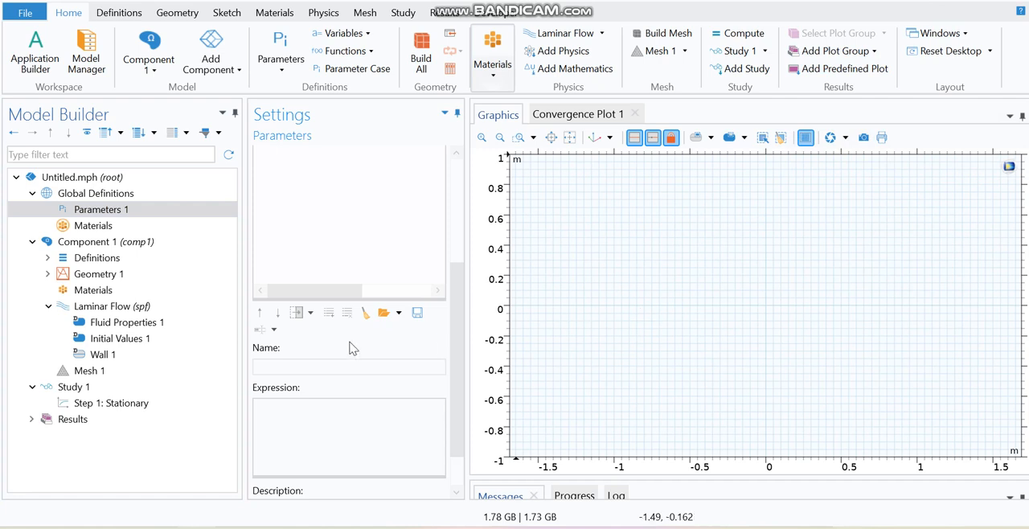
click(383, 316)
double_click(281, 138)
click(463, 239)
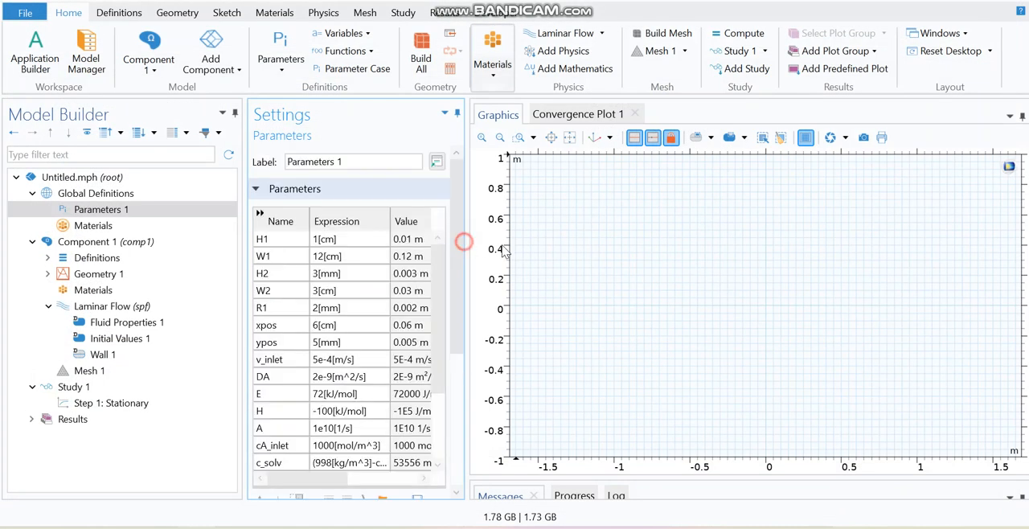
Widen the settings panel and review the parameters' names, expressions, values and descriptions.
drag(467, 241, 523, 252)
scroll(489, 271, down, 2)
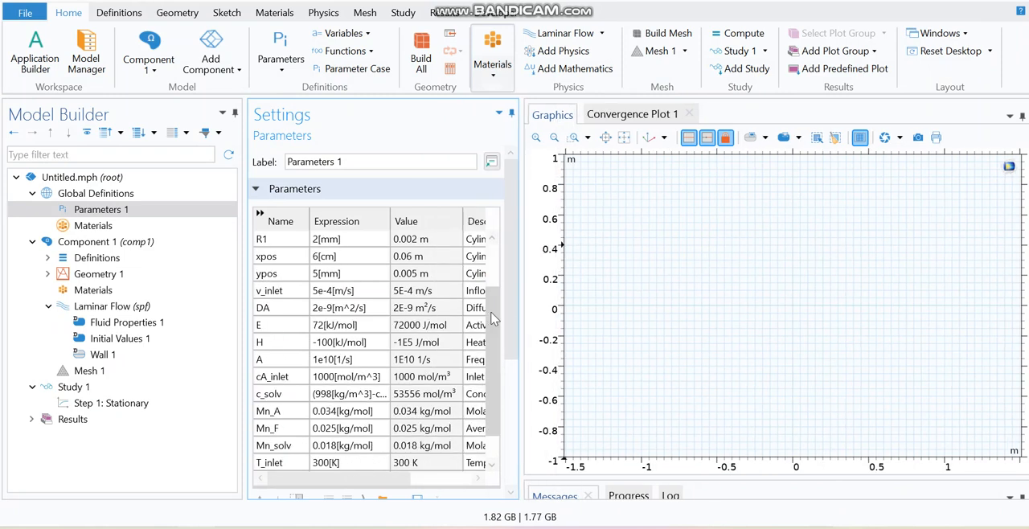
scroll(375, 482, right, 3)
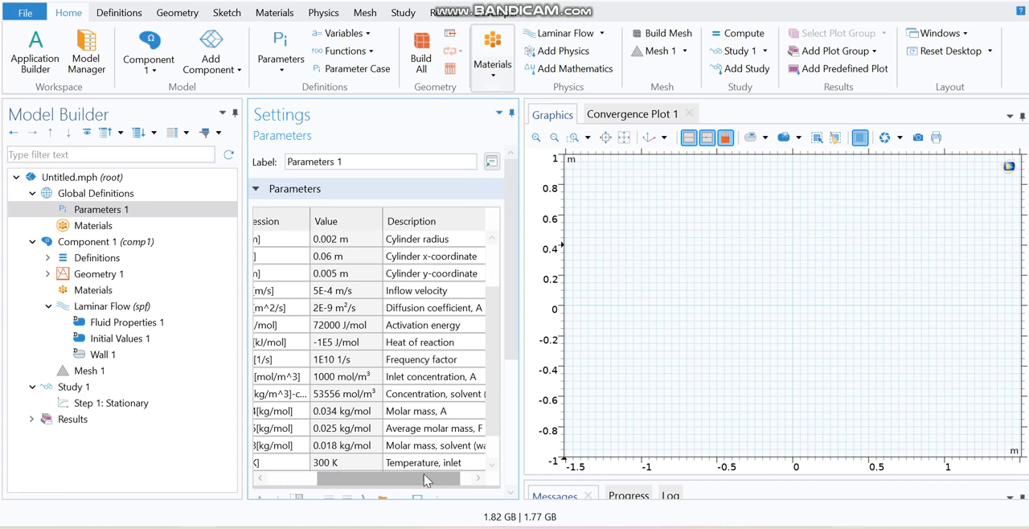
drag(384, 482, 348, 483)
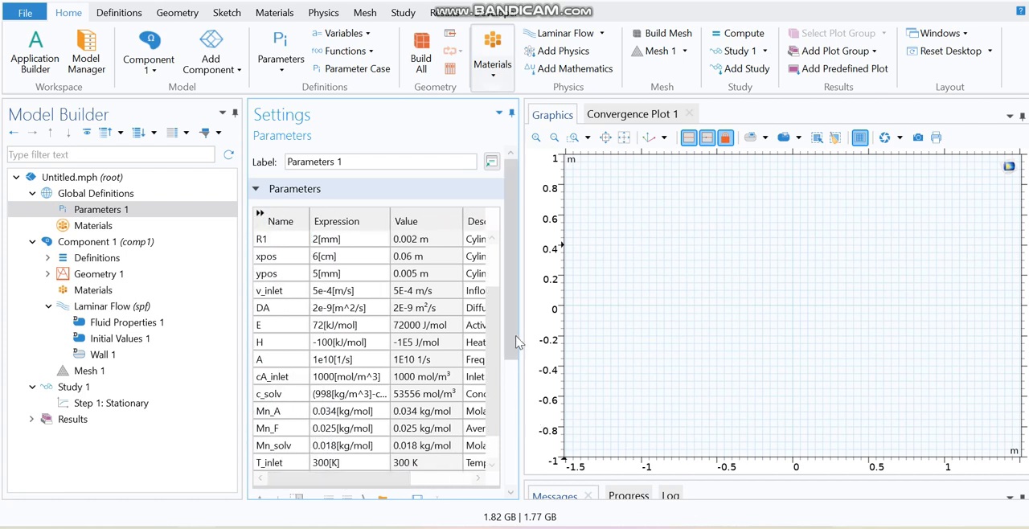
scroll(497, 344, up, 1)
drag(497, 344, 497, 256)
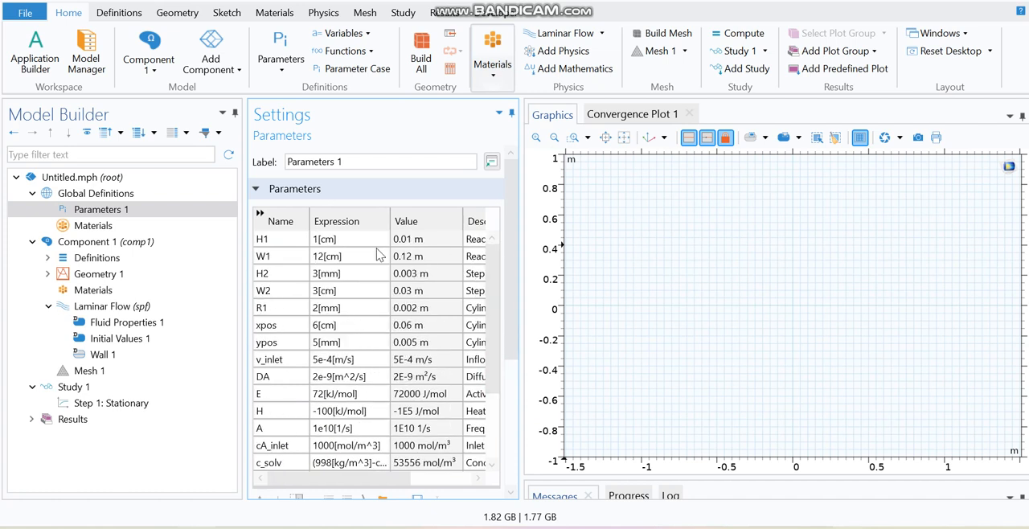
click(299, 244)
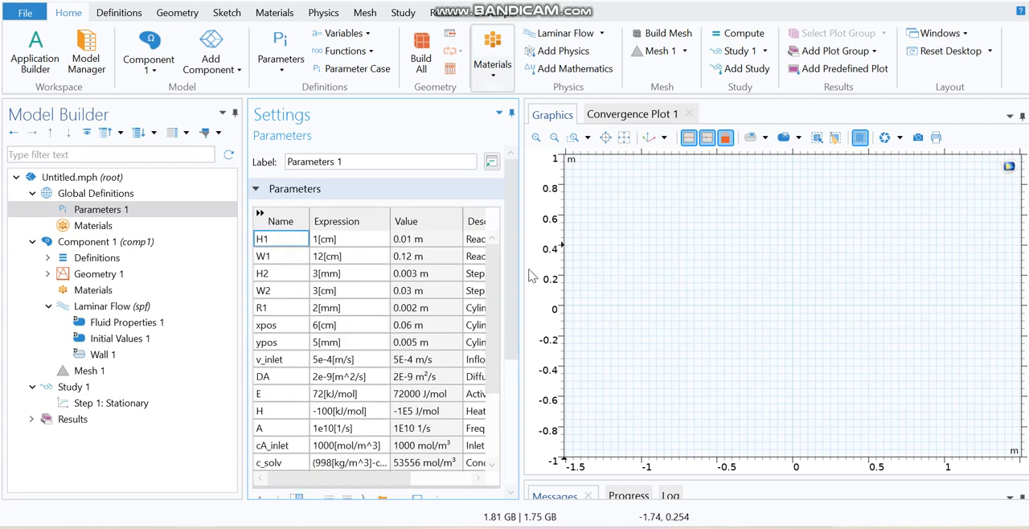
drag(523, 264, 561, 268)
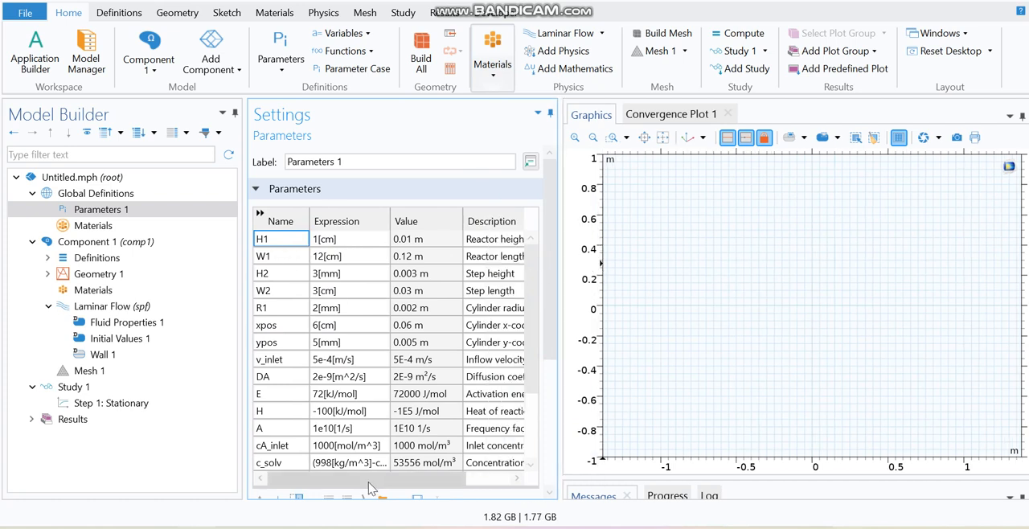
Step through each parameter row from W1 down to T_cyl to inspect its definition.
click(275, 257)
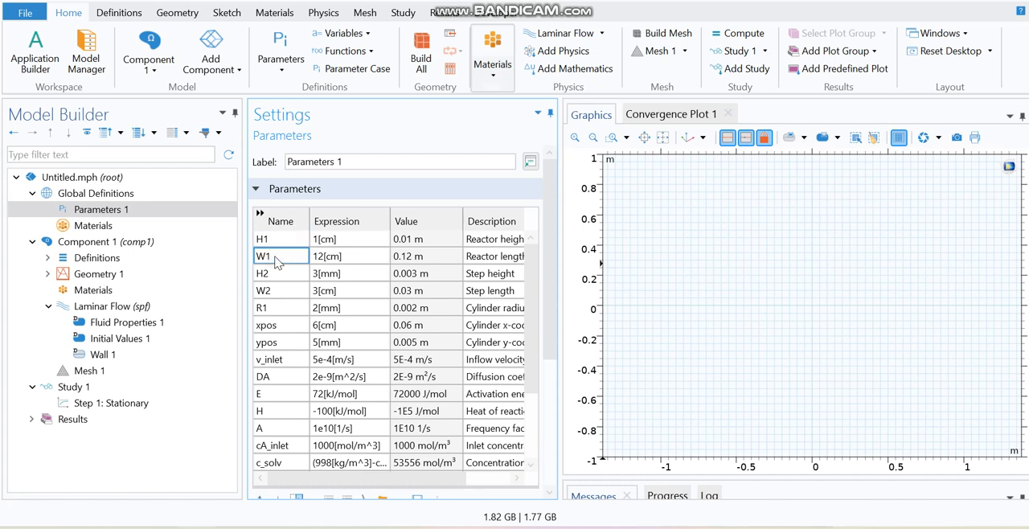
key(Right)
key(Right)
key(Right)
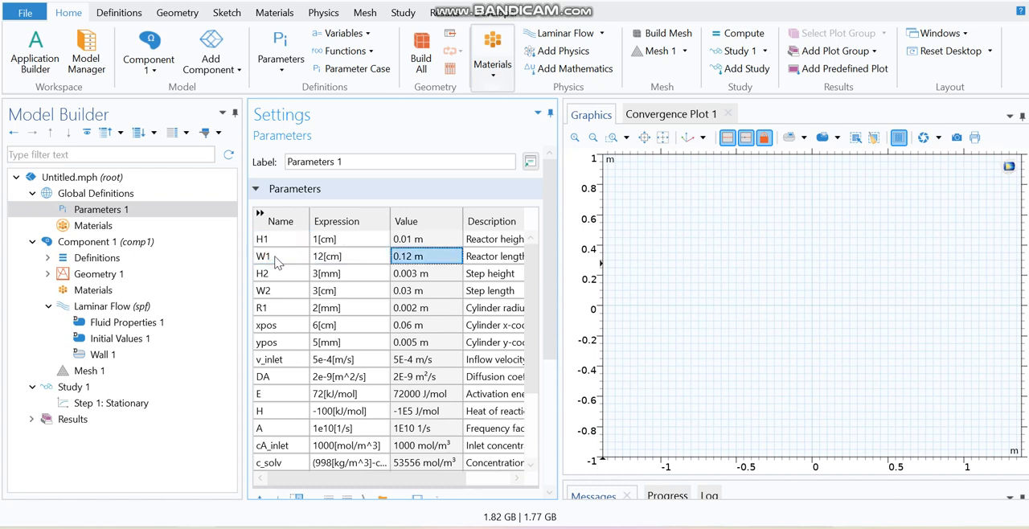
key(Left)
key(Left)
key(Left)
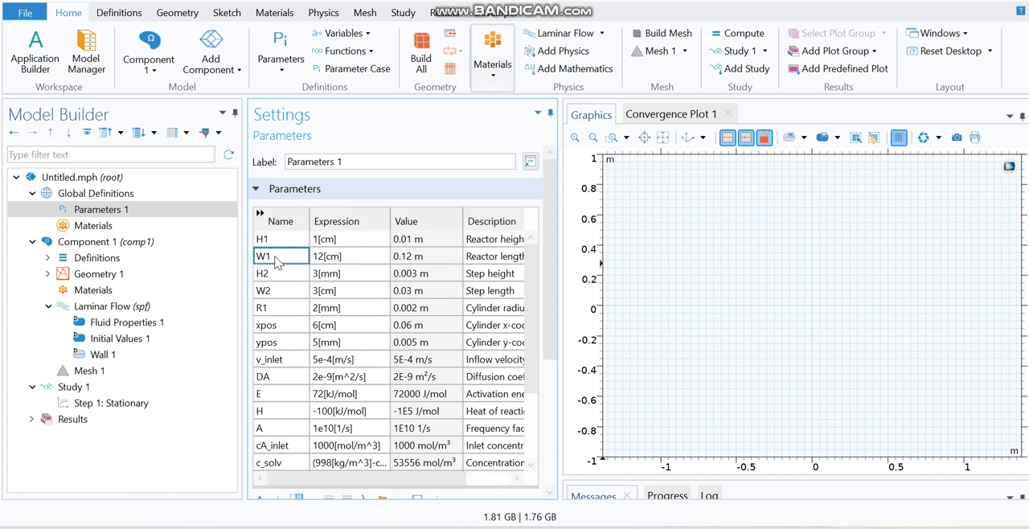
key(Down)
key(Down)
key(Down)
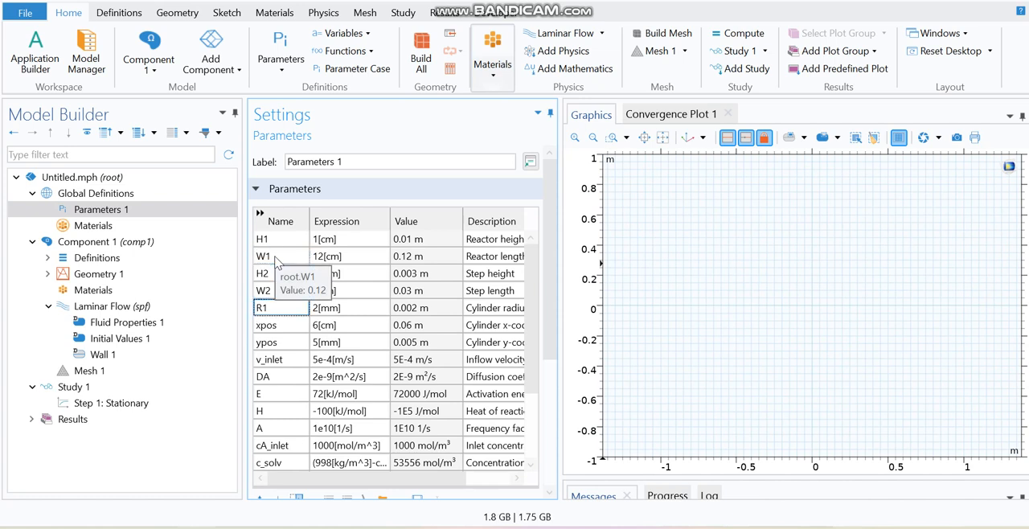
click(294, 324)
click(286, 343)
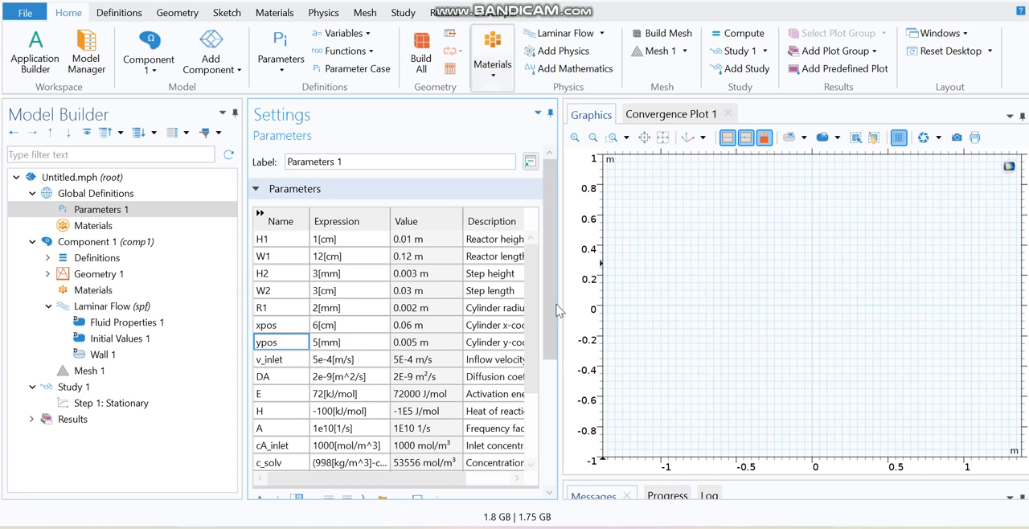
scroll(527, 351, down, 2)
click(286, 292)
click(271, 310)
click(278, 329)
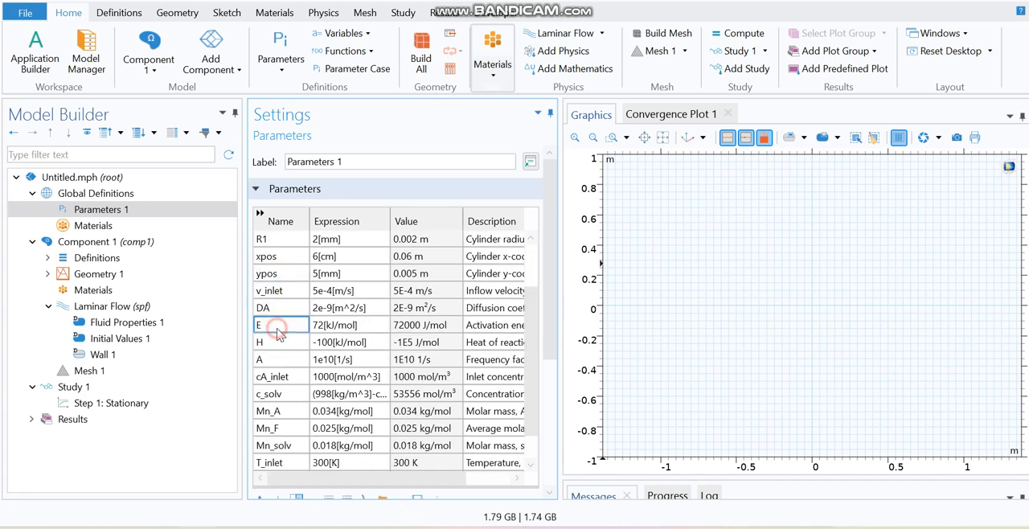
click(281, 345)
click(284, 362)
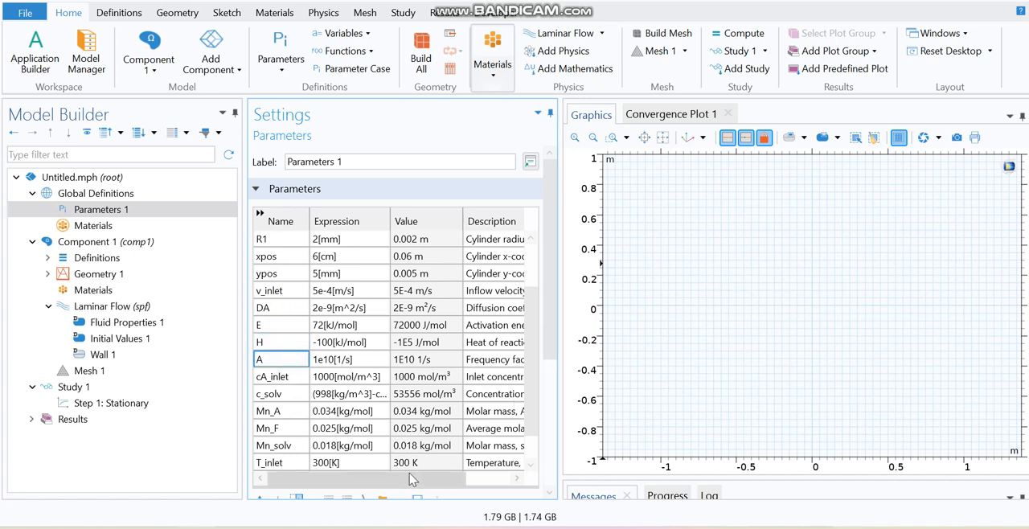
click(271, 378)
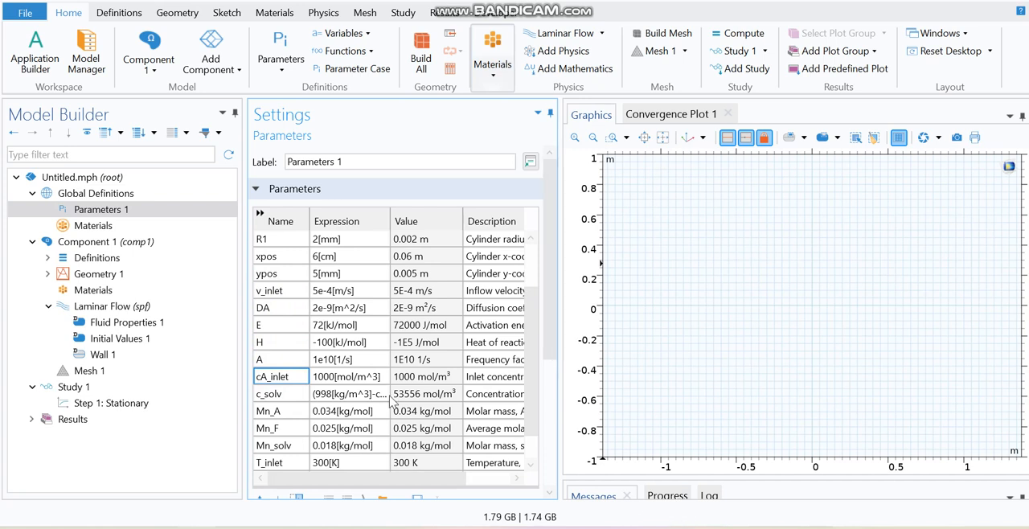
click(284, 396)
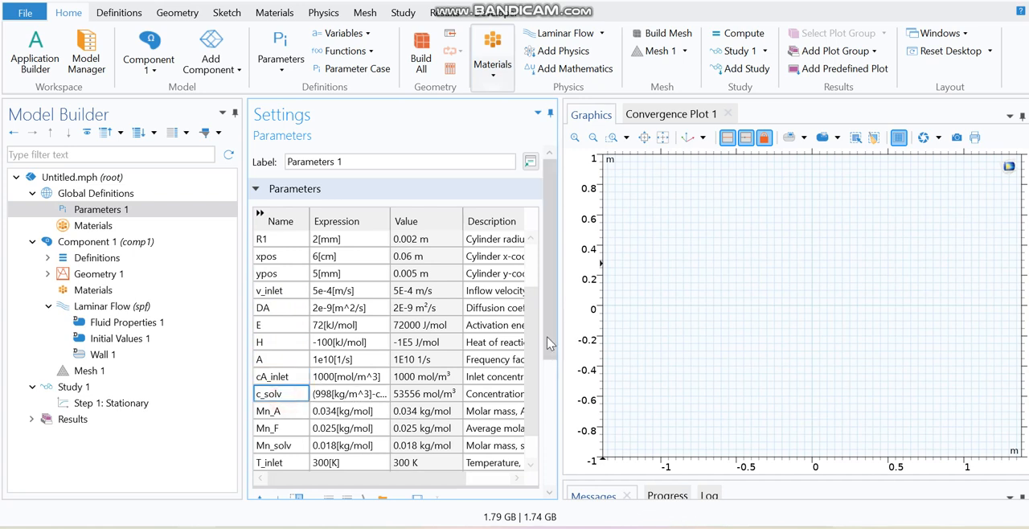
scroll(515, 338, down, 1)
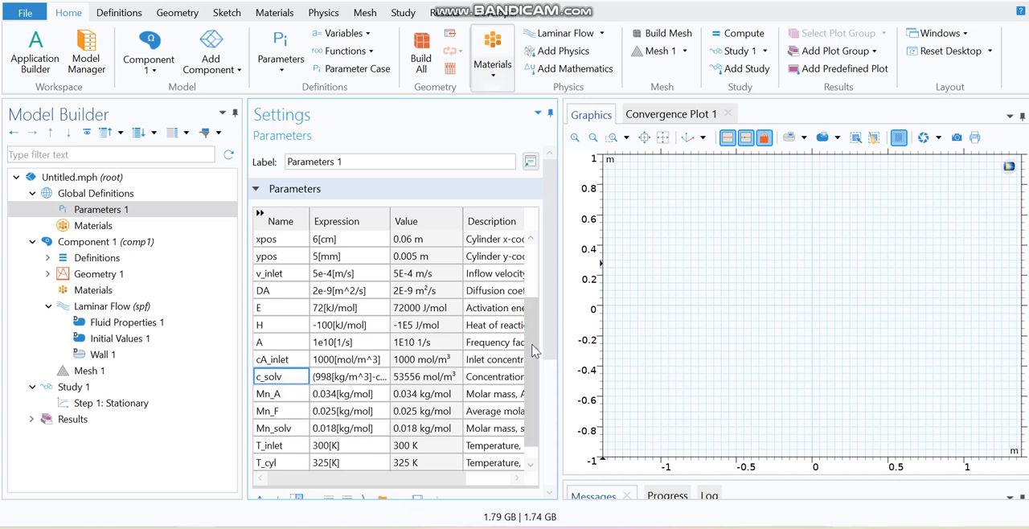
click(289, 395)
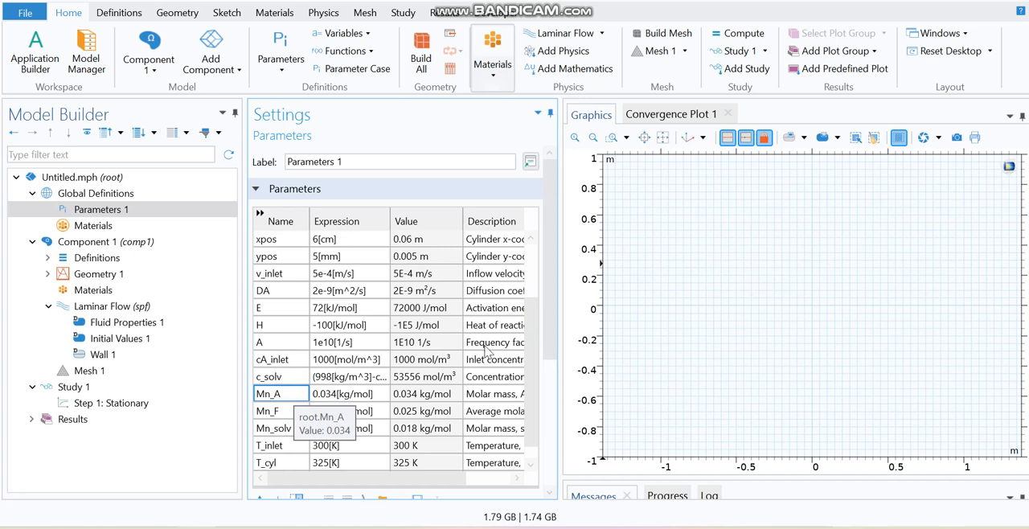
scroll(535, 345, down, 1)
click(294, 395)
click(290, 395)
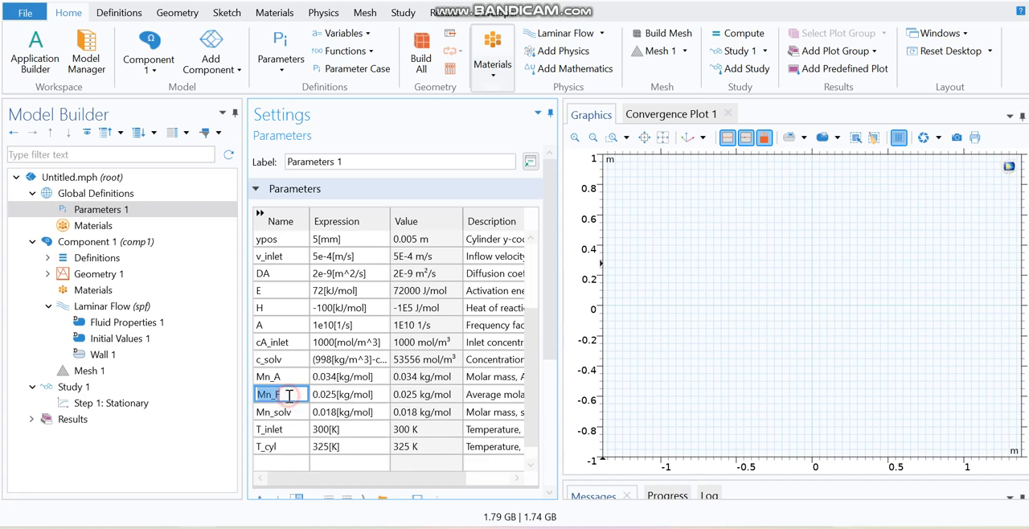
click(292, 414)
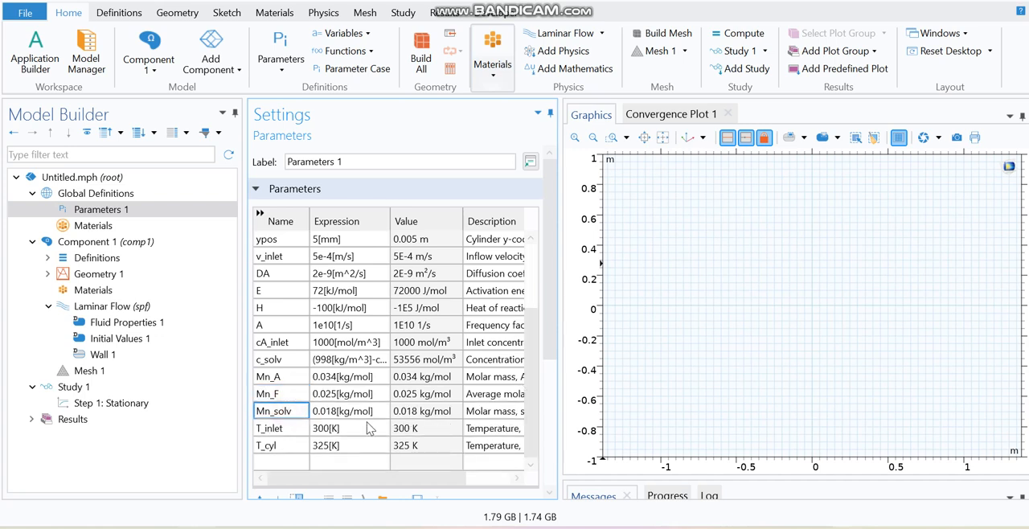
click(294, 429)
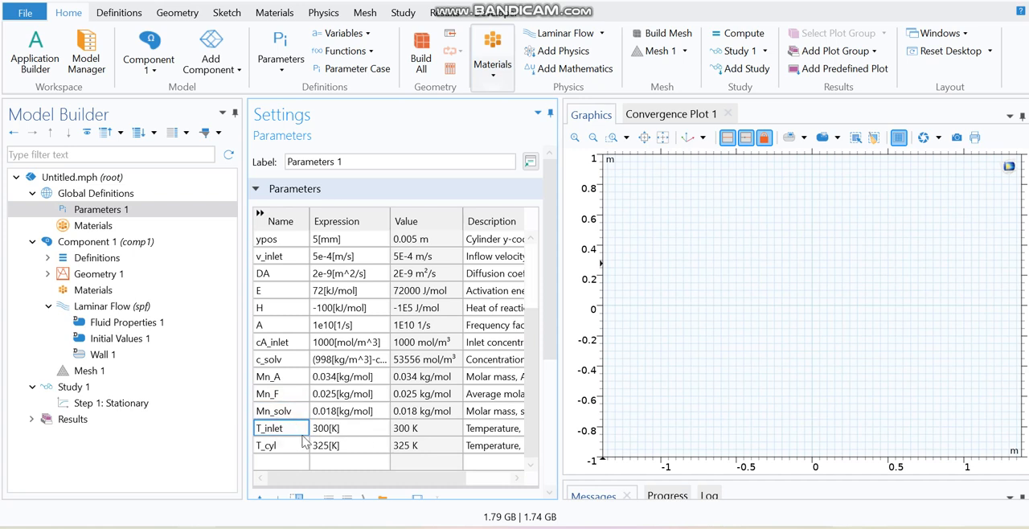
click(275, 450)
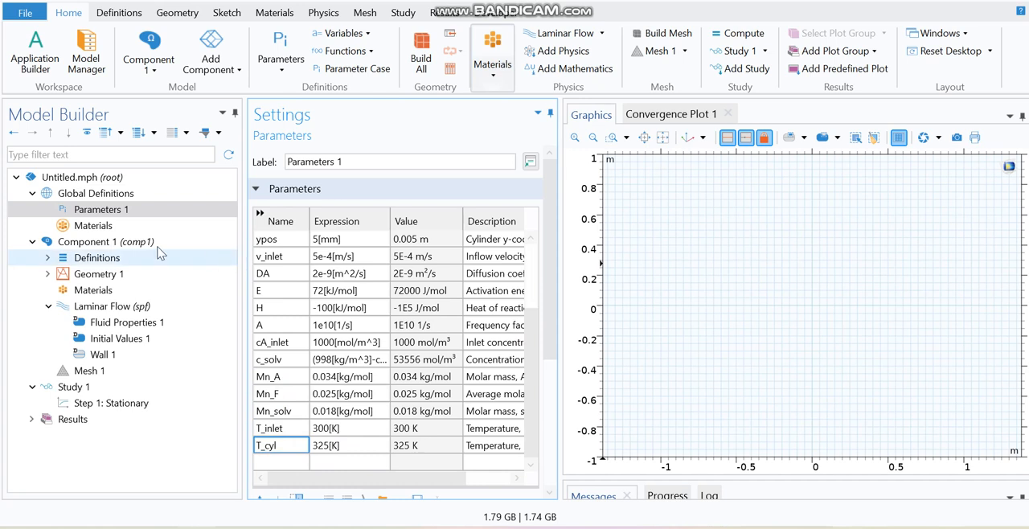
Add a rectangle to Geometry 1 with width W1 and height H1 at the origin corner, and build it.
click(98, 275)
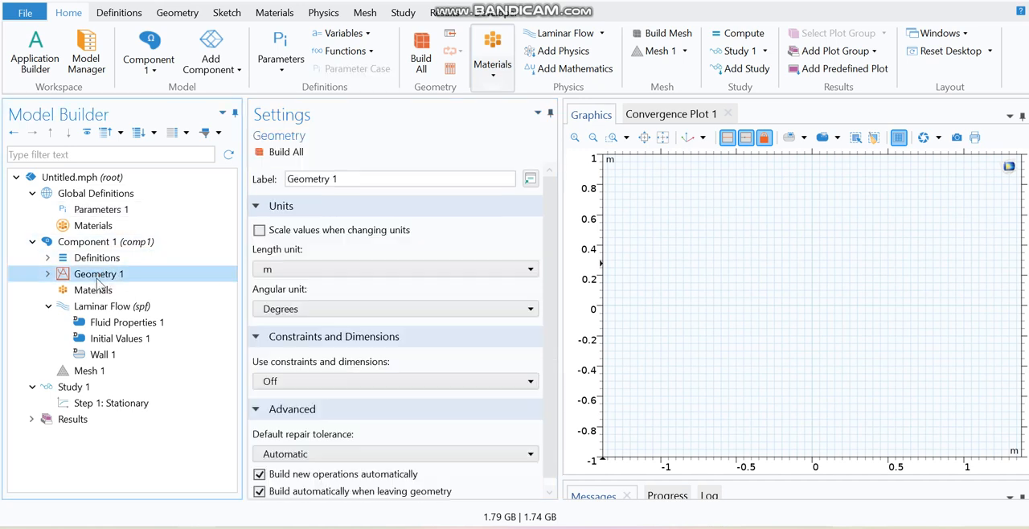
right_click(97, 280)
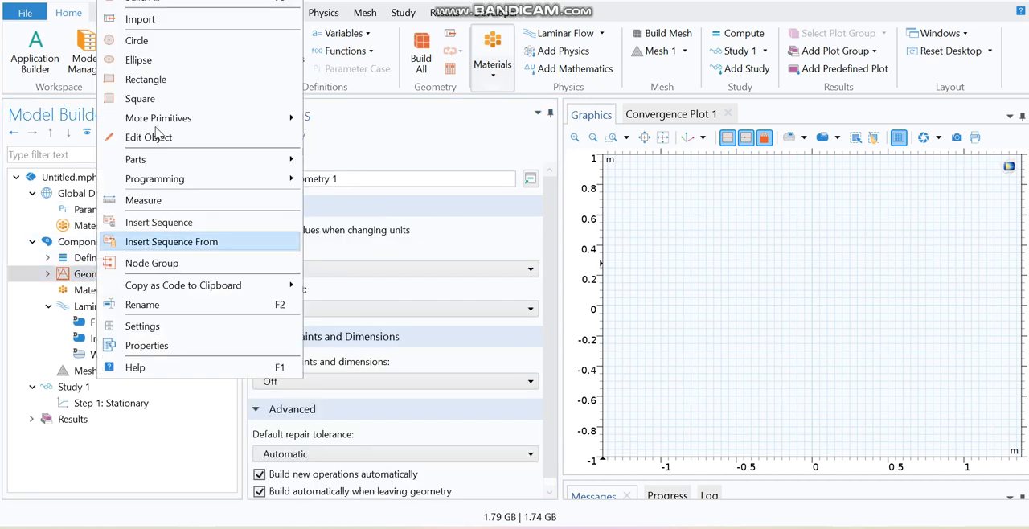
click(159, 84)
drag(316, 289, 273, 314)
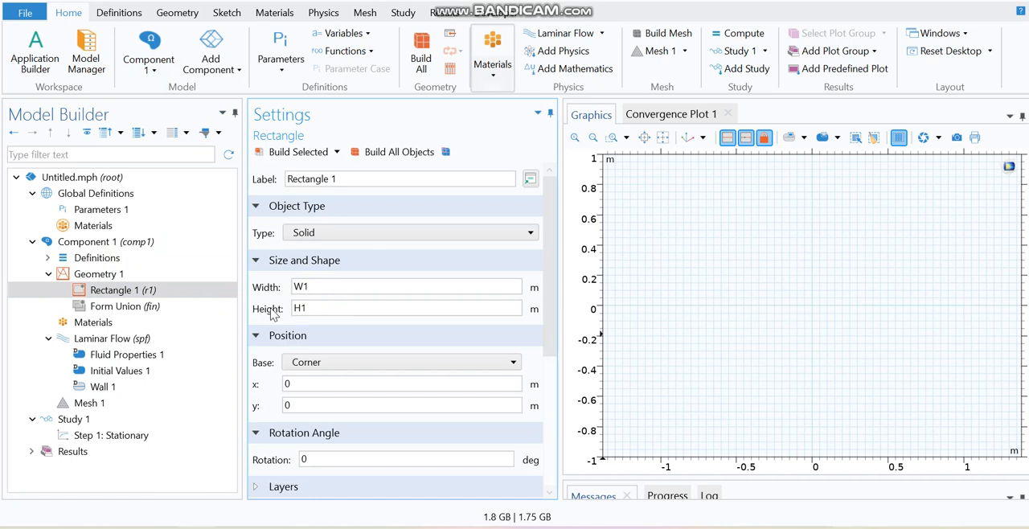
click(299, 151)
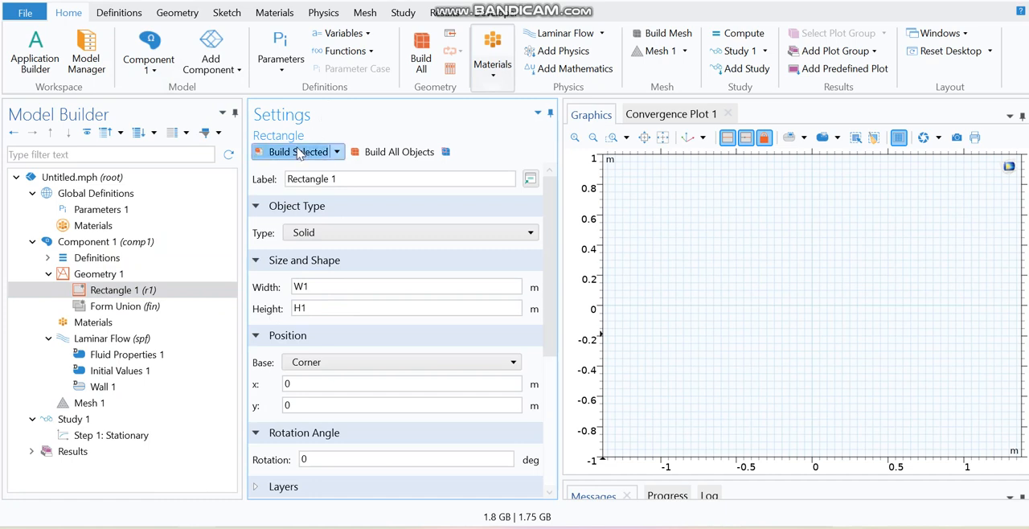
Add a second rectangle with width W2 and height H2 at the origin corner, and build it.
click(140, 275)
right_click(141, 275)
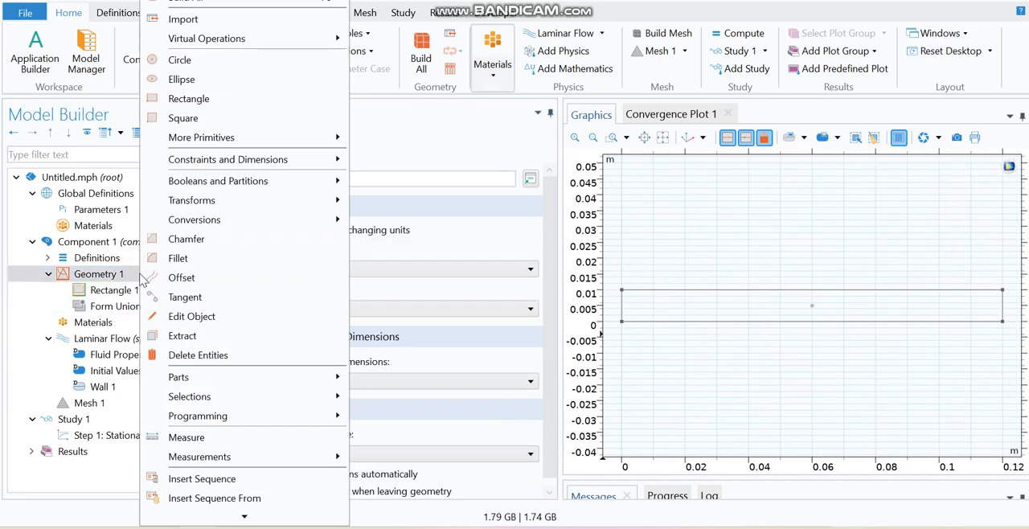
click(217, 100)
drag(322, 287, 283, 292)
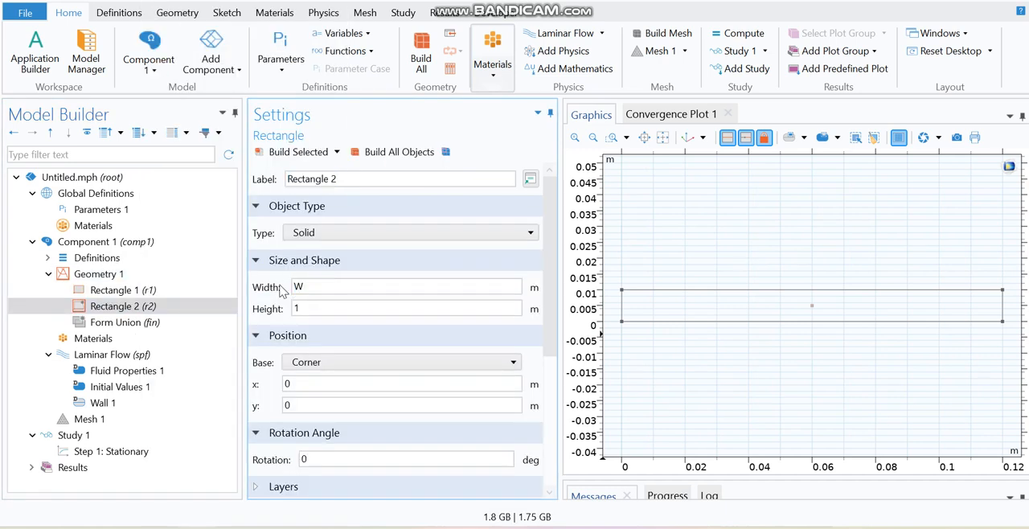
drag(312, 309, 282, 313)
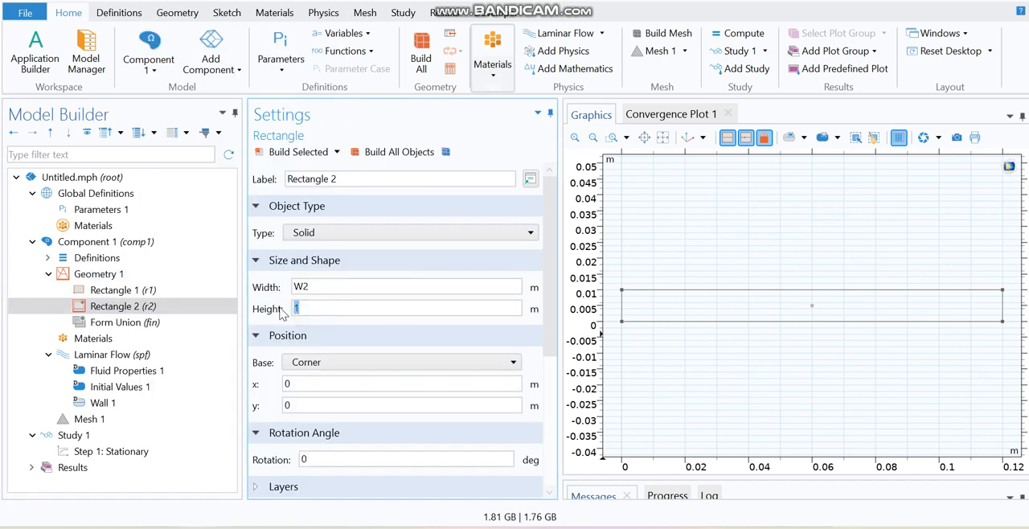
click(299, 152)
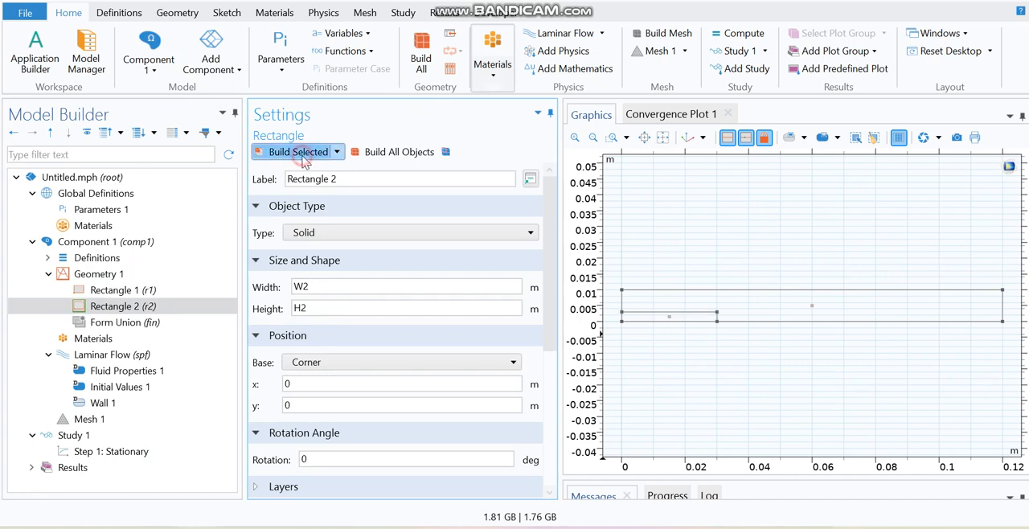
Add a circle to Geometry 1 with radius R1 centred at xpos, ypos, and build it.
click(129, 278)
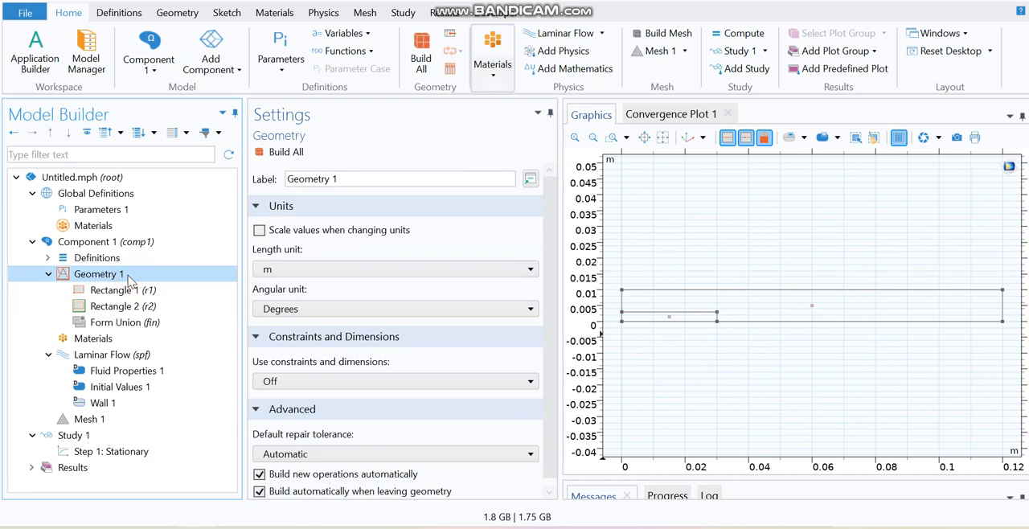
click(177, 12)
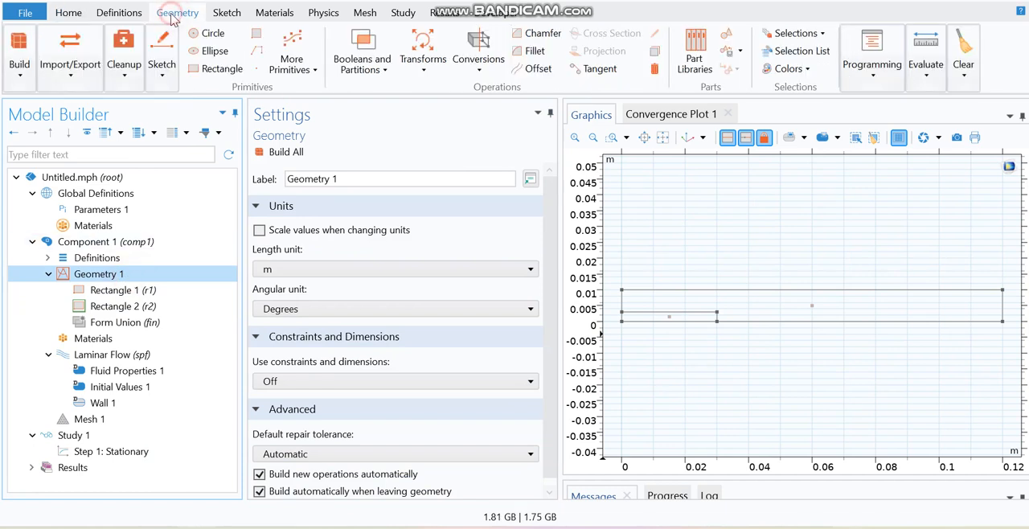
click(208, 36)
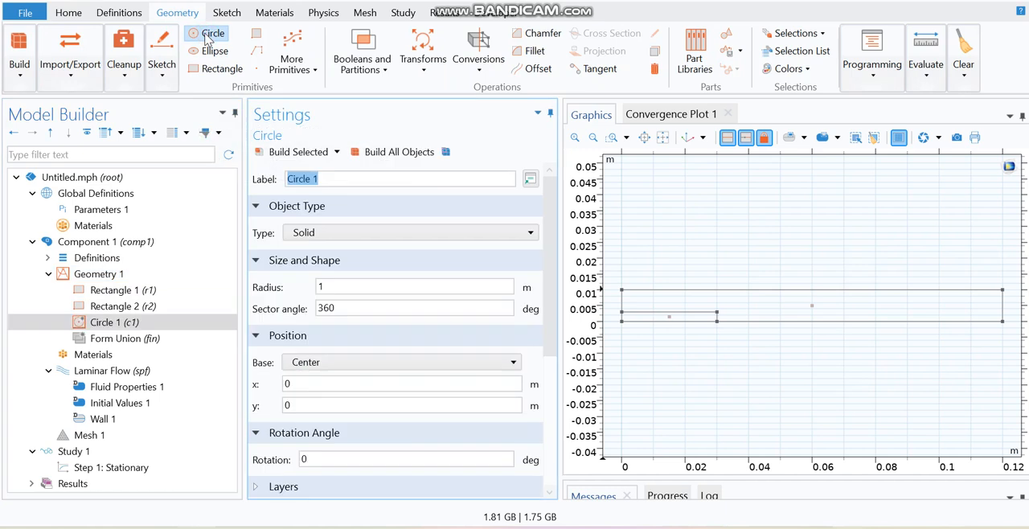
click(98, 274)
right_click(116, 277)
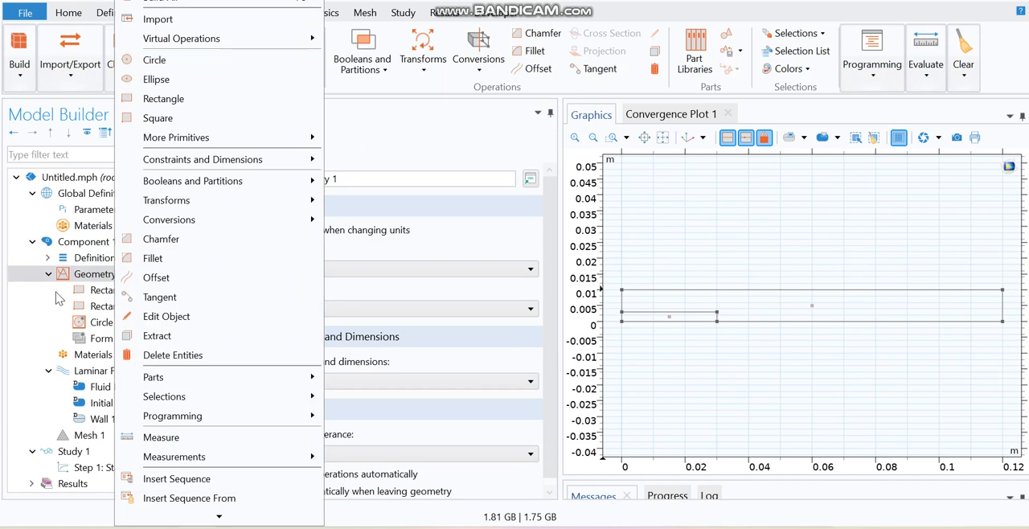
click(113, 328)
drag(362, 283, 283, 294)
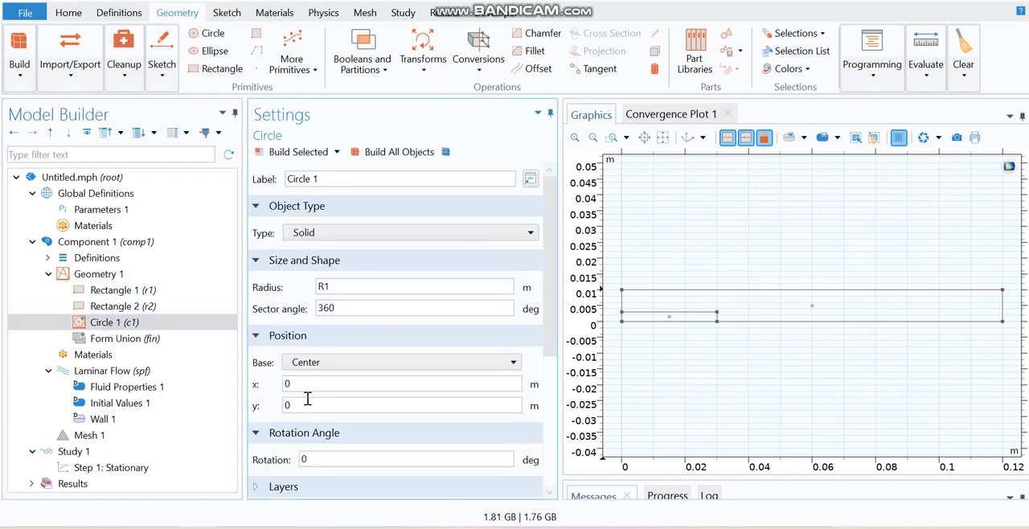
double_click(287, 384)
double_click(287, 406)
text(ypos)
click(299, 151)
click(788, 372)
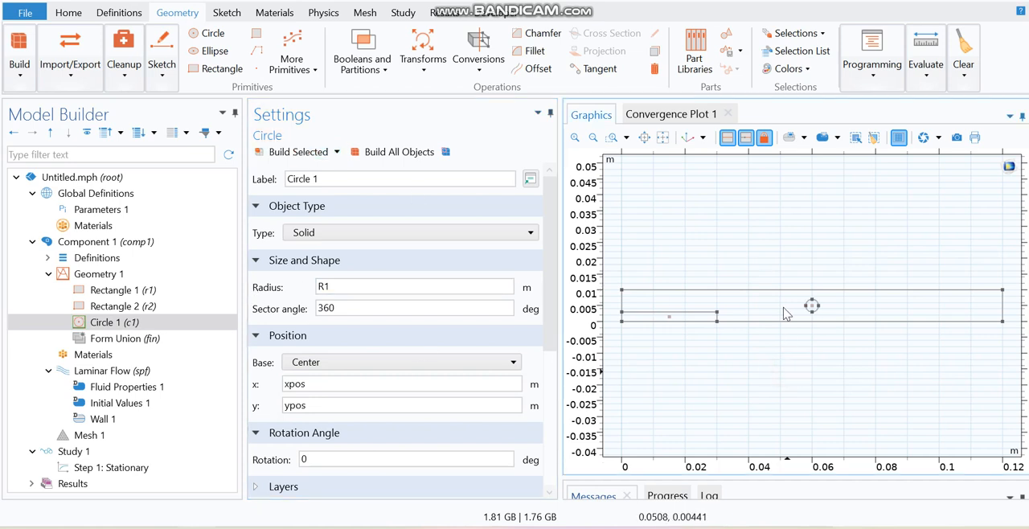
Create a Difference that subtracts the circle and the second rectangle from the first rectangle, and build it.
click(362, 69)
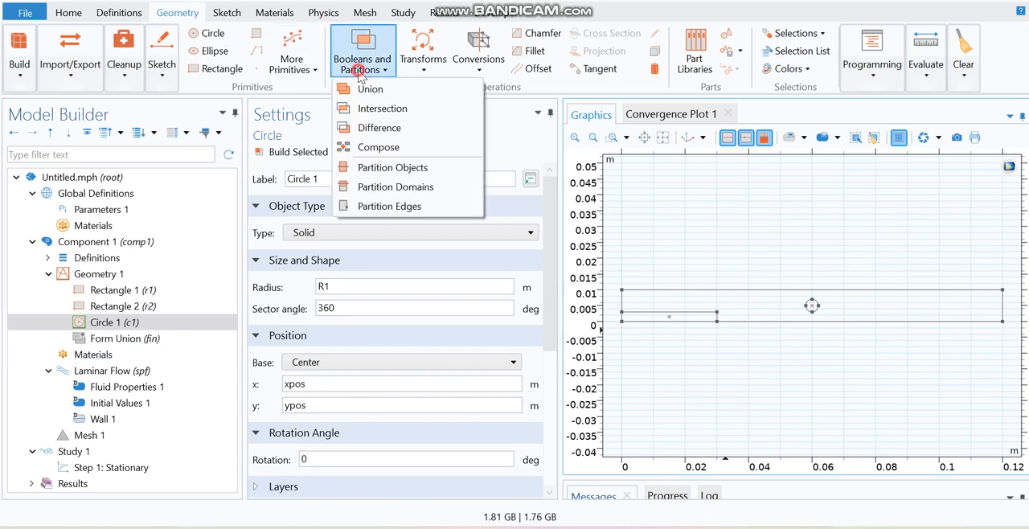
click(404, 131)
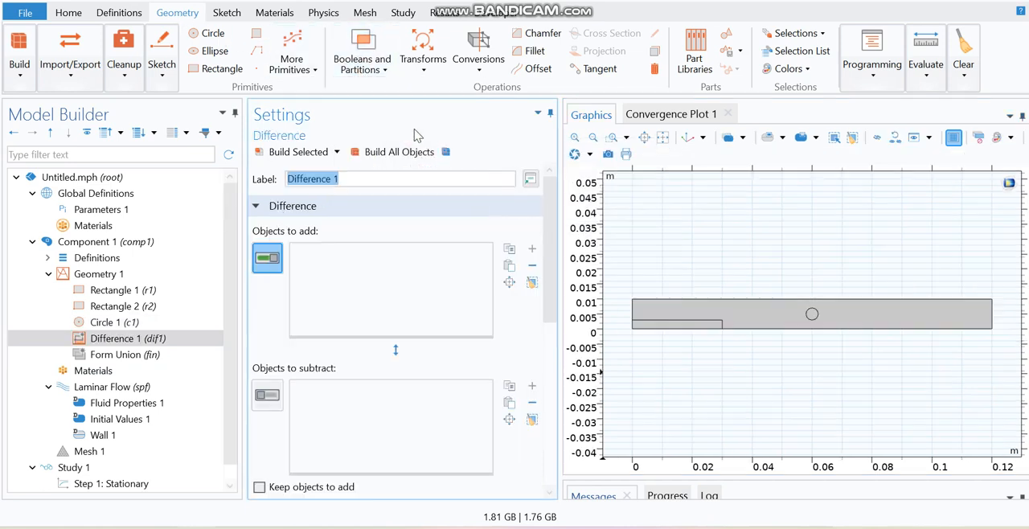
click(765, 317)
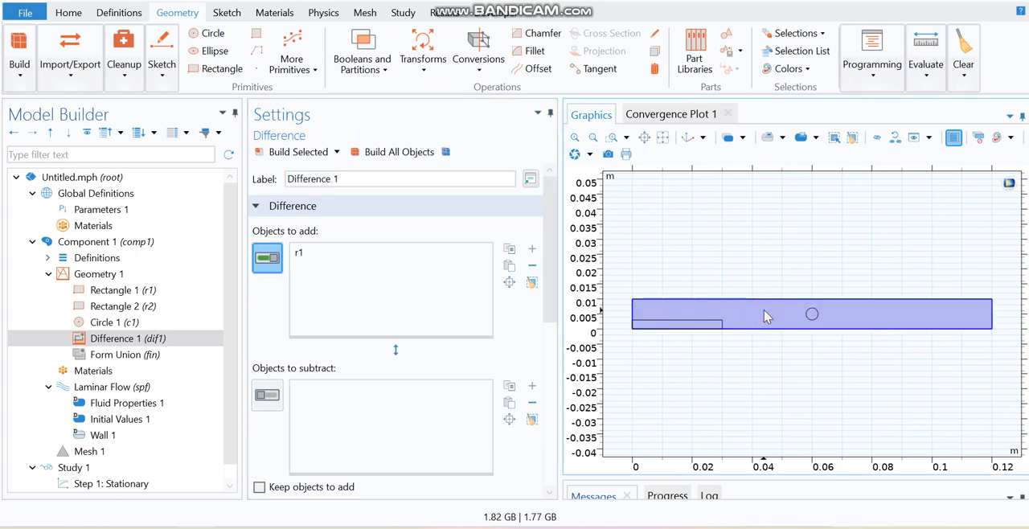
click(267, 395)
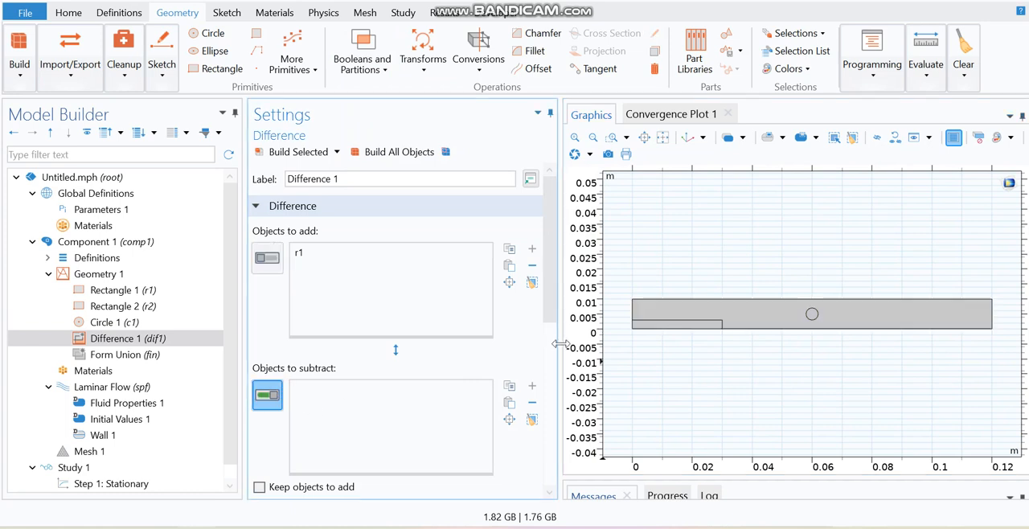
click(812, 316)
click(682, 330)
click(302, 152)
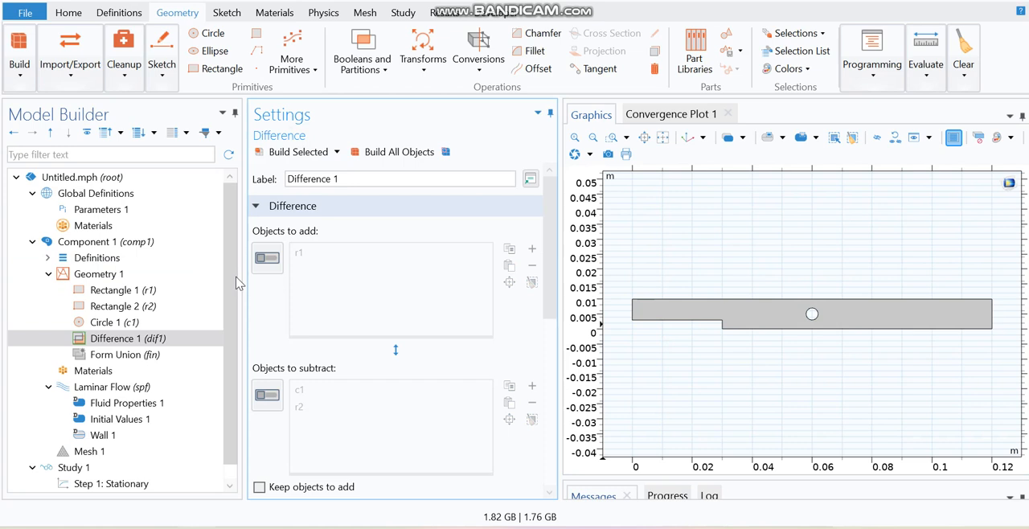
Add H2O (water) [liquid] from the material library to the component's materials.
drag(232, 287, 232, 334)
click(114, 359)
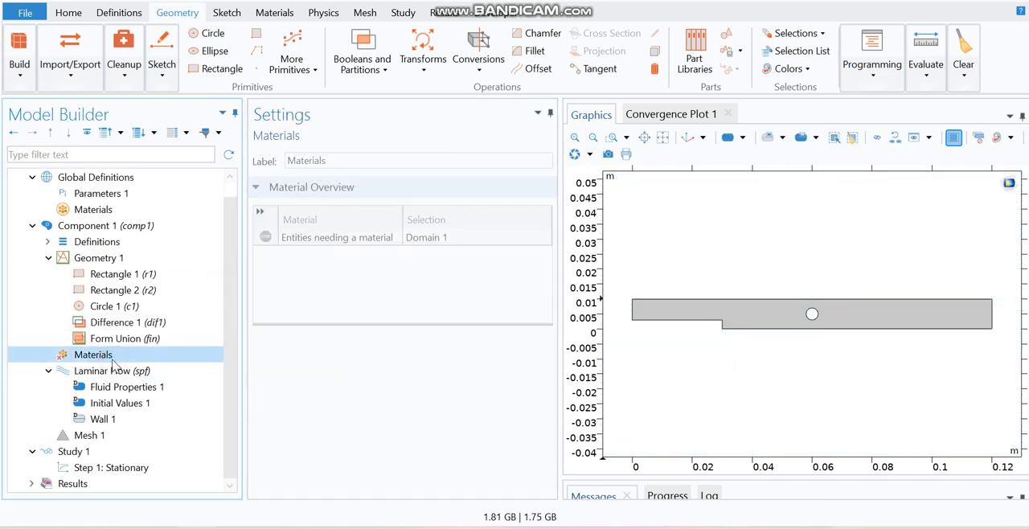
right_click(113, 360)
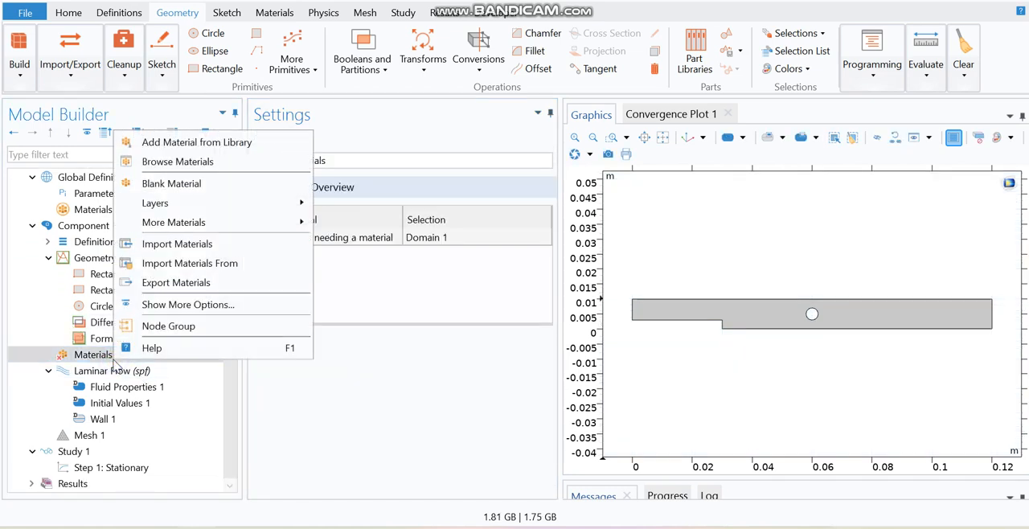
click(193, 143)
click(855, 171)
text(water)
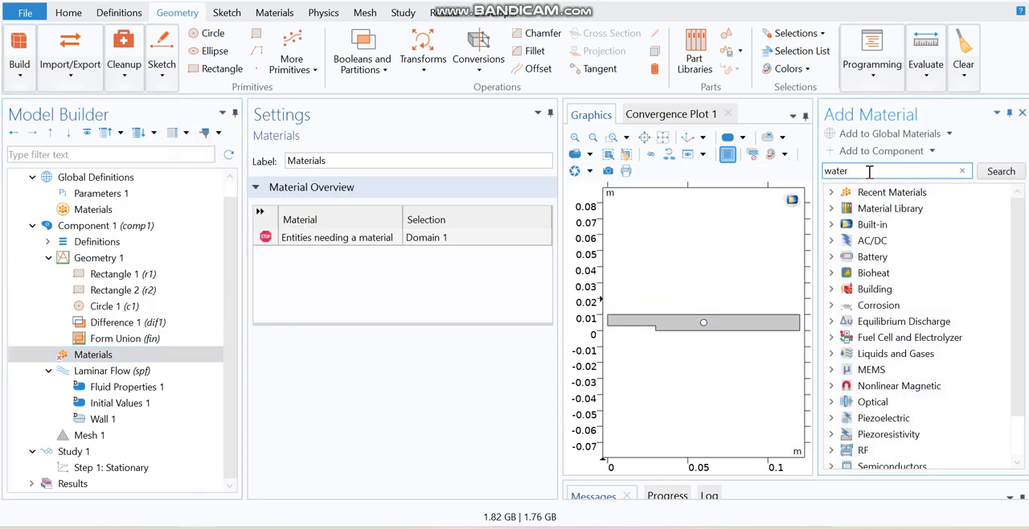
click(1012, 176)
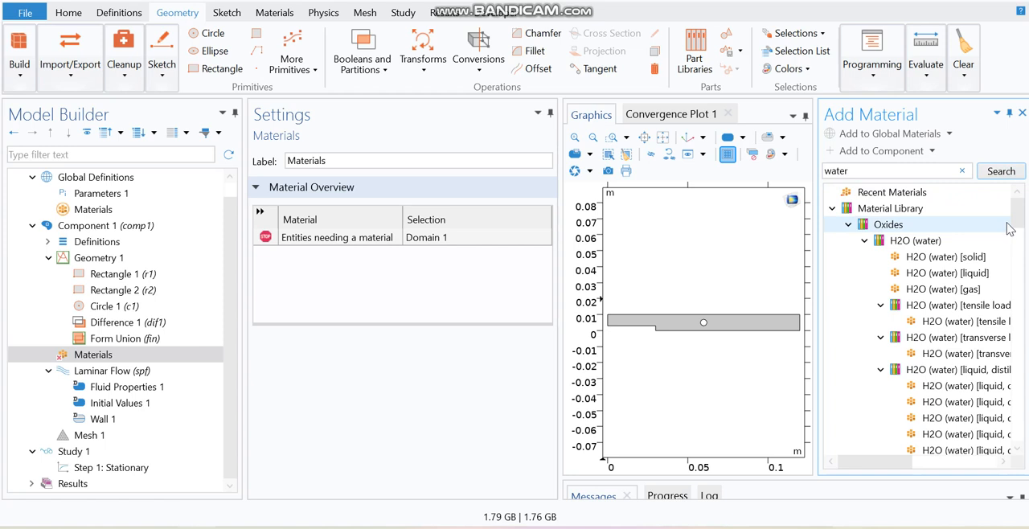
double_click(956, 274)
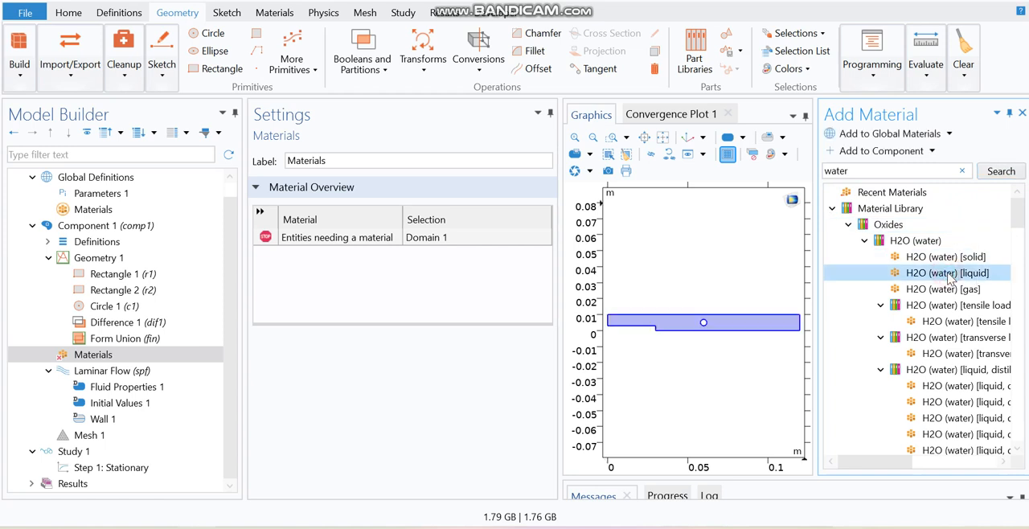
click(1023, 113)
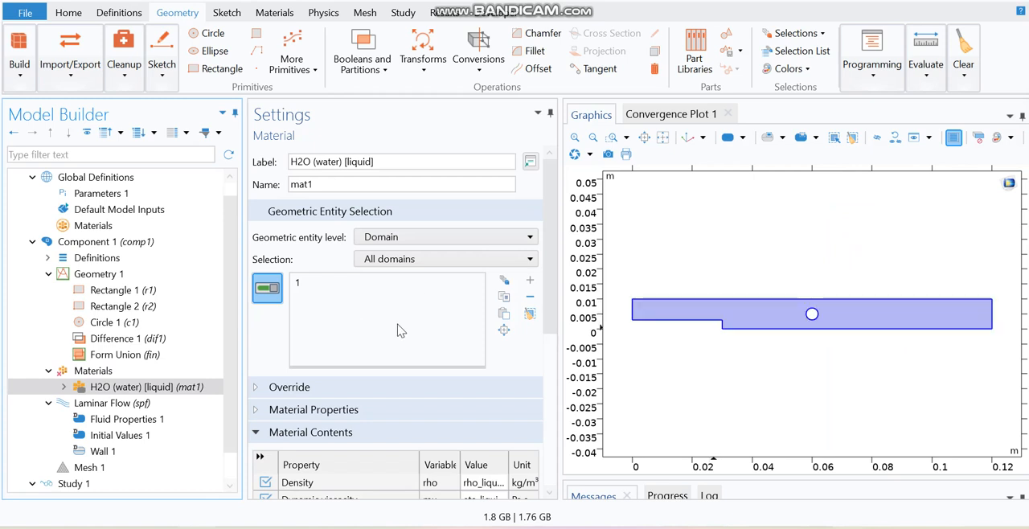
Add a Laminar Flow inlet on the channel's left boundary with normal inflow velocity v_inlet.
scroll(237, 329, down, 2)
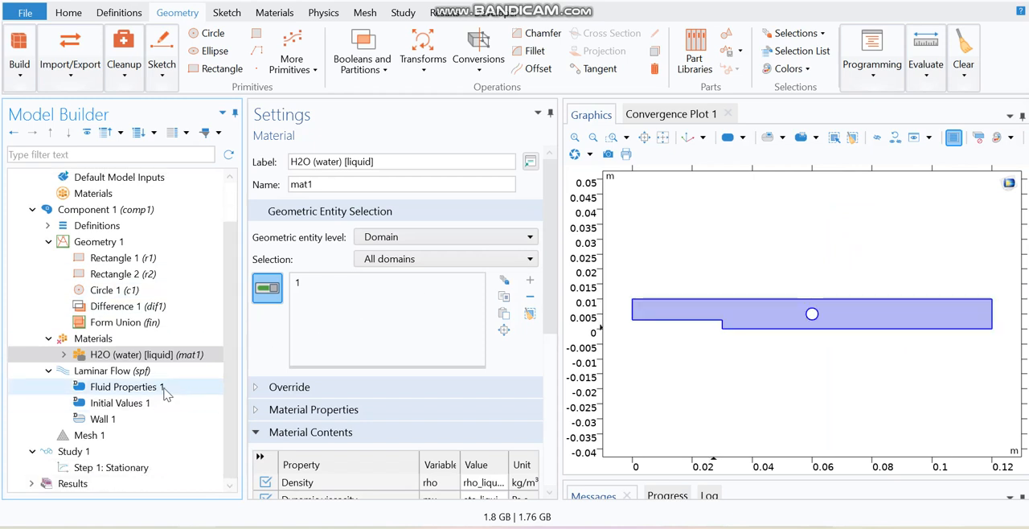
right_click(125, 376)
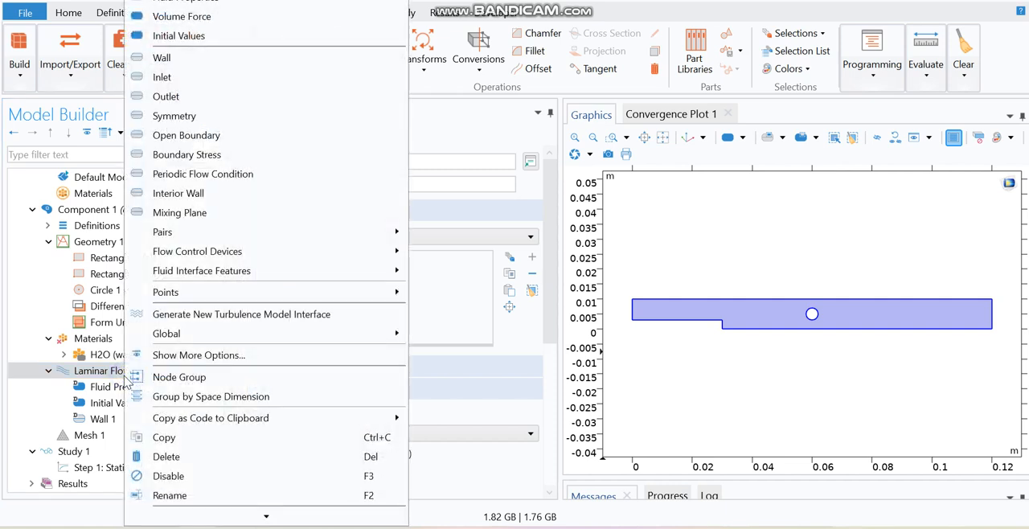
click(182, 78)
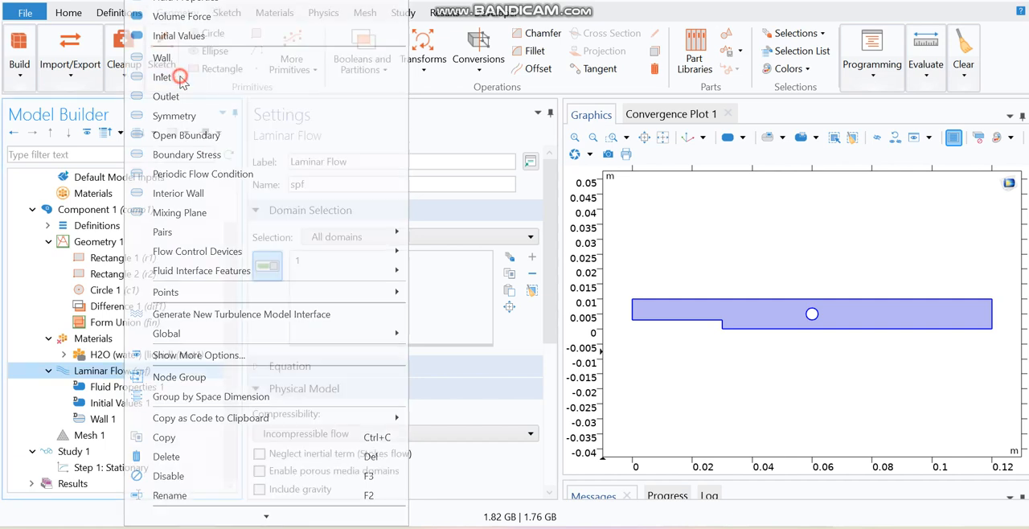
click(630, 312)
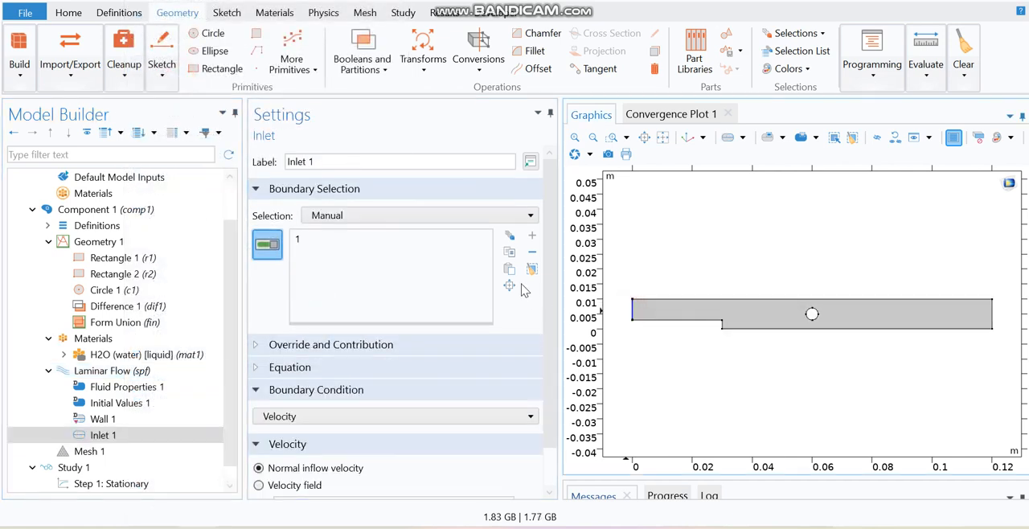
drag(549, 287, 550, 378)
drag(298, 459, 271, 465)
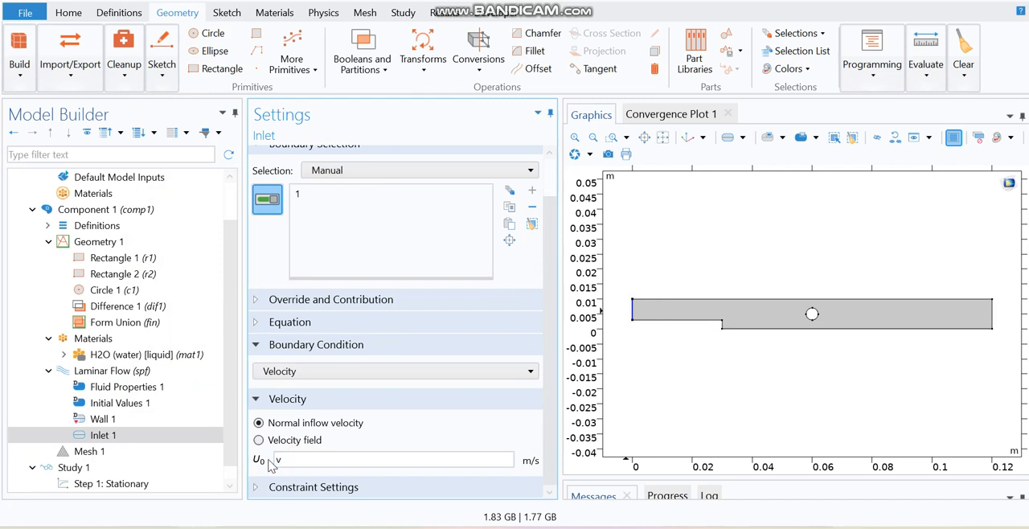
text(v_inlet)
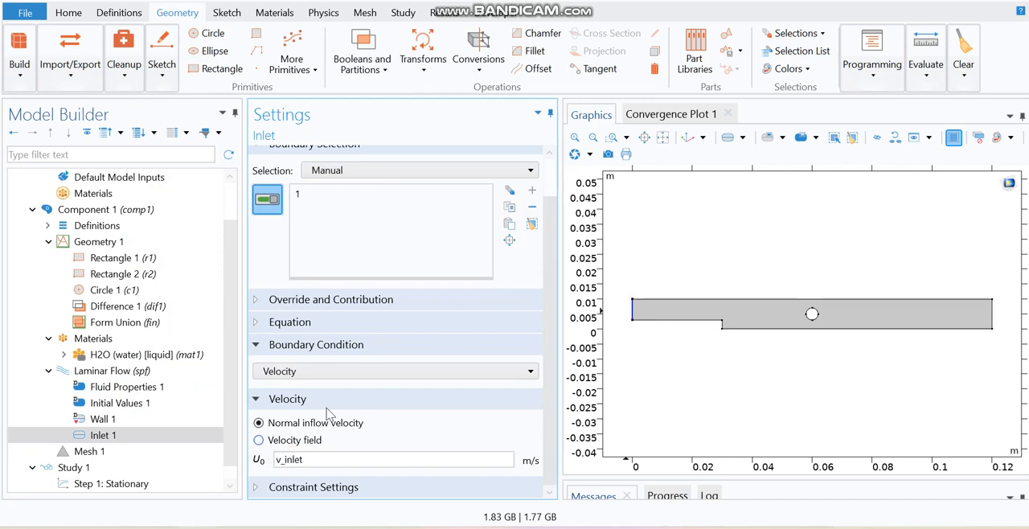
Add a Laminar Flow outlet on the channel's right boundary.
right_click(138, 372)
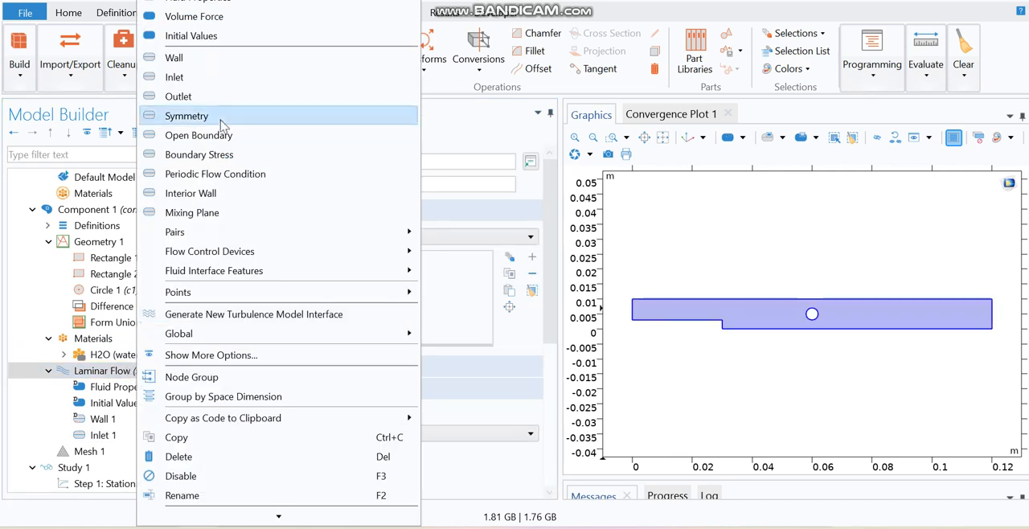
click(202, 97)
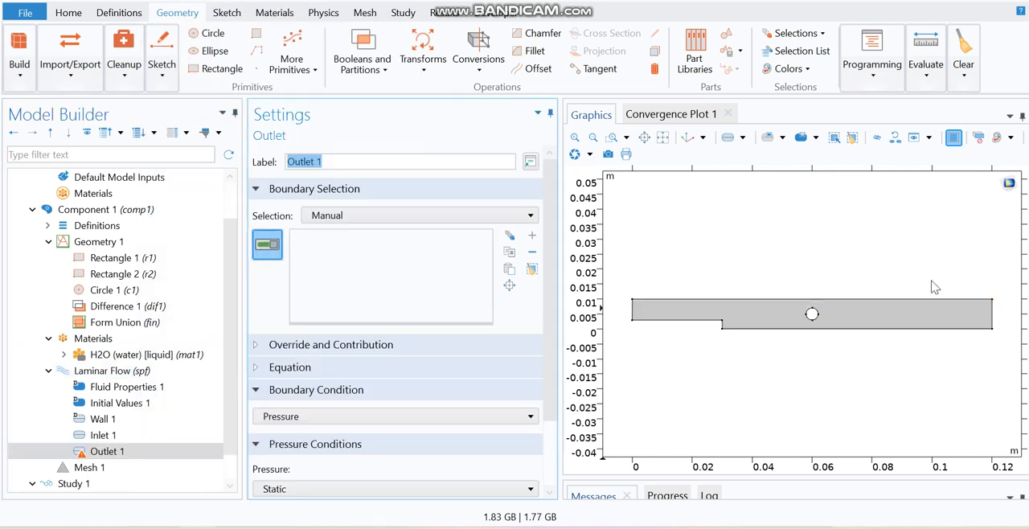
click(993, 320)
scroll(542, 368, down, 2)
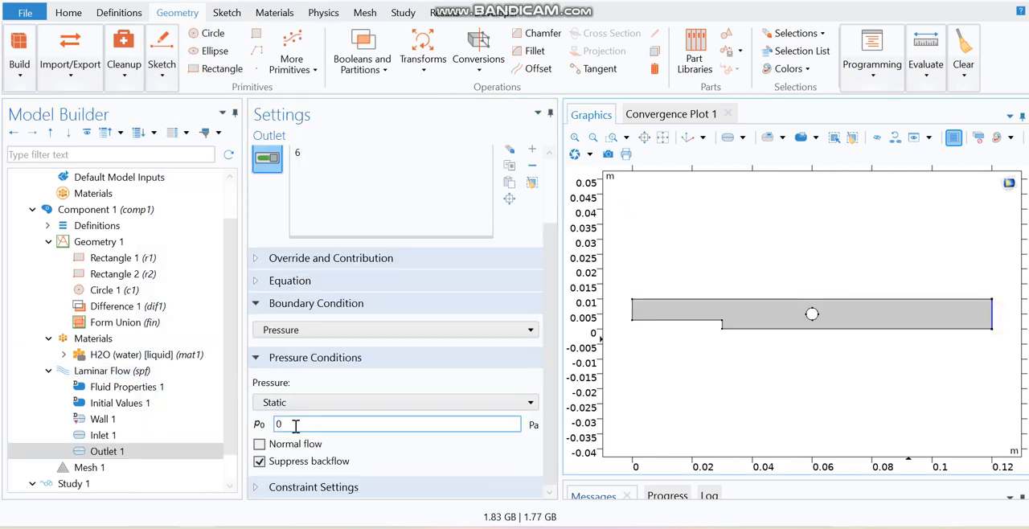
Set the physics-controlled mesh element size to Extremely coarse and build the mesh.
click(131, 421)
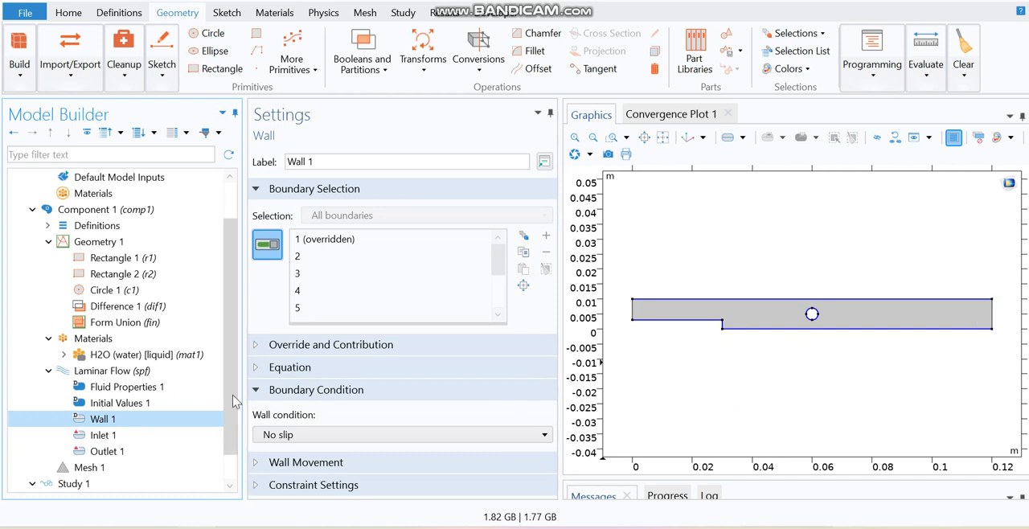
scroll(141, 443, down, 1)
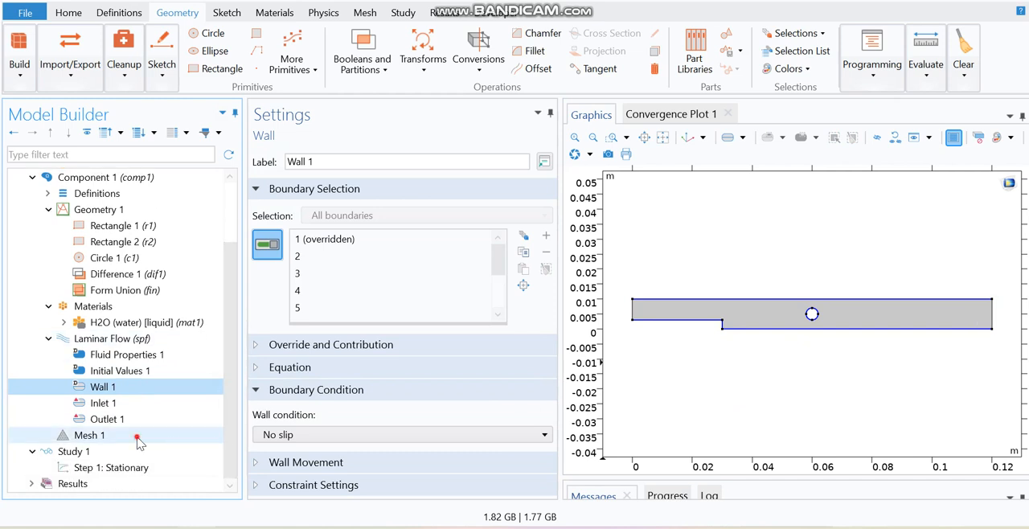
click(89, 435)
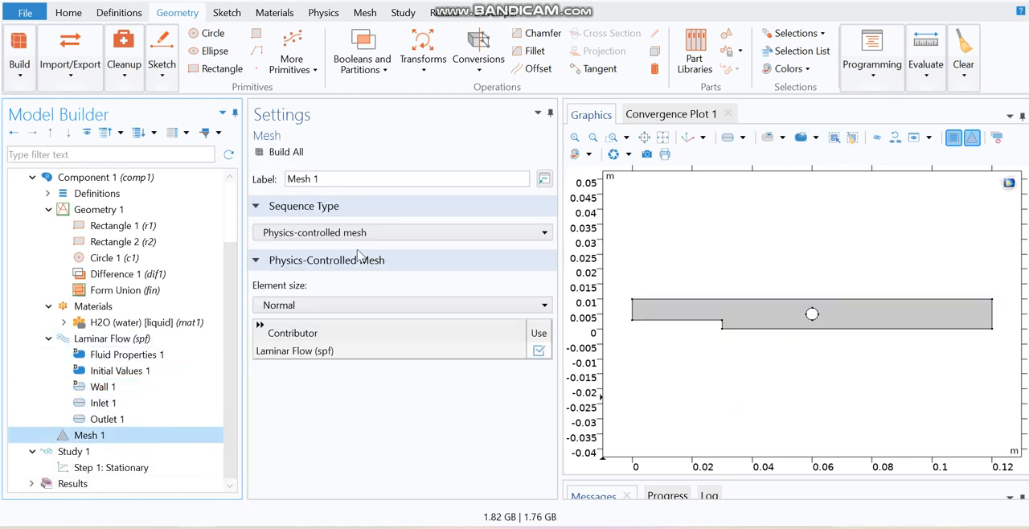
click(321, 307)
click(286, 462)
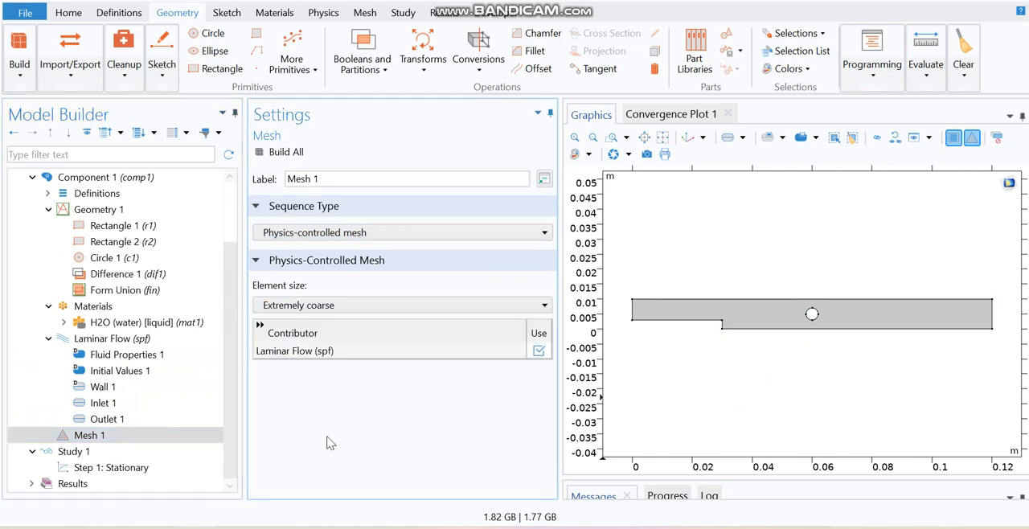
click(271, 155)
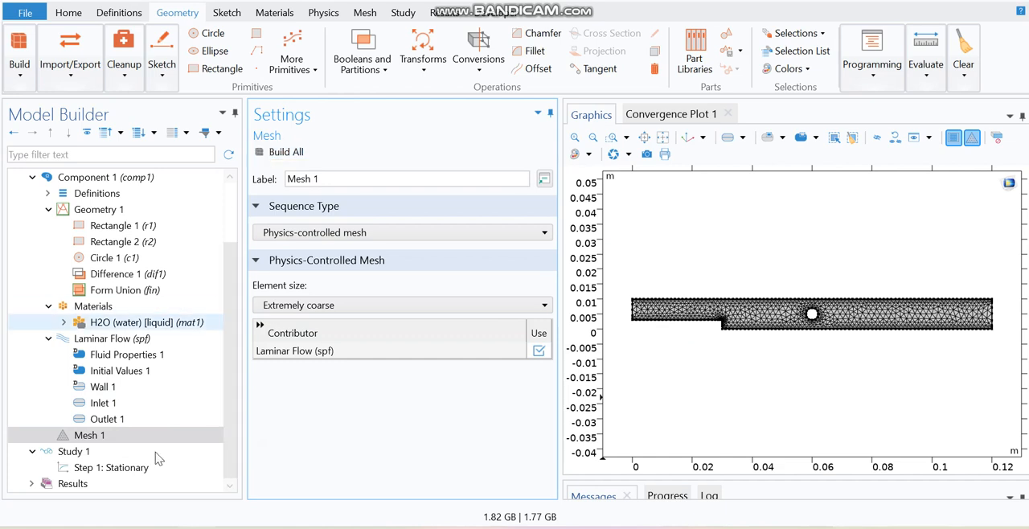
Compute the stationary study.
click(107, 452)
click(283, 152)
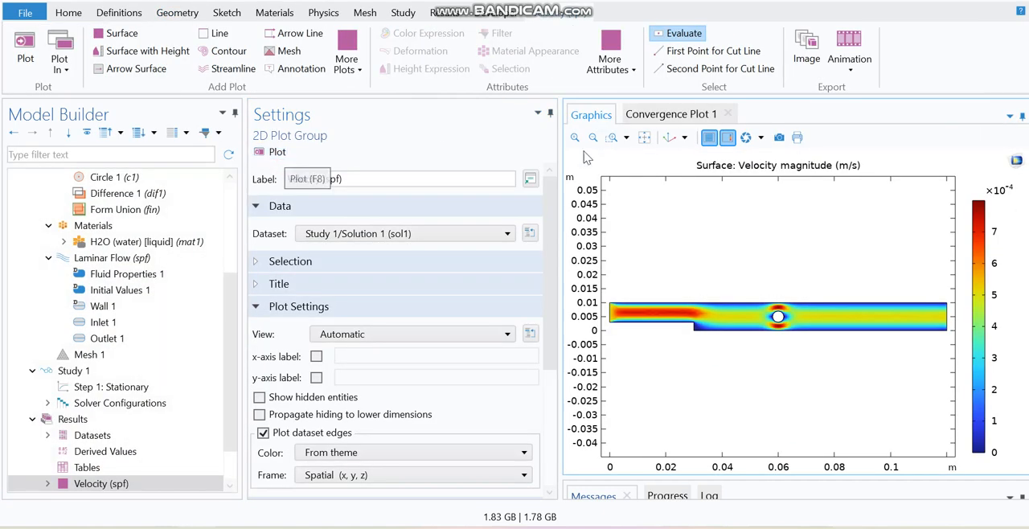
Evaluate the velocity magnitude at a point in the flow plot and enlarge the evaluation table.
click(645, 139)
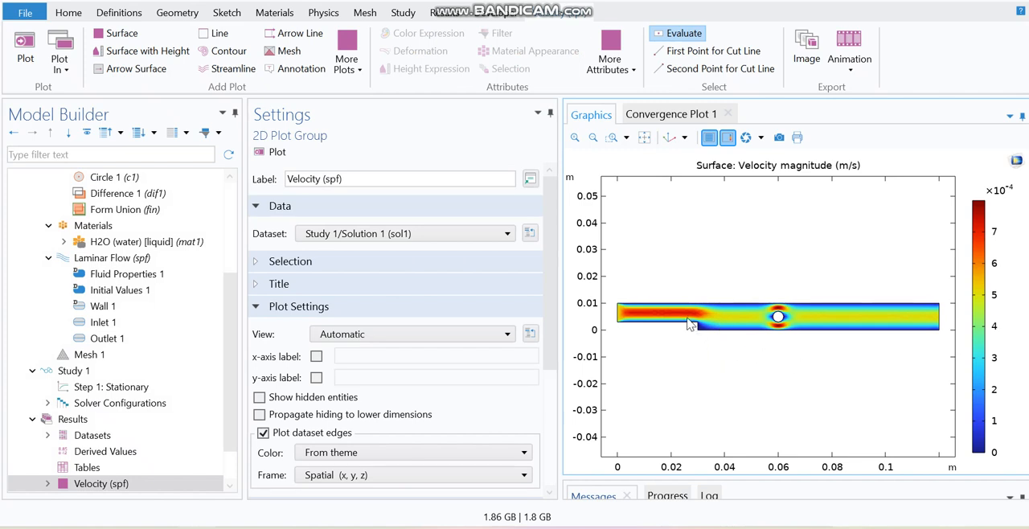
click(651, 320)
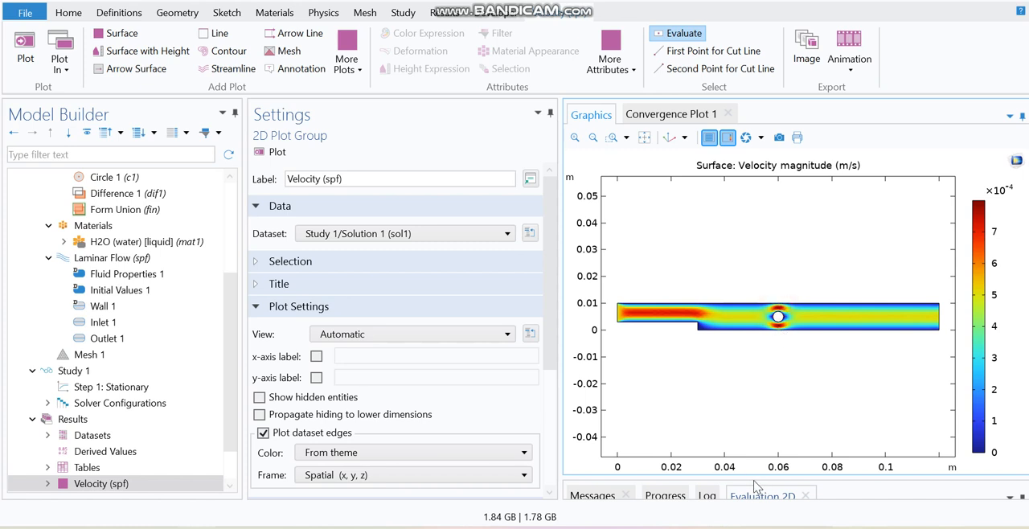
drag(755, 477, 779, 368)
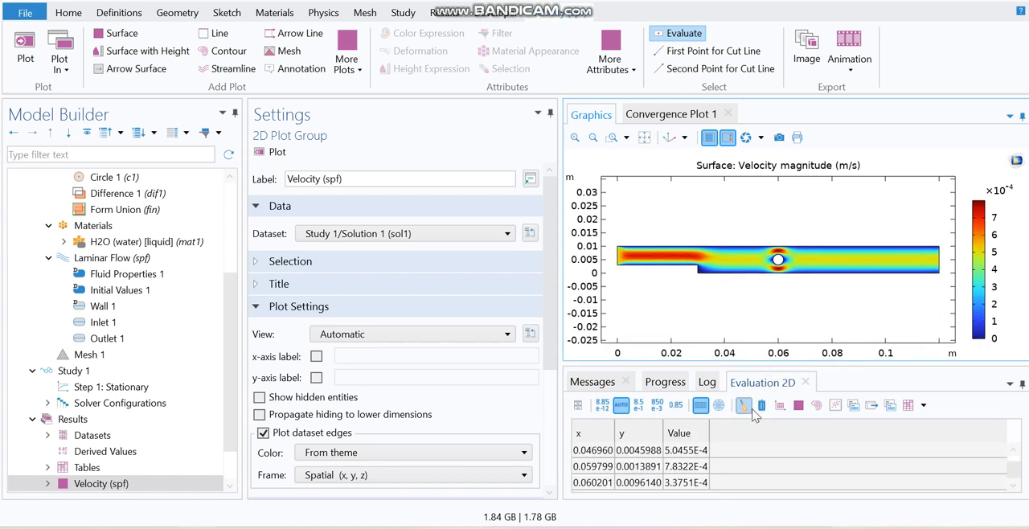
Clear the evaluation table and evaluate the velocity magnitude at a point near the channel step.
click(747, 409)
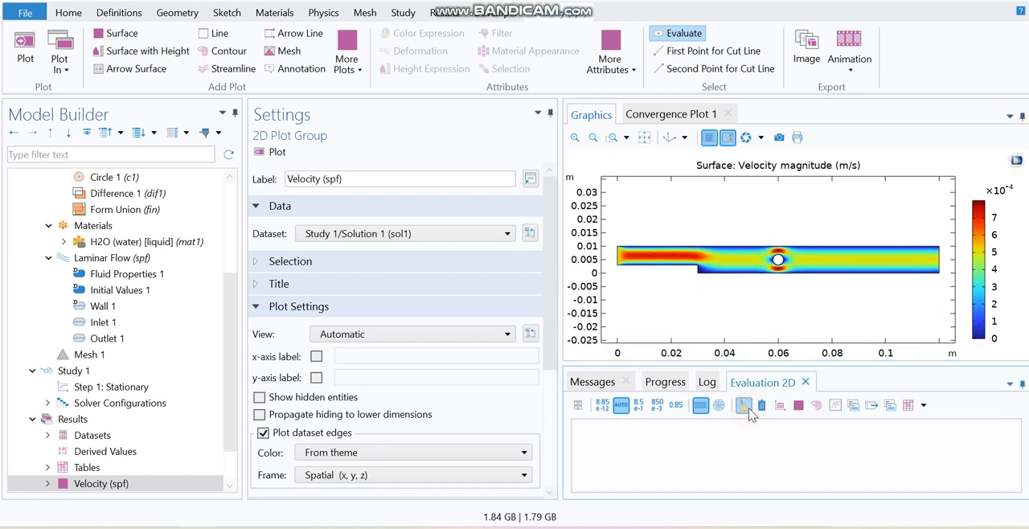
click(730, 263)
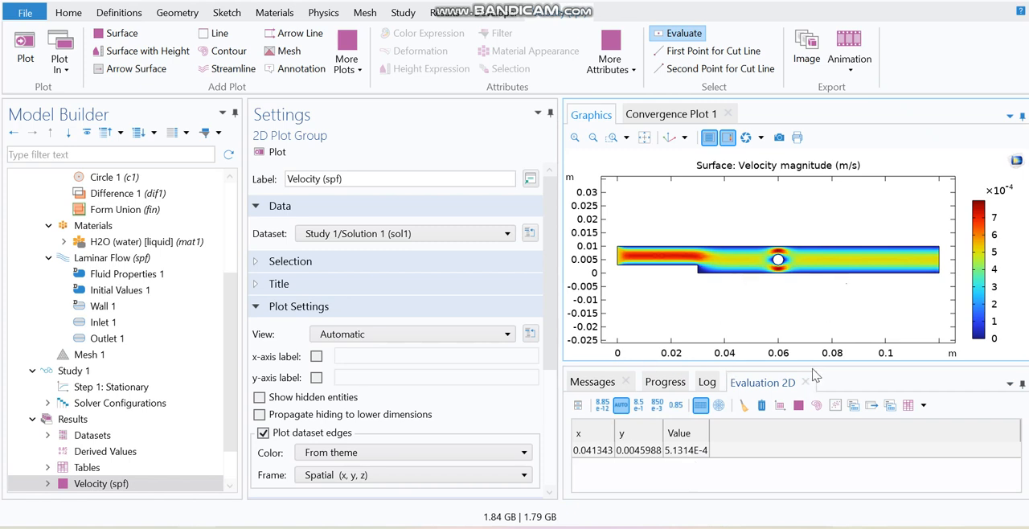
drag(813, 364, 813, 453)
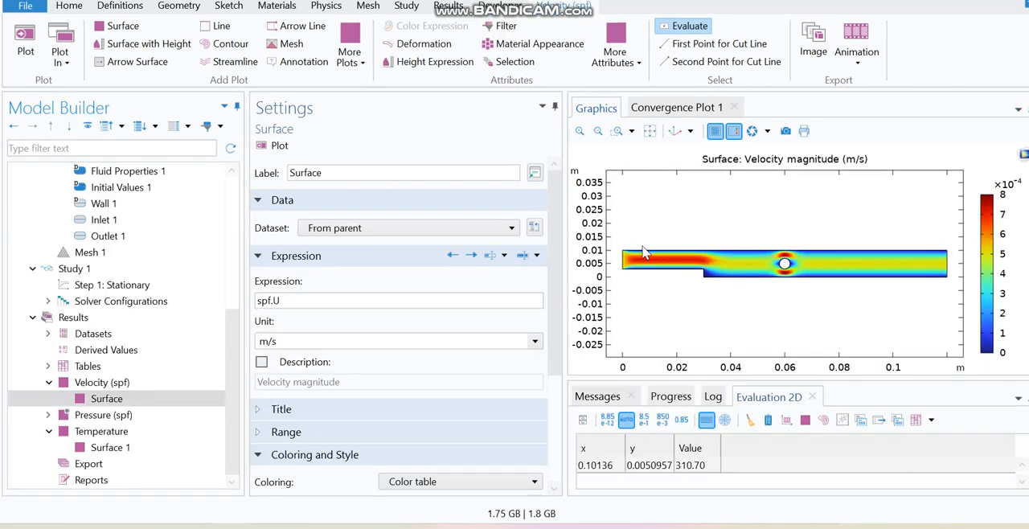
Add an Arrow Surface plot of the velocity field to the Velocity plot group and plot it.
click(126, 385)
right_click(129, 386)
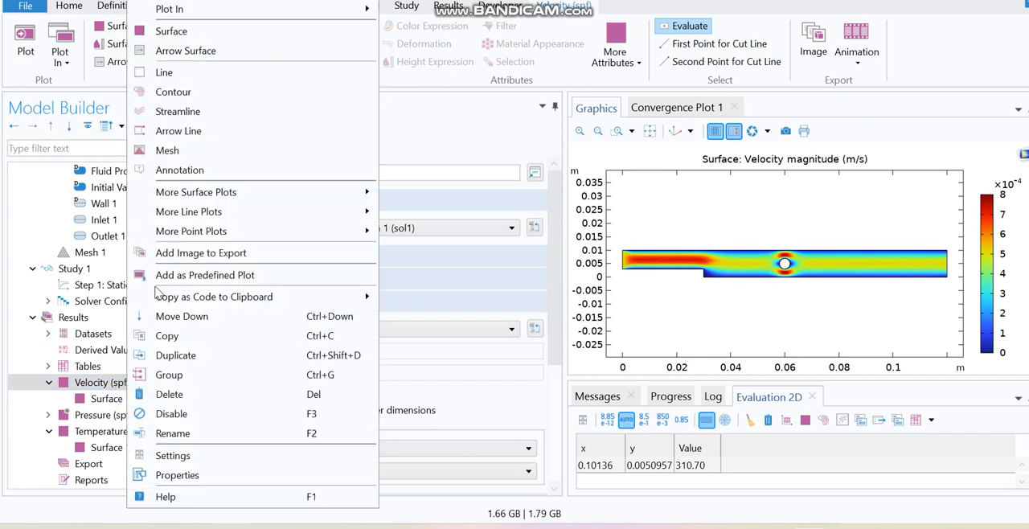
click(197, 50)
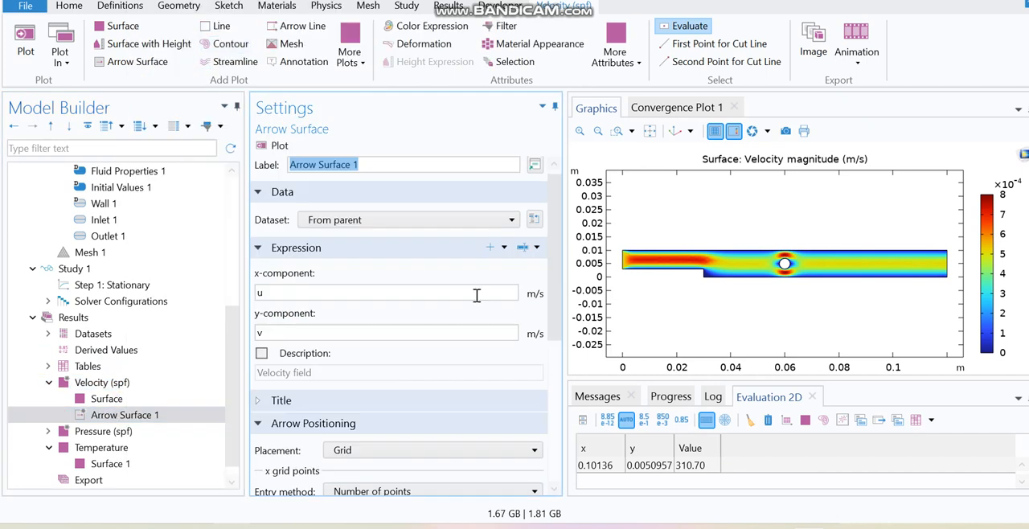
click(274, 145)
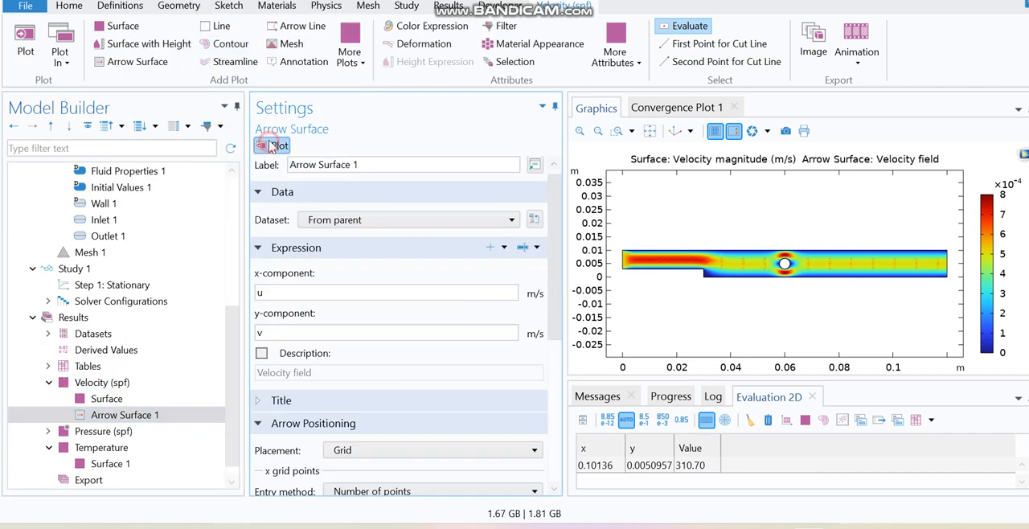
click(580, 131)
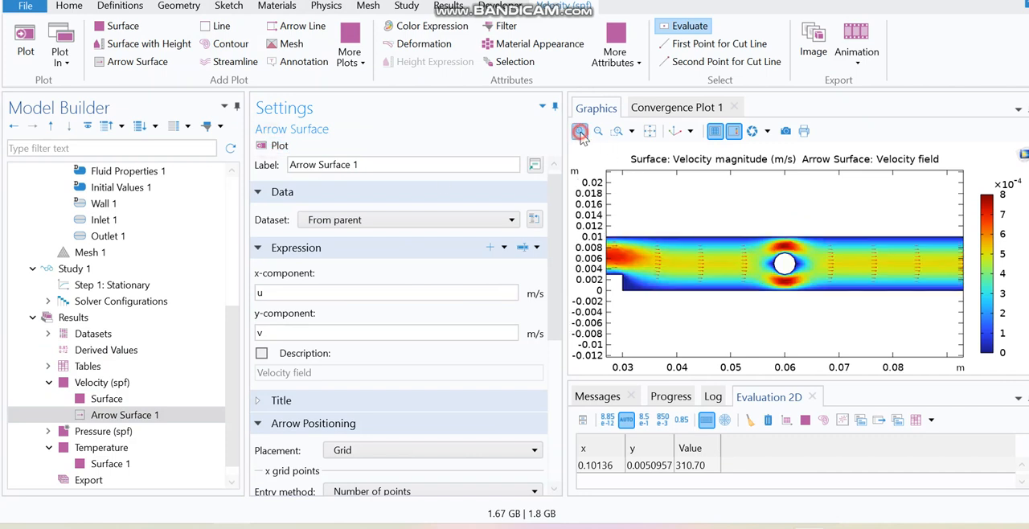
click(581, 131)
click(597, 132)
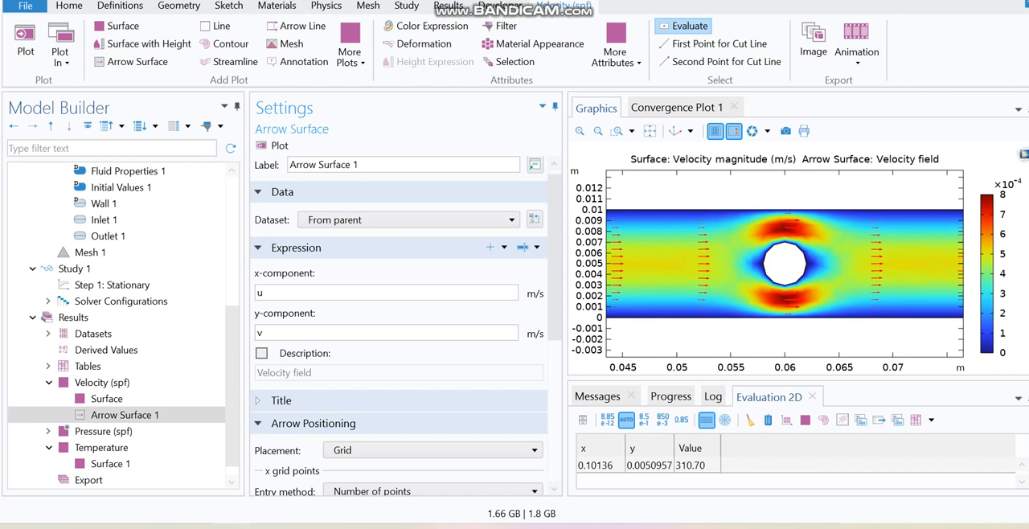
click(650, 131)
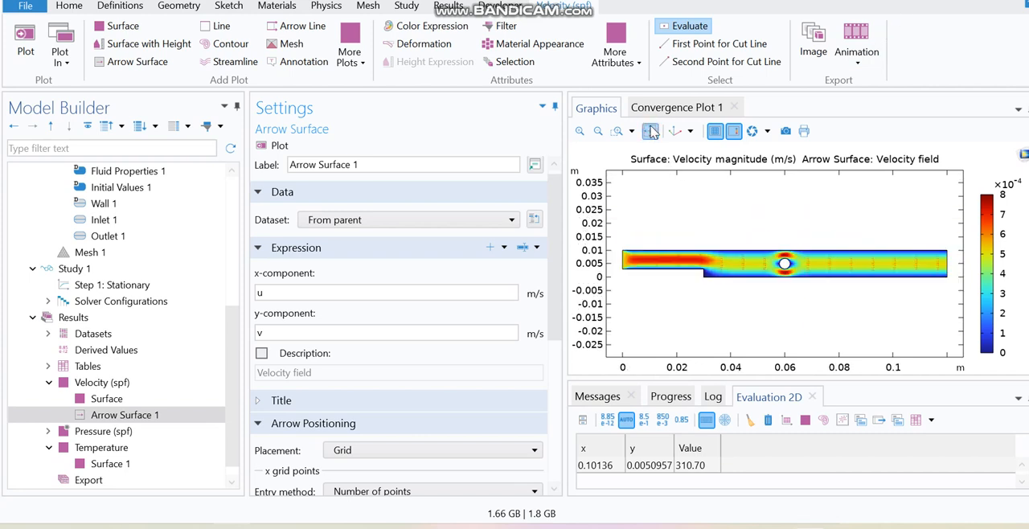
Add the Heat Transfer in Fluids physics interface to the component.
drag(231, 369, 229, 203)
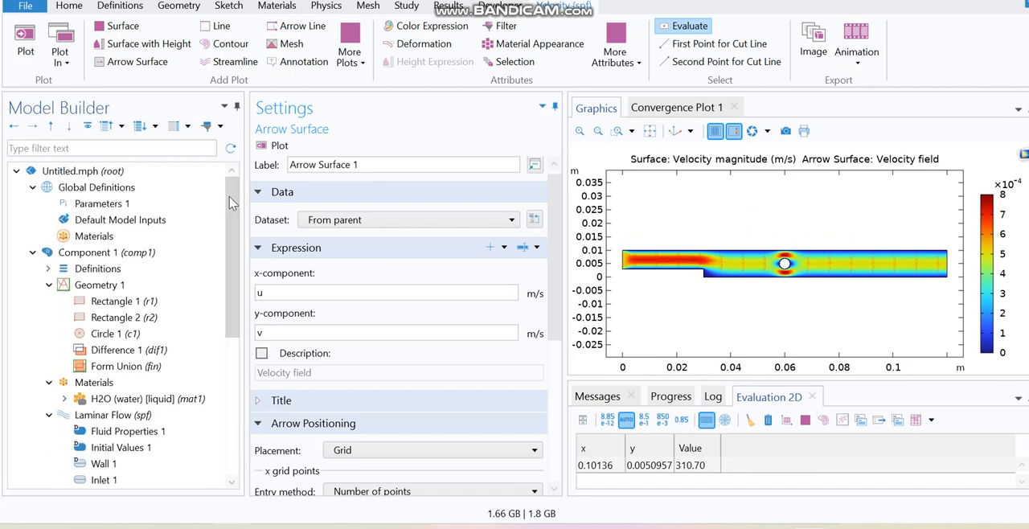
click(325, 5)
click(69, 48)
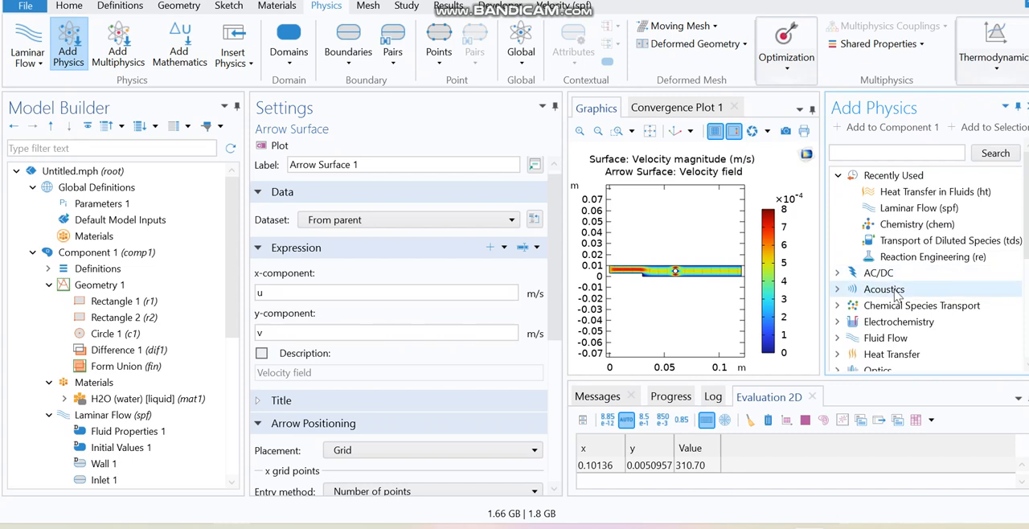
click(838, 356)
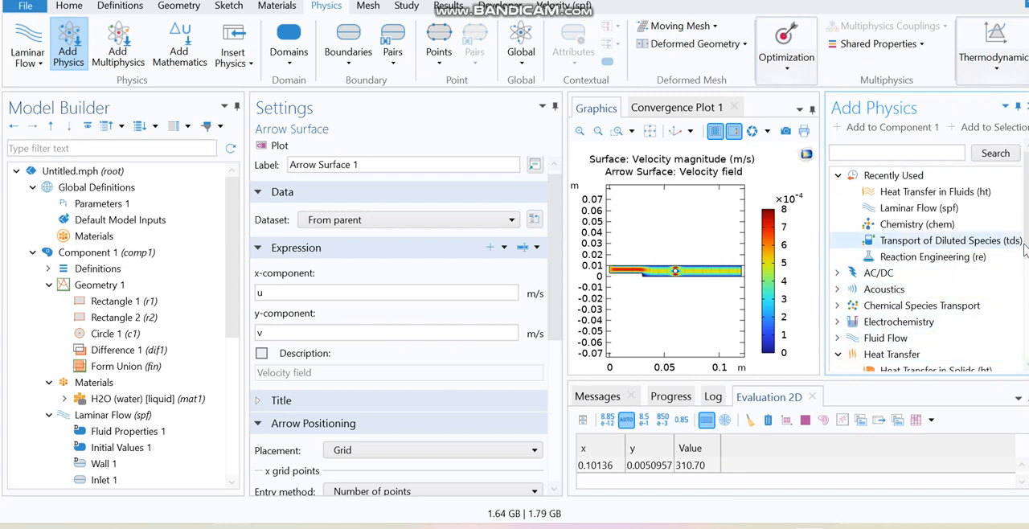
drag(1027, 238, 1027, 273)
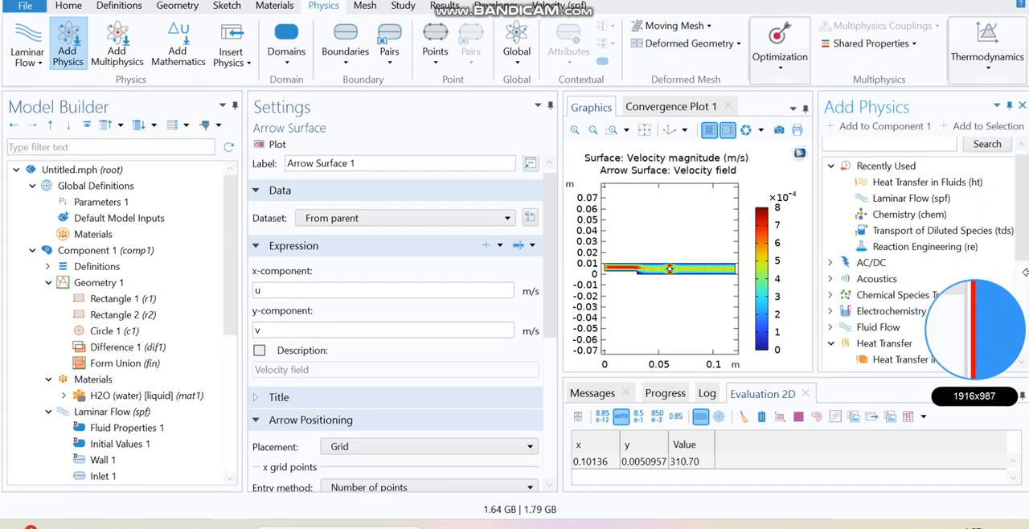
drag(1026, 273, 1013, 312)
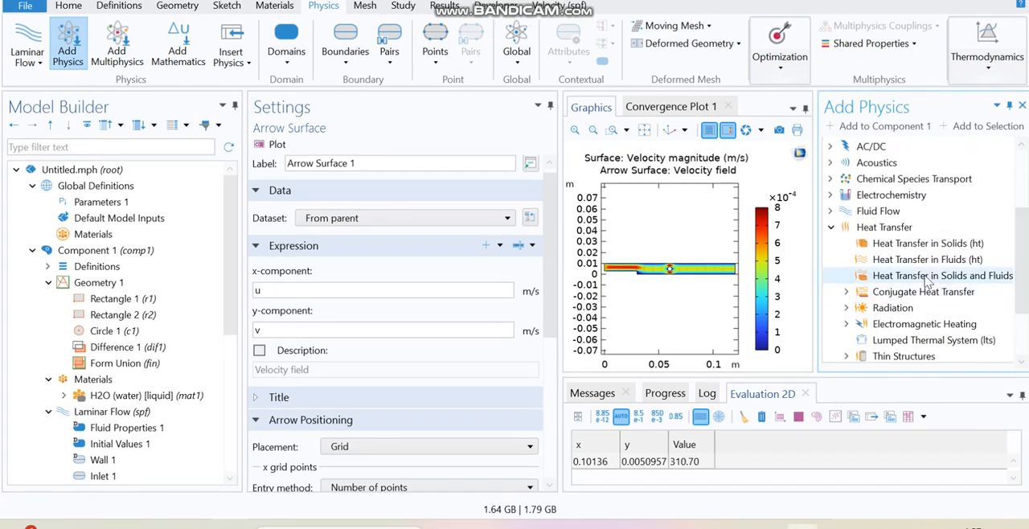
click(902, 260)
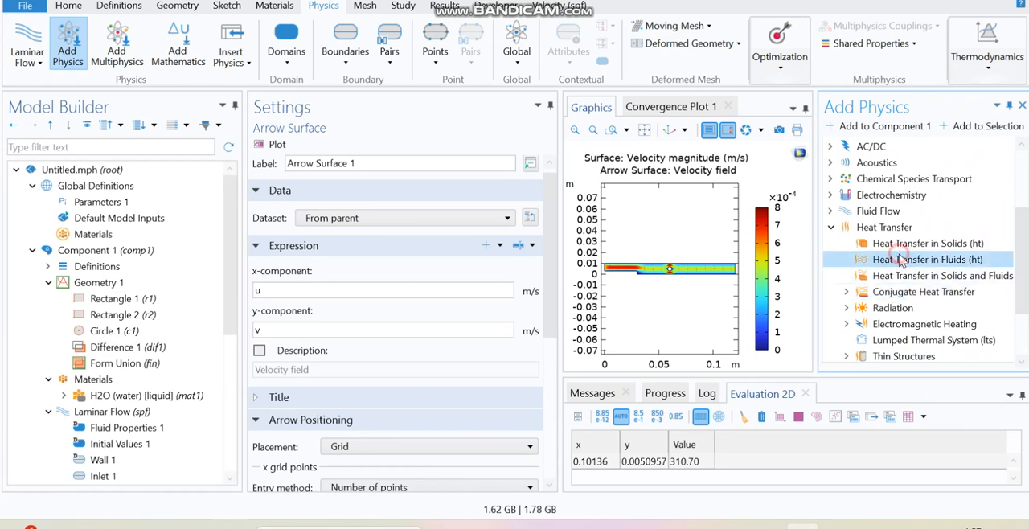
double_click(903, 260)
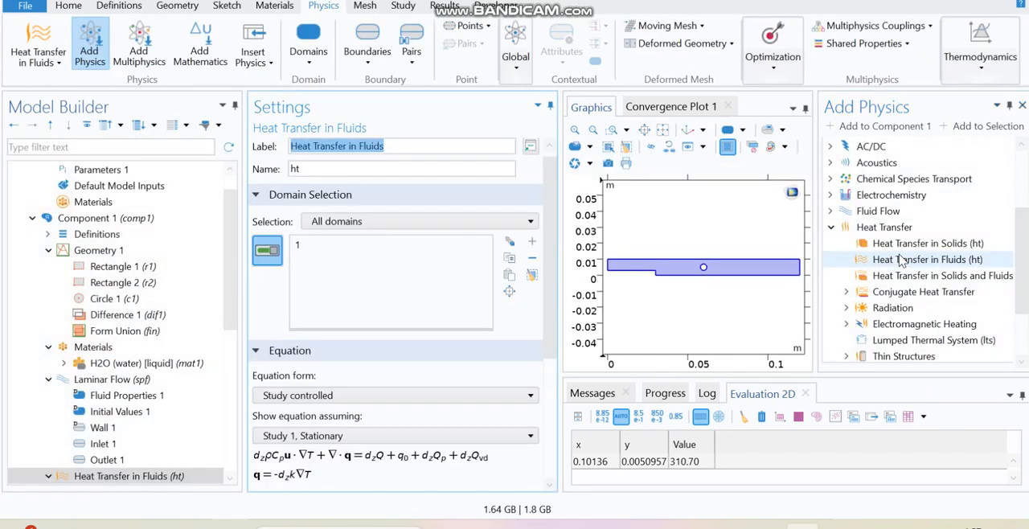
click(1022, 106)
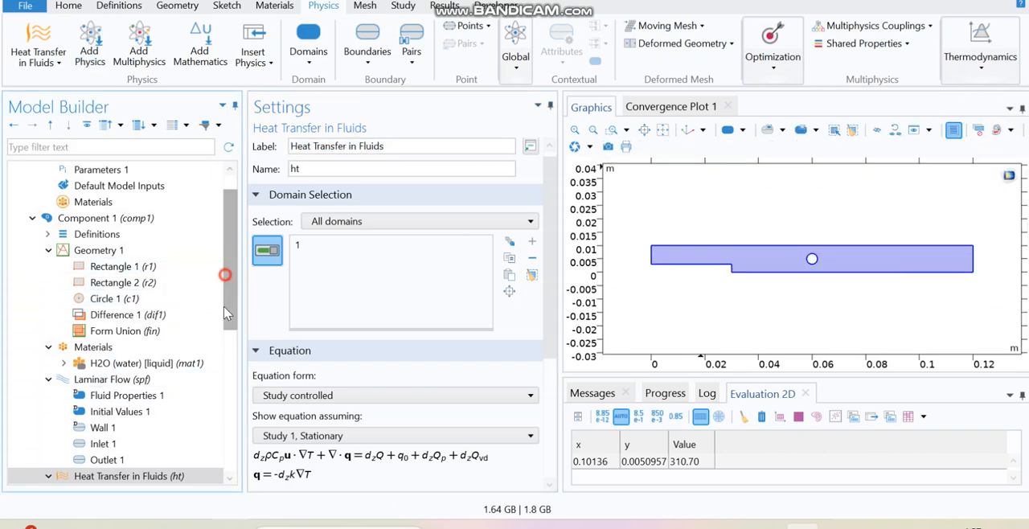
Set the heat transfer Fluid node's velocity field to Velocity field (spf) from laminar flow.
scroll(229, 322, down, 3)
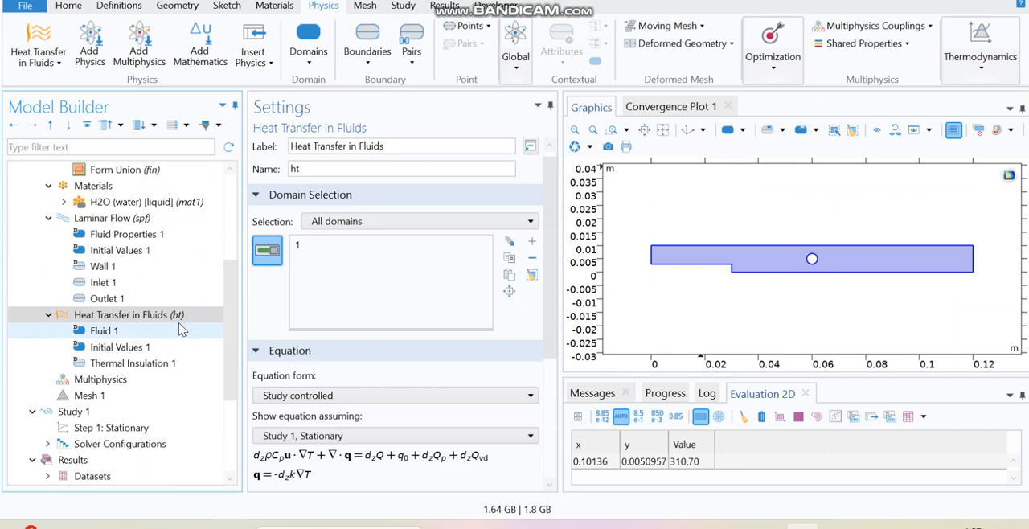
drag(554, 314, 552, 360)
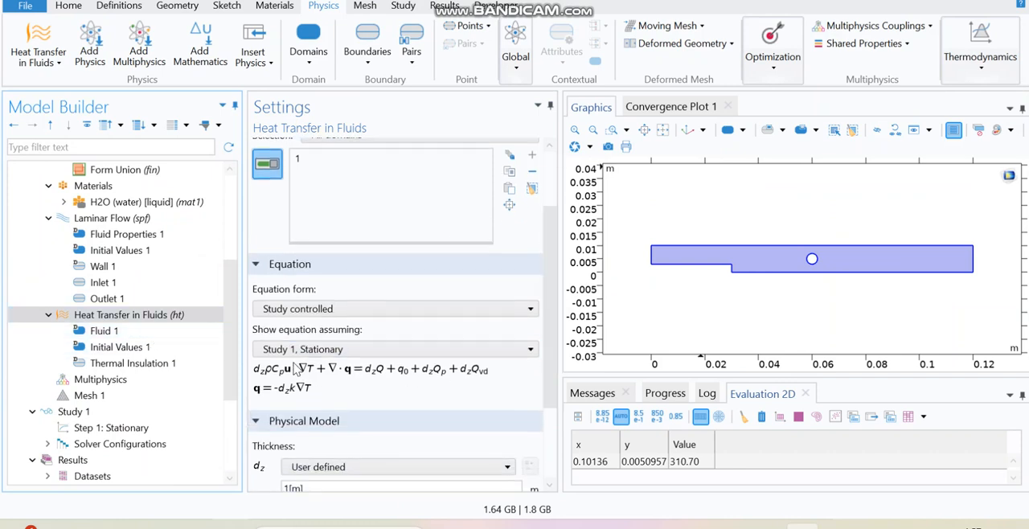
click(294, 270)
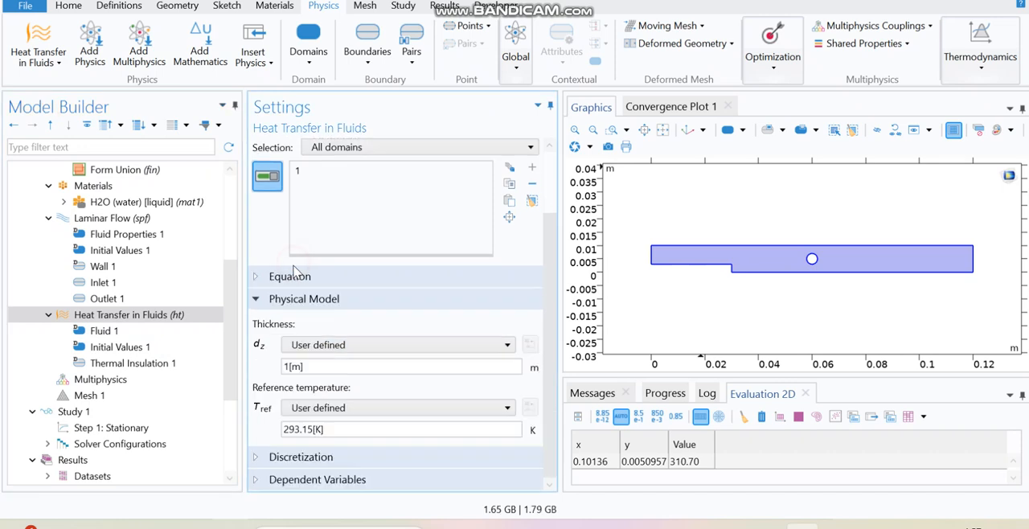
click(295, 274)
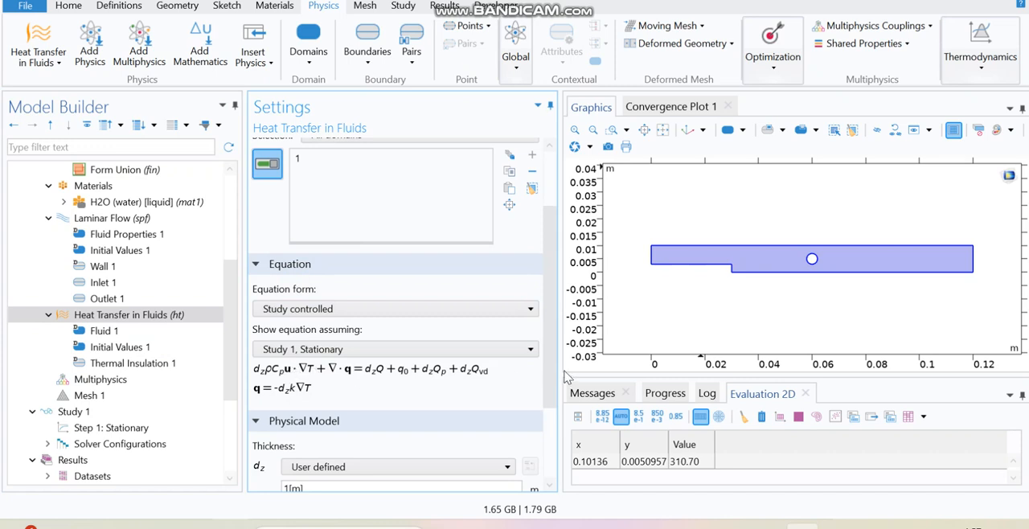
drag(547, 356, 550, 461)
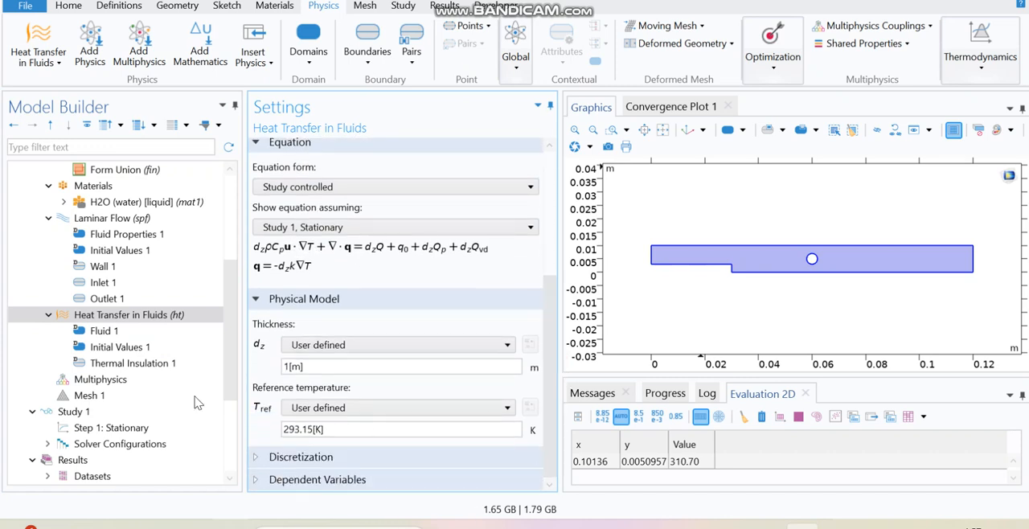
click(118, 331)
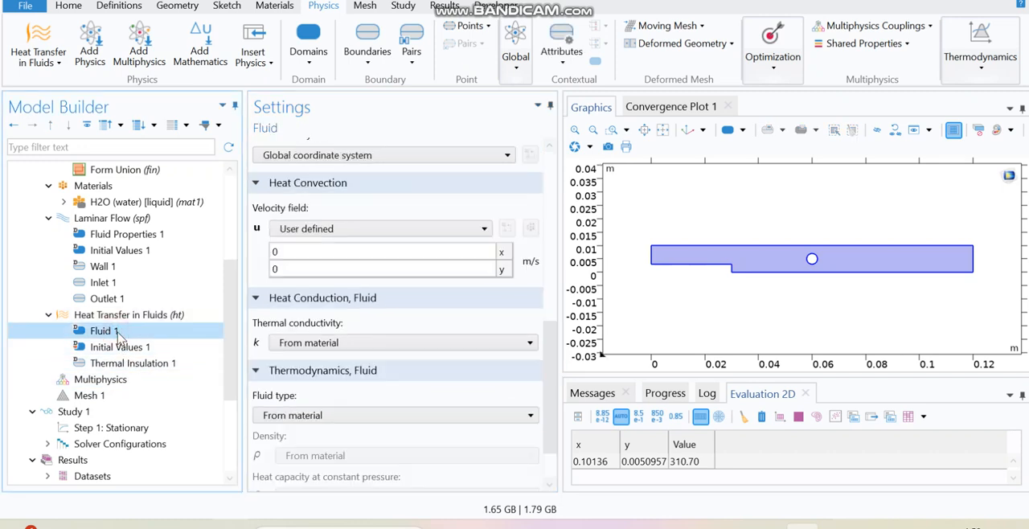
click(306, 222)
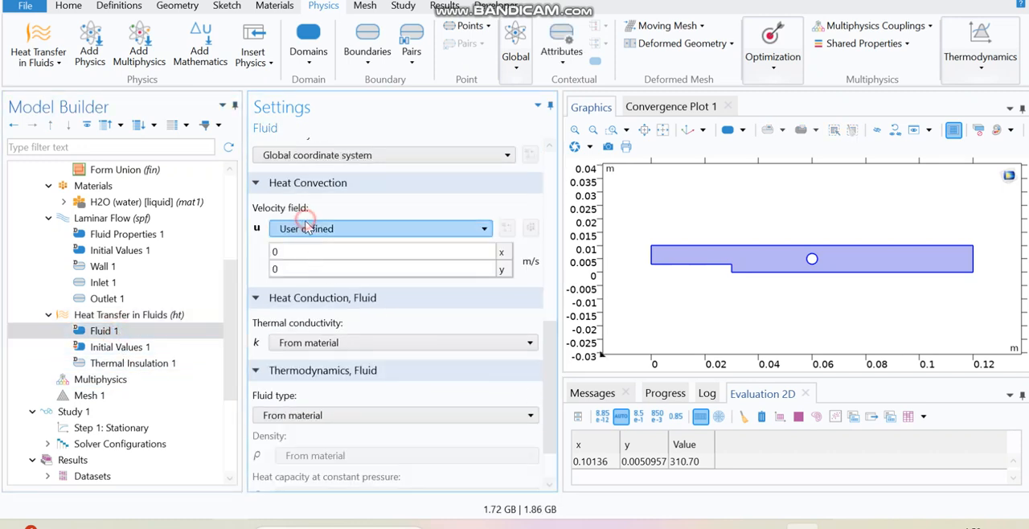
drag(550, 378, 559, 301)
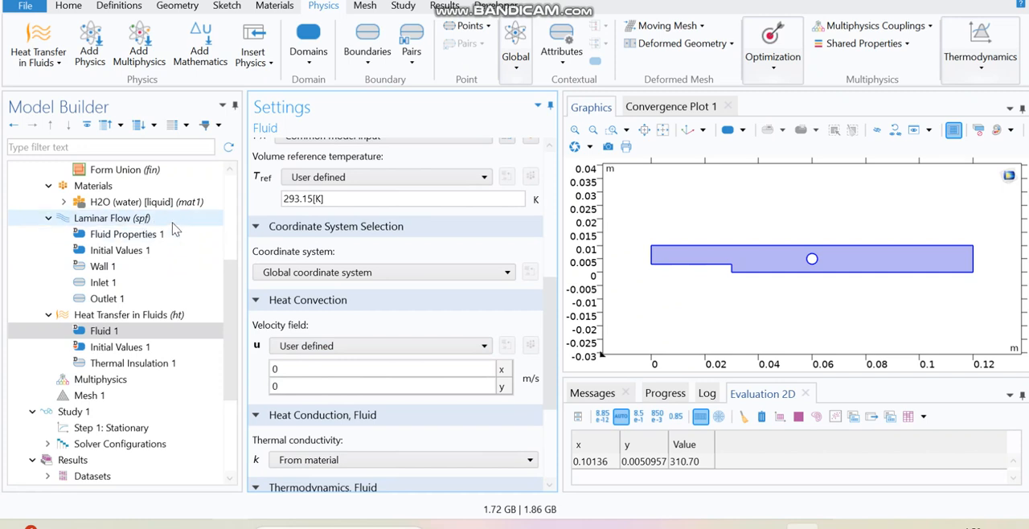
click(335, 347)
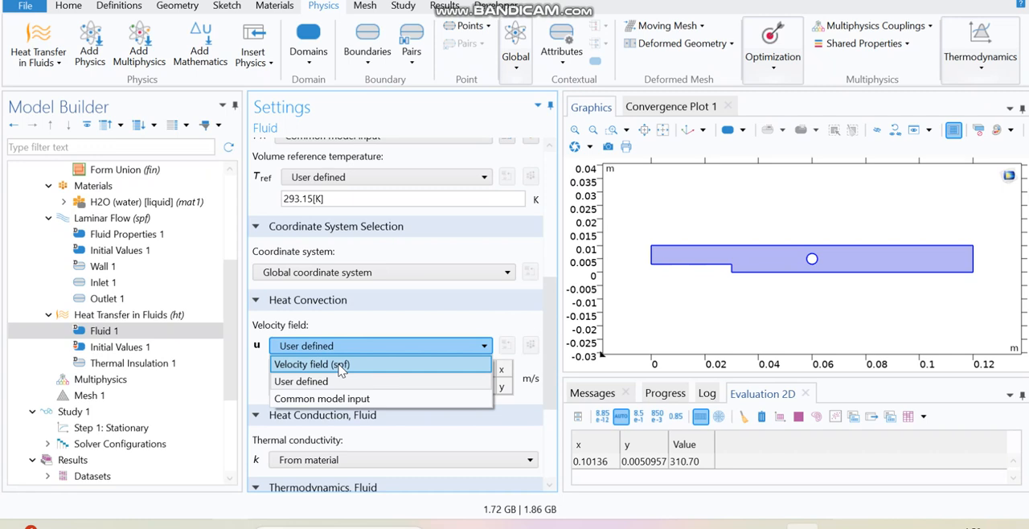
click(341, 366)
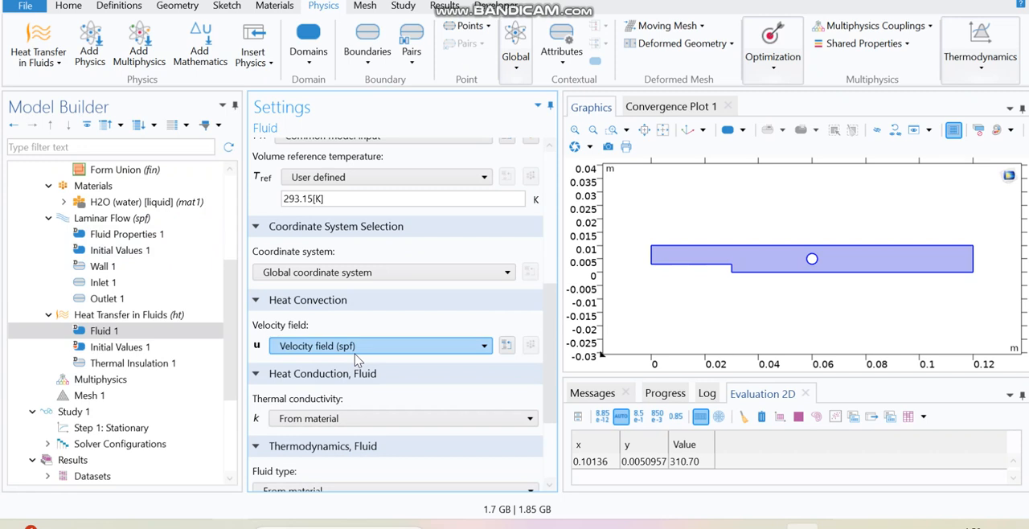
Add a Temperature boundary condition on the channel's left inlet boundary with temperature T_inlet.
click(177, 318)
right_click(175, 317)
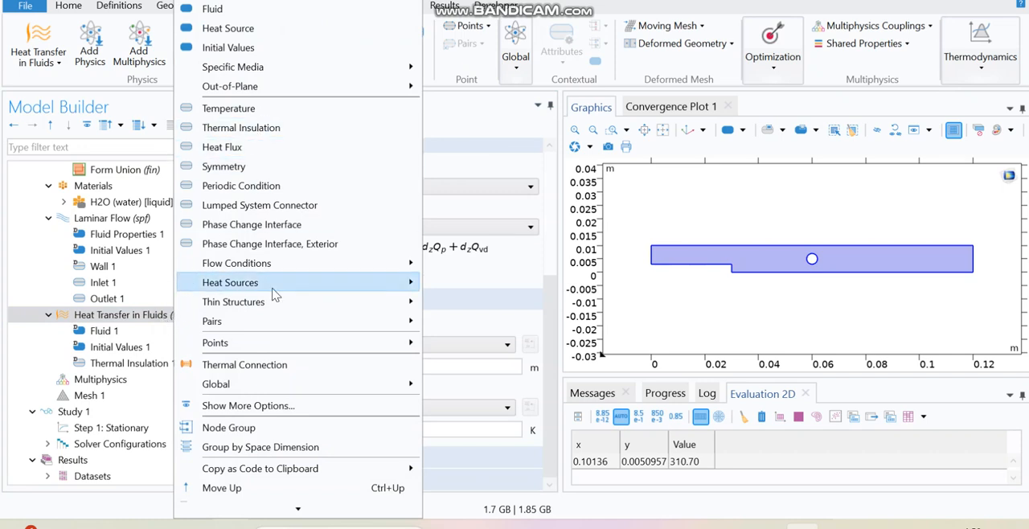
click(227, 109)
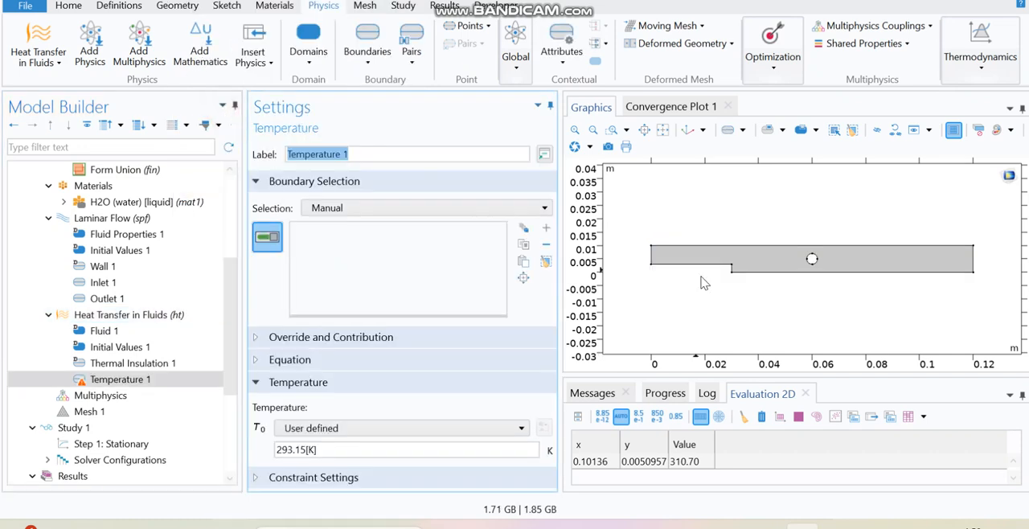
click(651, 257)
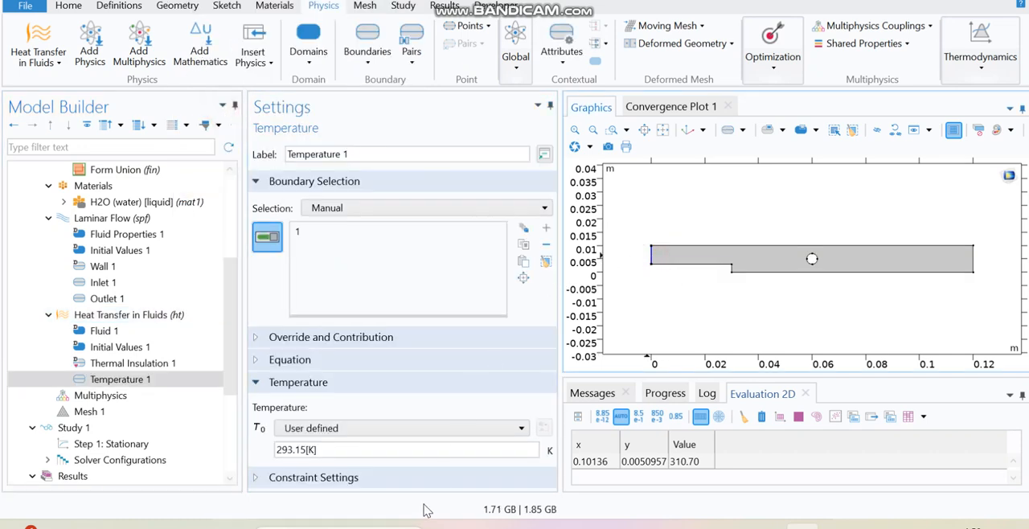
drag(342, 452, 246, 442)
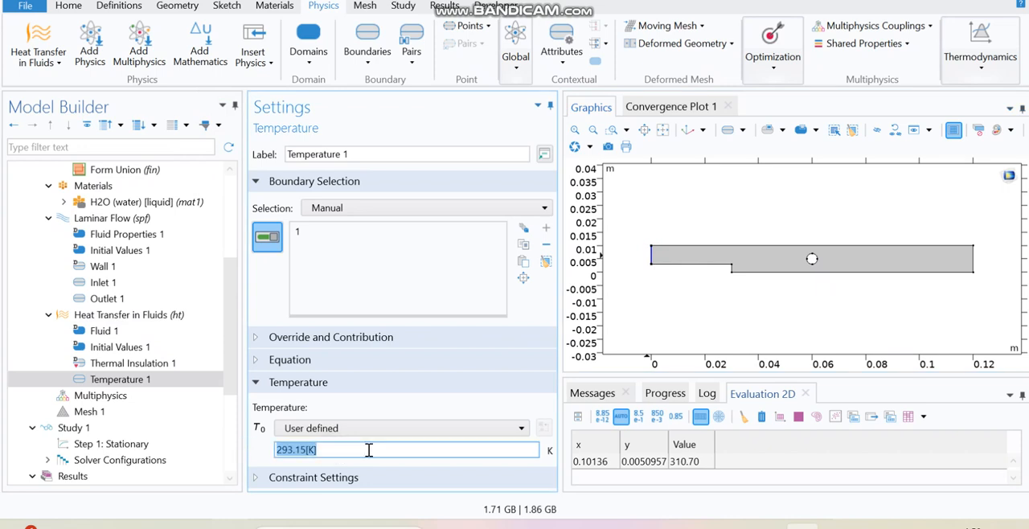
text(T_inlet)
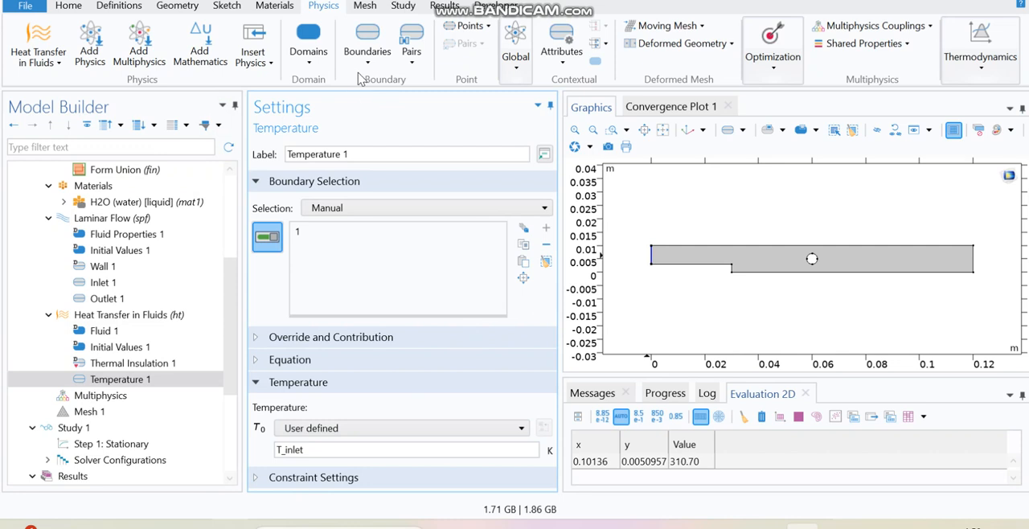
Add a Temperature boundary condition on the cylinder's four boundaries with temperature T_cyl.
click(164, 315)
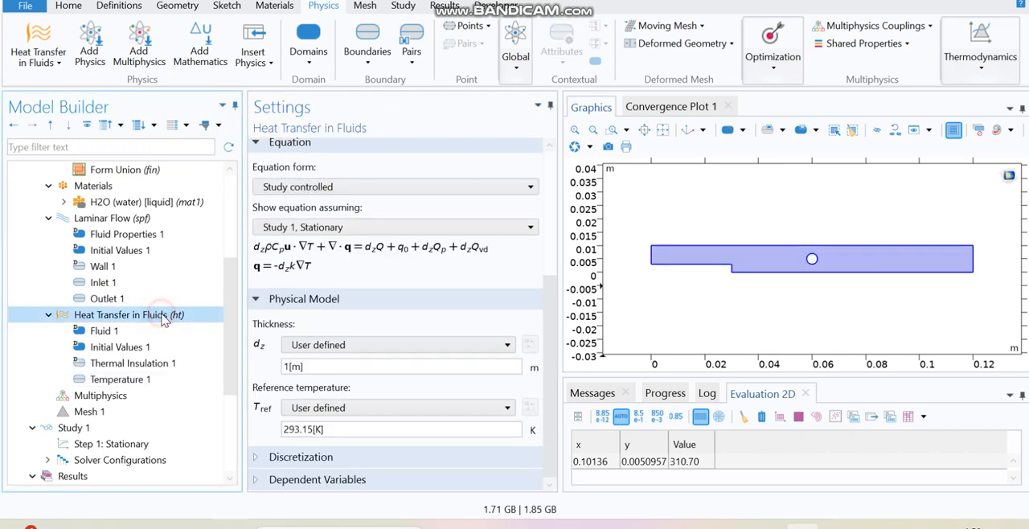
click(274, 6)
click(315, 7)
click(367, 44)
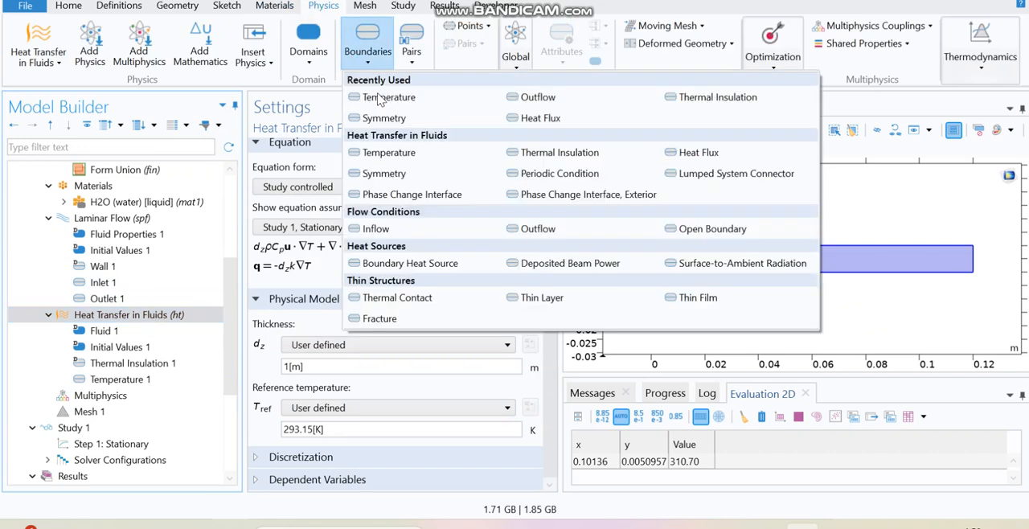
click(391, 98)
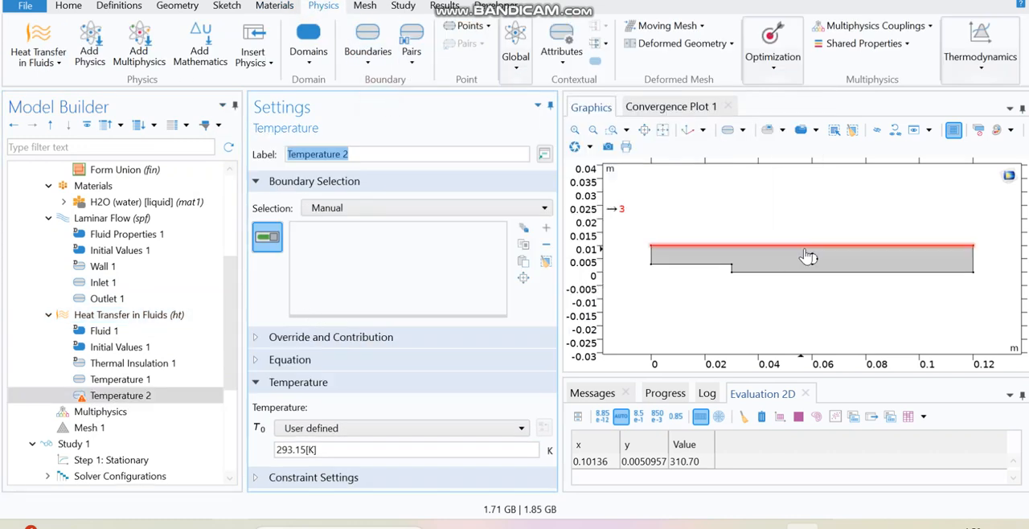
click(810, 264)
click(814, 263)
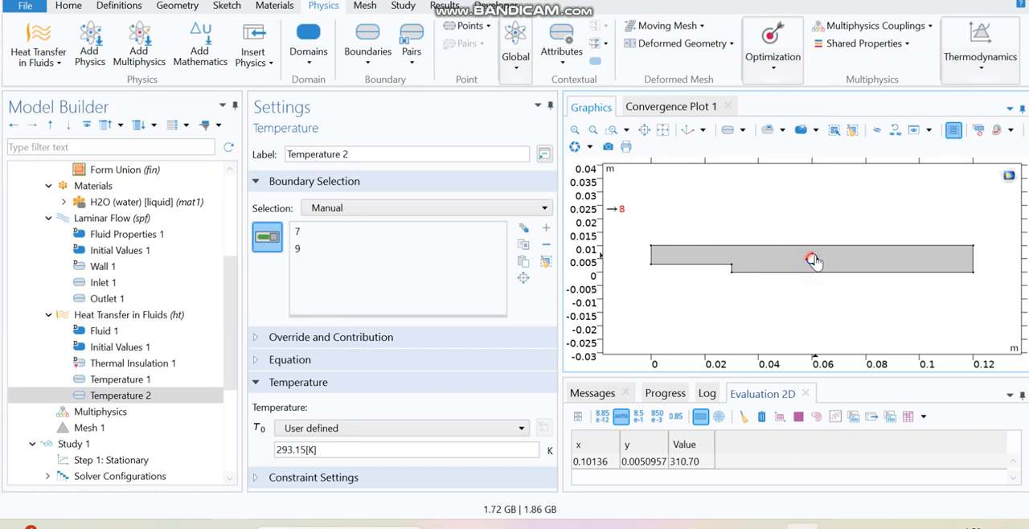
click(574, 131)
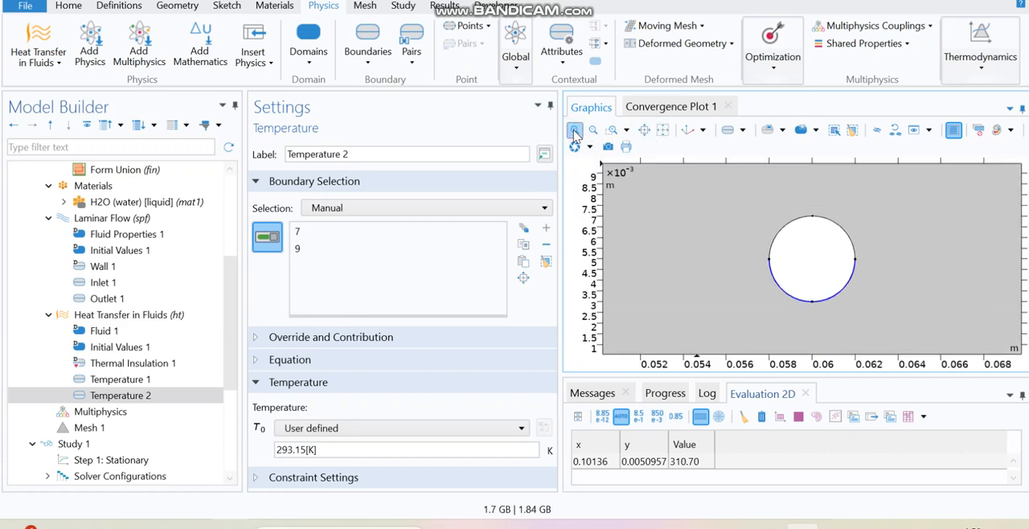
click(777, 239)
click(842, 229)
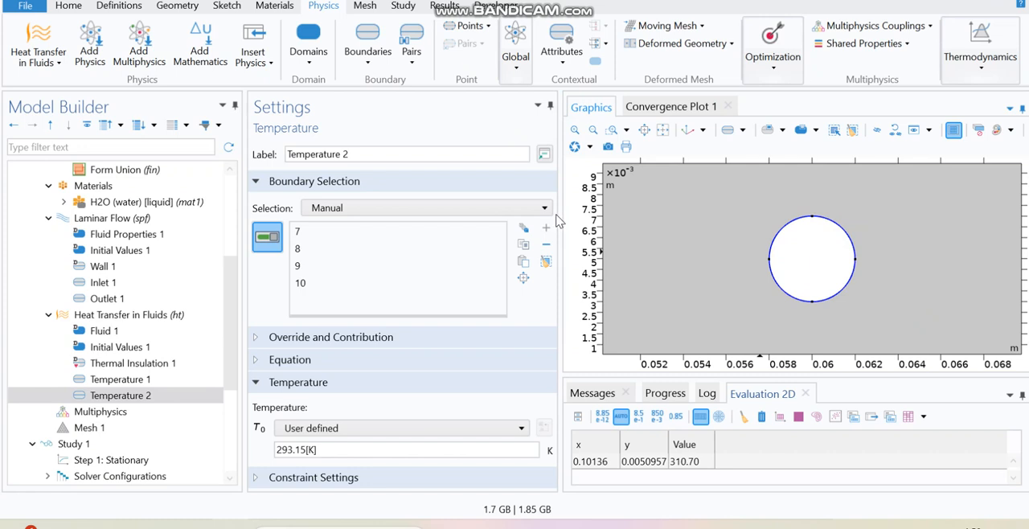
click(663, 130)
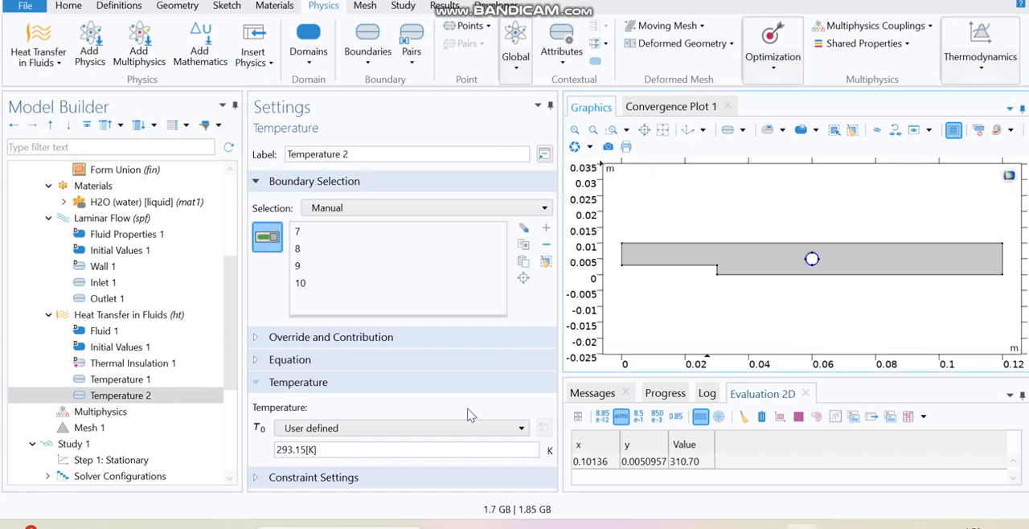
drag(357, 453, 225, 452)
text(T_cyl)
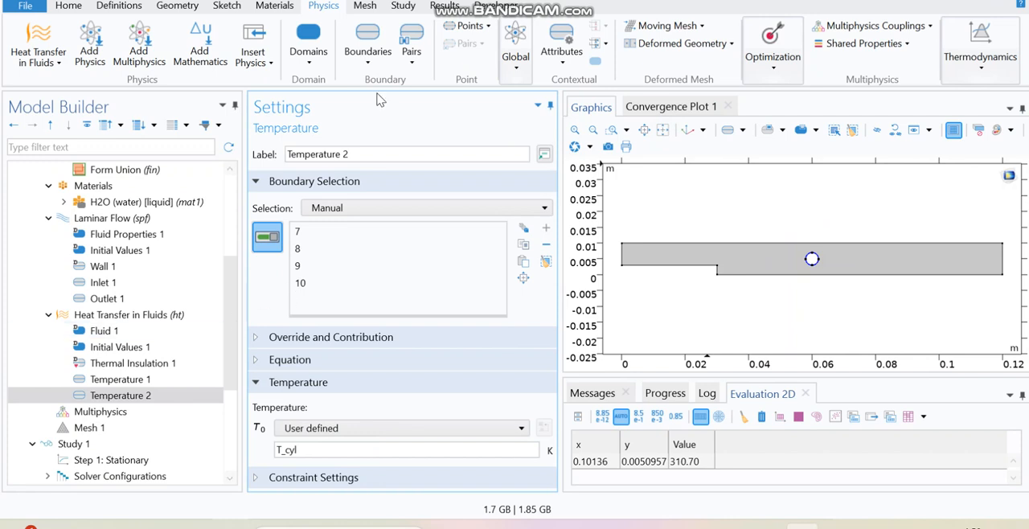
Add an Outflow heat transfer condition on the channel's right outlet boundary.
click(366, 56)
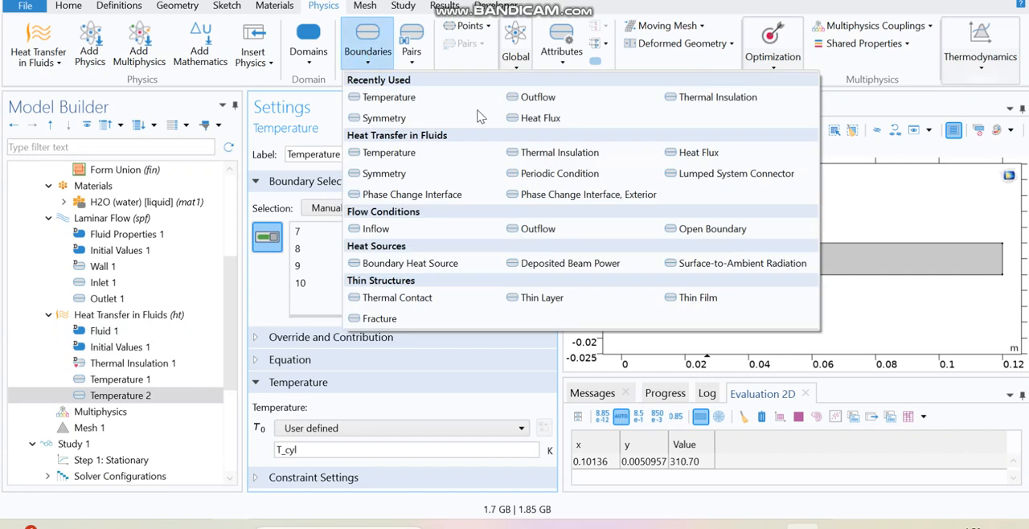
click(548, 98)
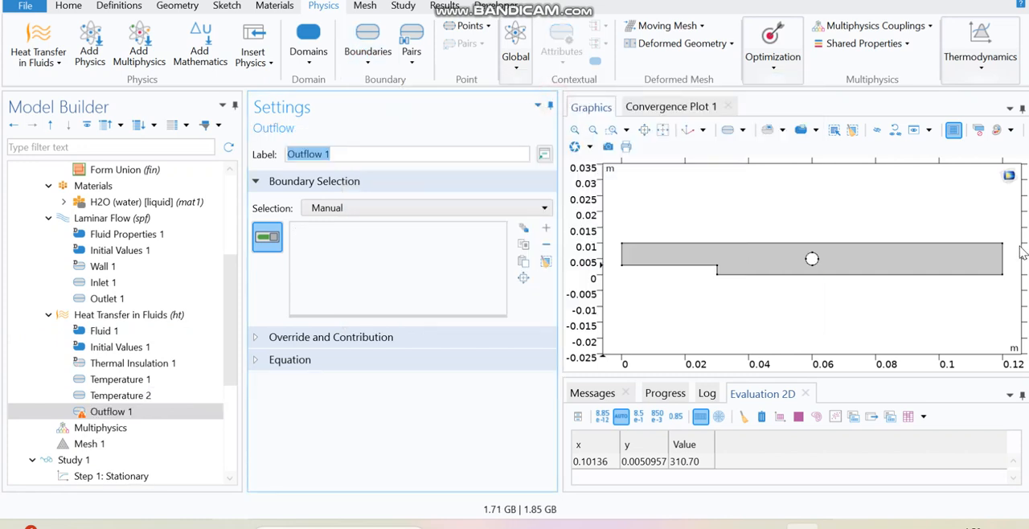
click(1004, 257)
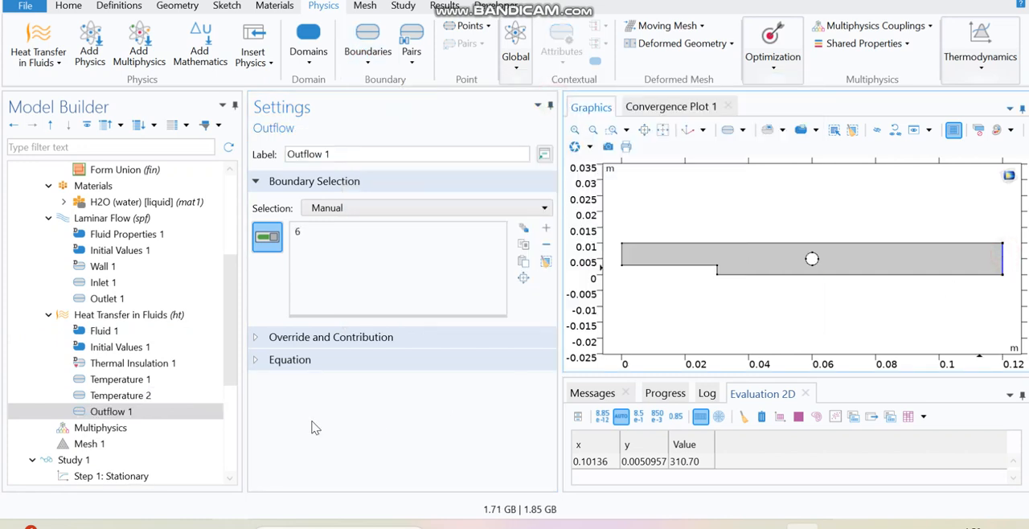
Compute Study 1.
drag(226, 364, 231, 377)
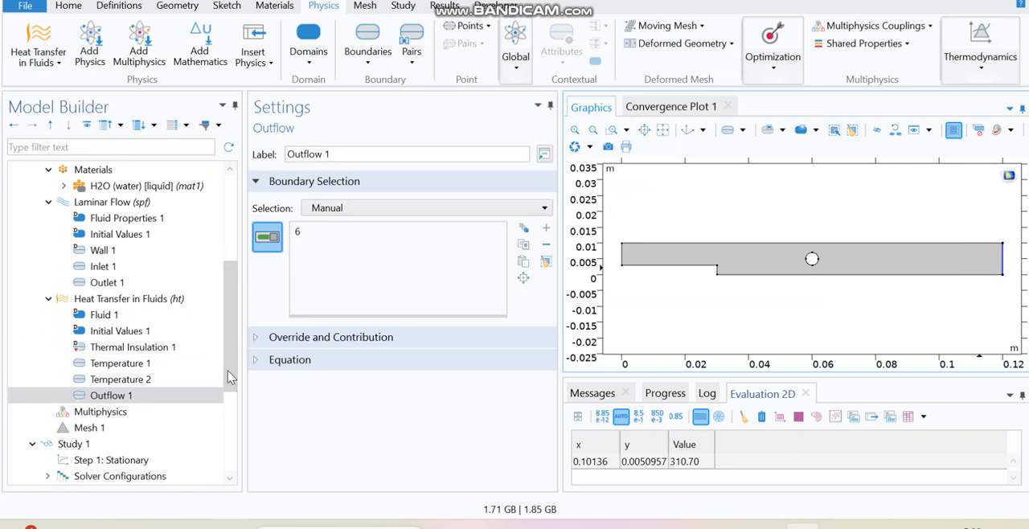
drag(231, 377, 226, 383)
click(111, 428)
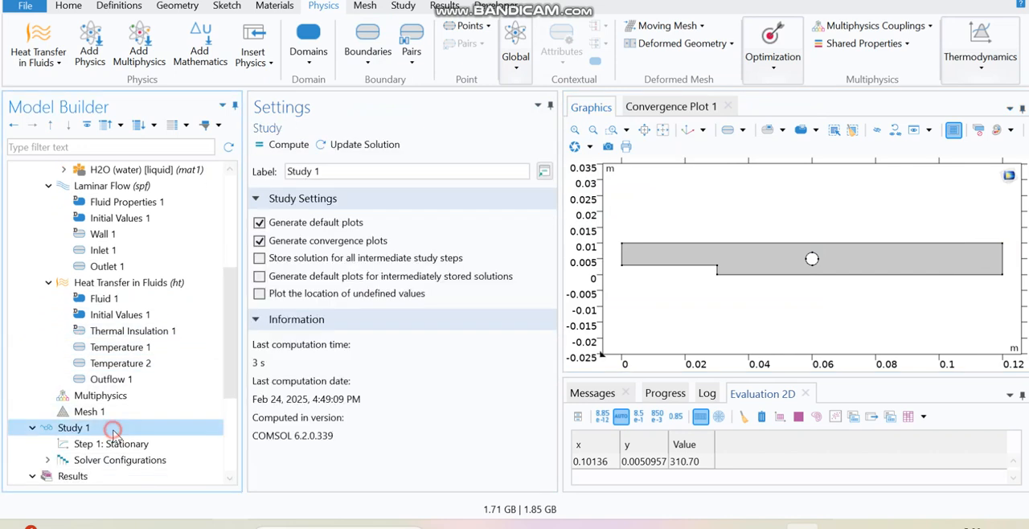
click(280, 145)
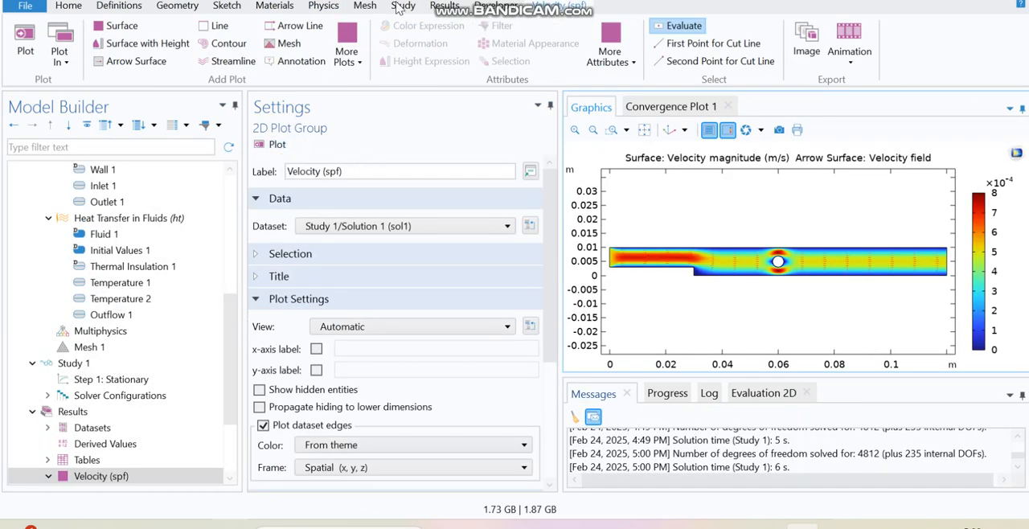
Add a new 2D Plot Group and try to label it Temperature.
click(440, 7)
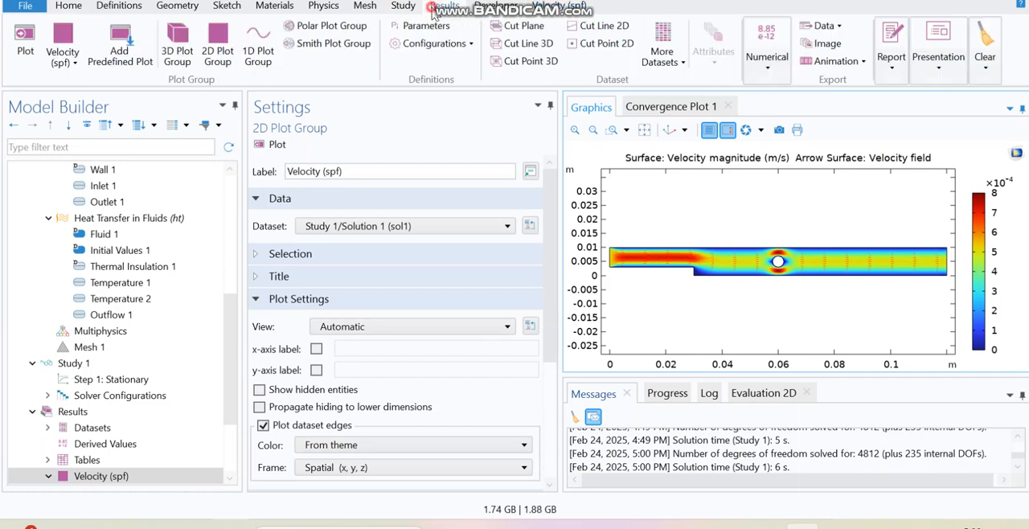
click(219, 48)
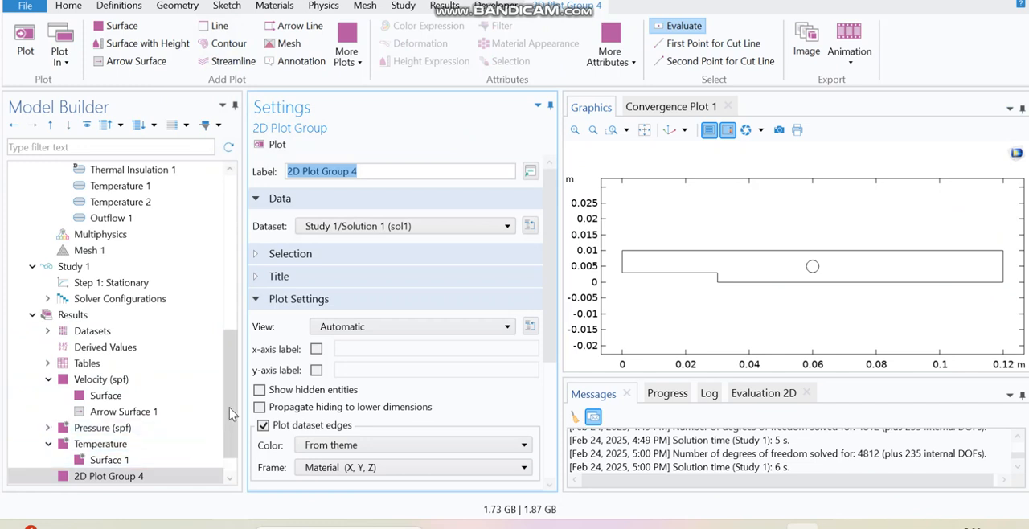
drag(229, 407, 232, 379)
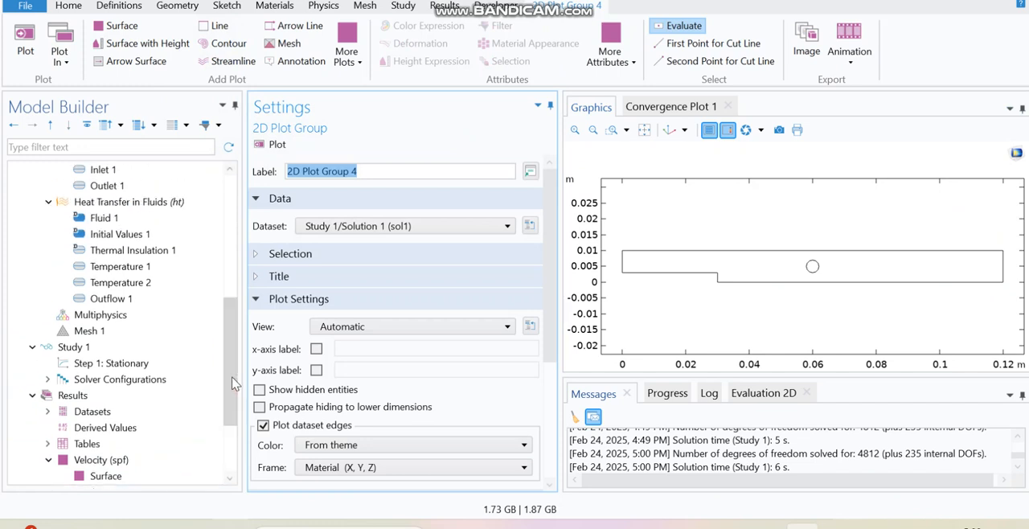
text(Temperature)
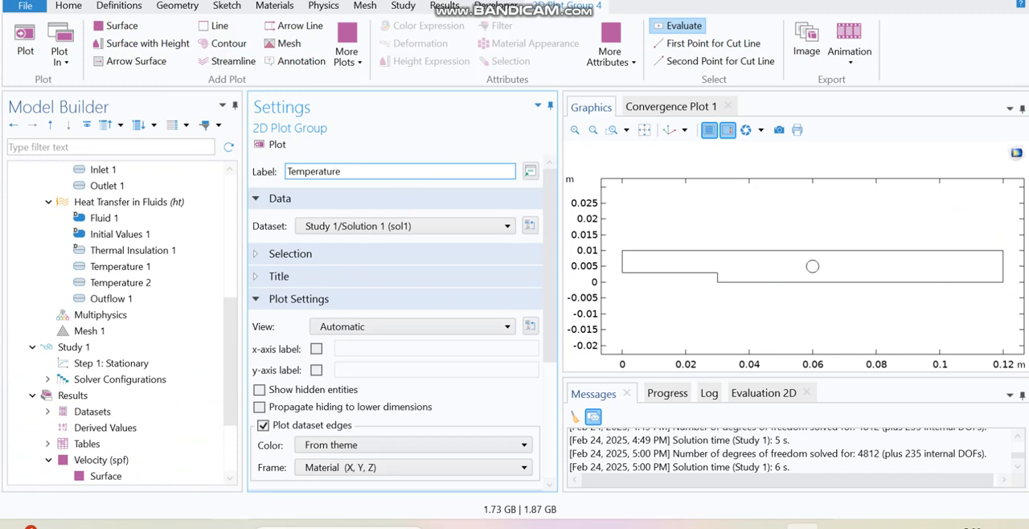
drag(232, 324, 233, 385)
click(137, 445)
click(568, 279)
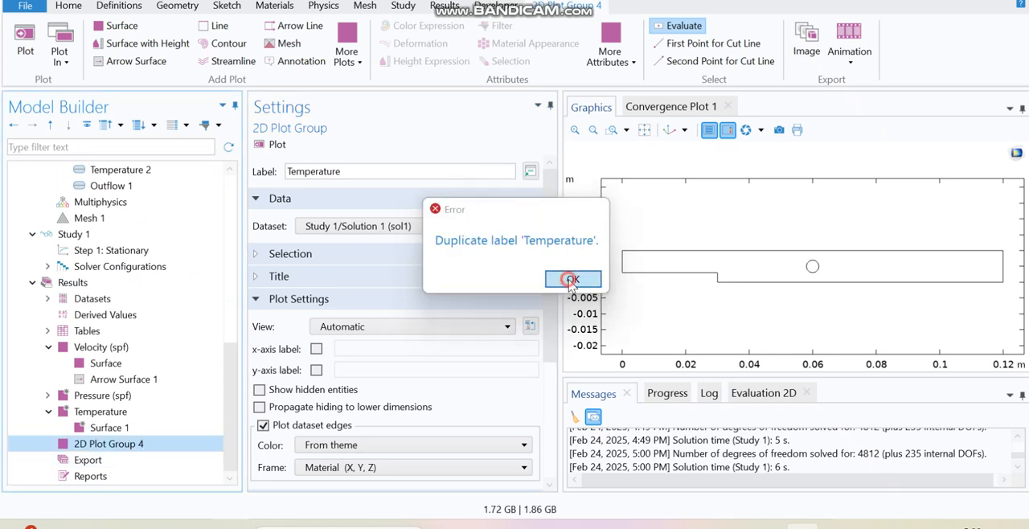
Delete the existing Temperature plot group and rename the new 2D plot group as Temperature.
right_click(119, 411)
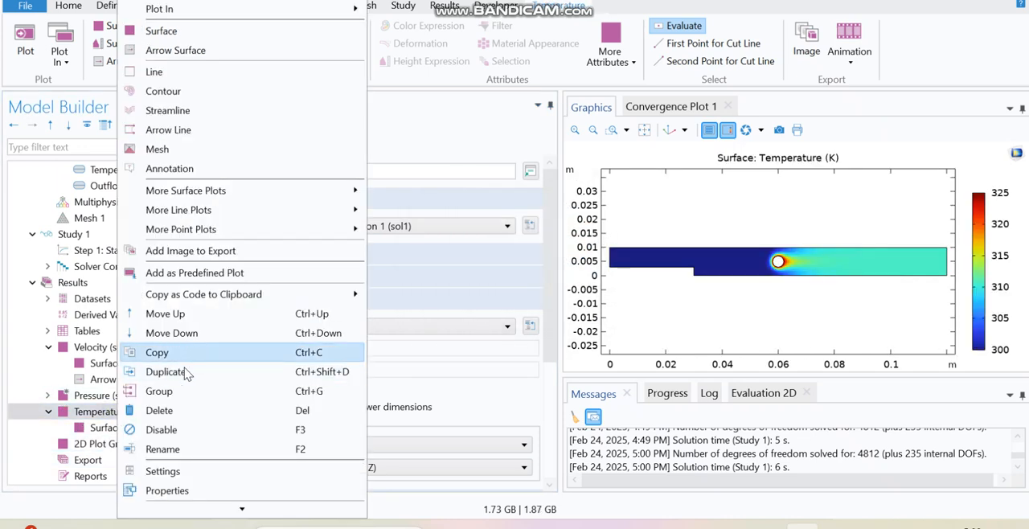
click(159, 410)
click(550, 318)
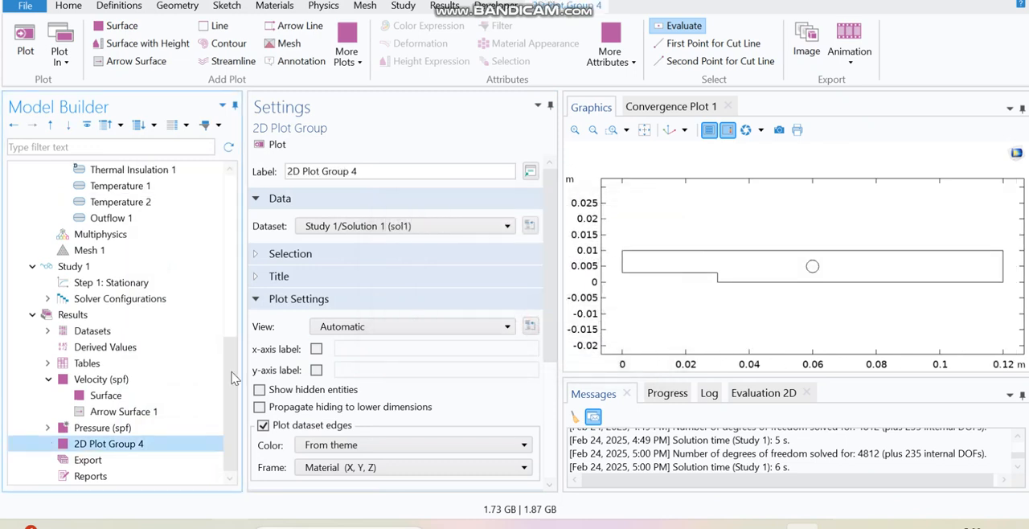
drag(375, 172, 235, 168)
text(Temperature)
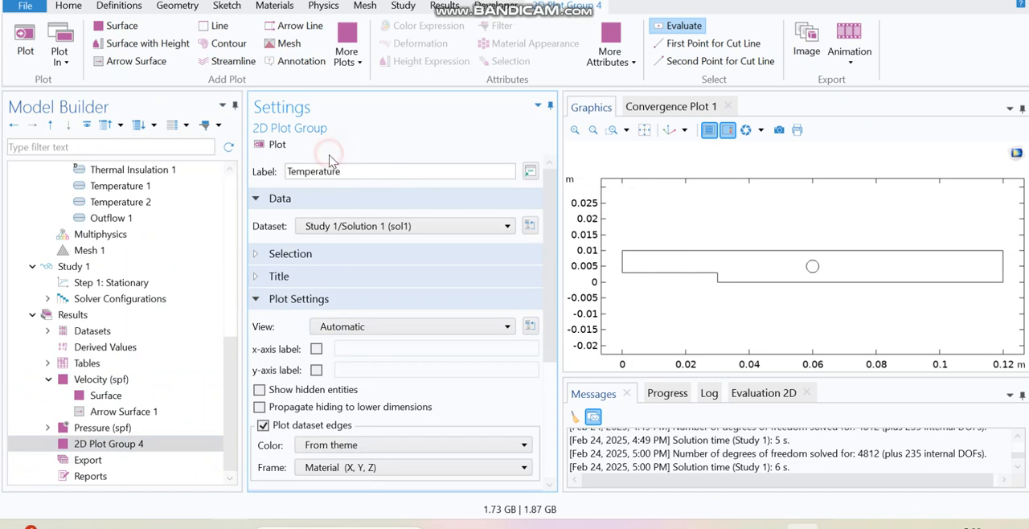
Add a Surface plot with expression T to the new Temperature plot group and plot it.
click(125, 447)
right_click(114, 448)
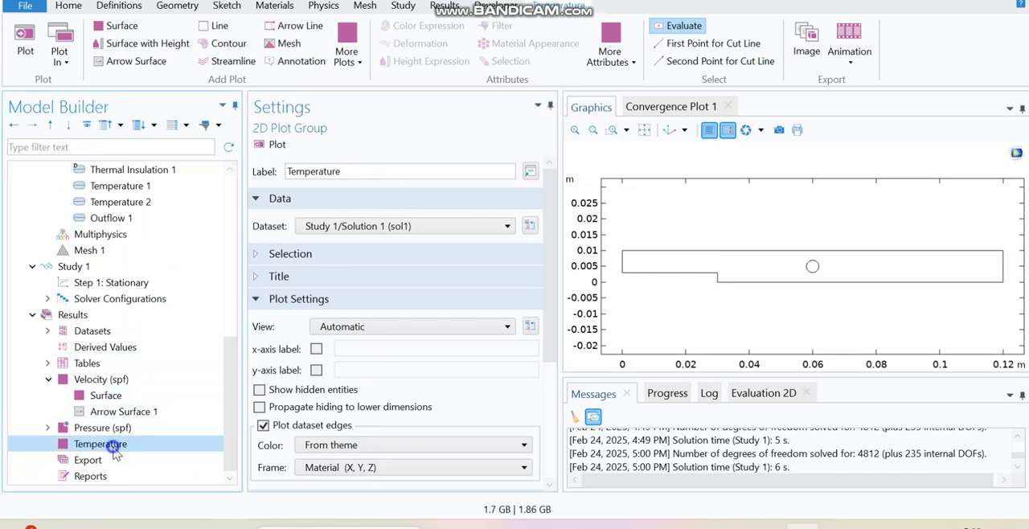
click(155, 31)
triple_click(277, 299)
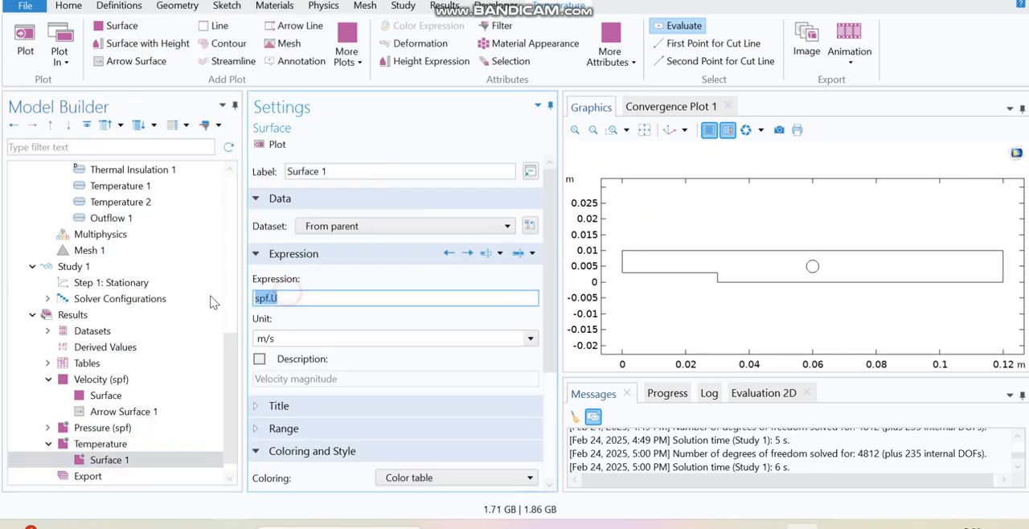
text(T)
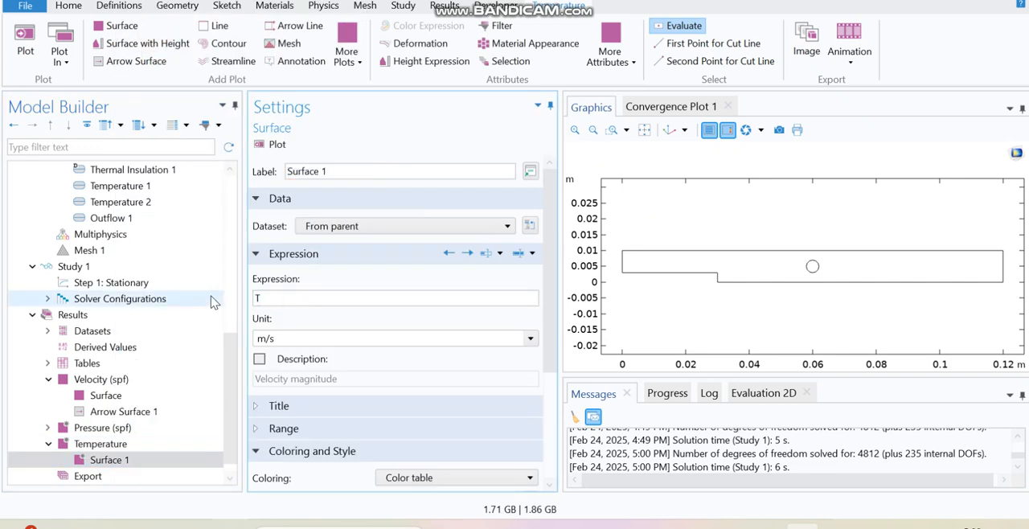
click(261, 146)
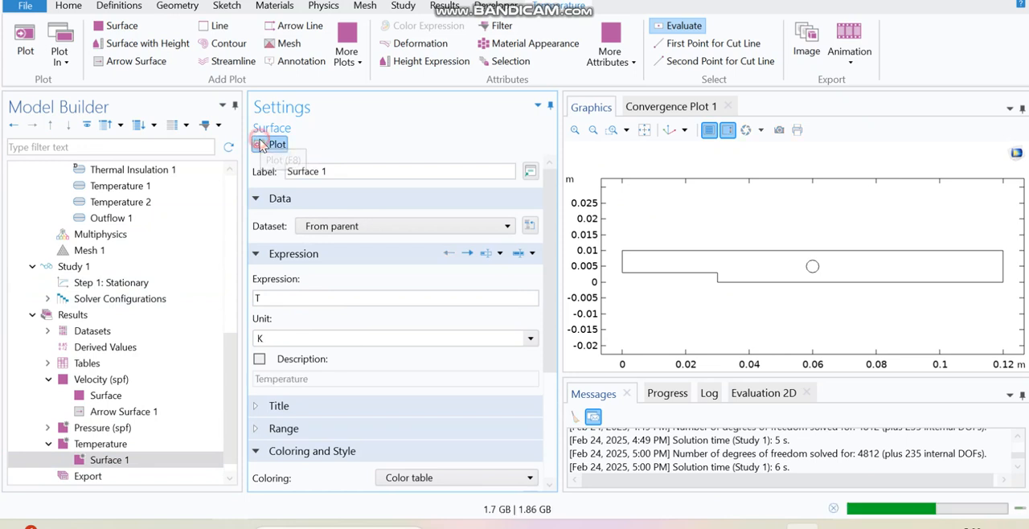
Probe the temperature at several points along the channel, around and downstream of the cylinder.
click(748, 378)
drag(748, 378, 747, 424)
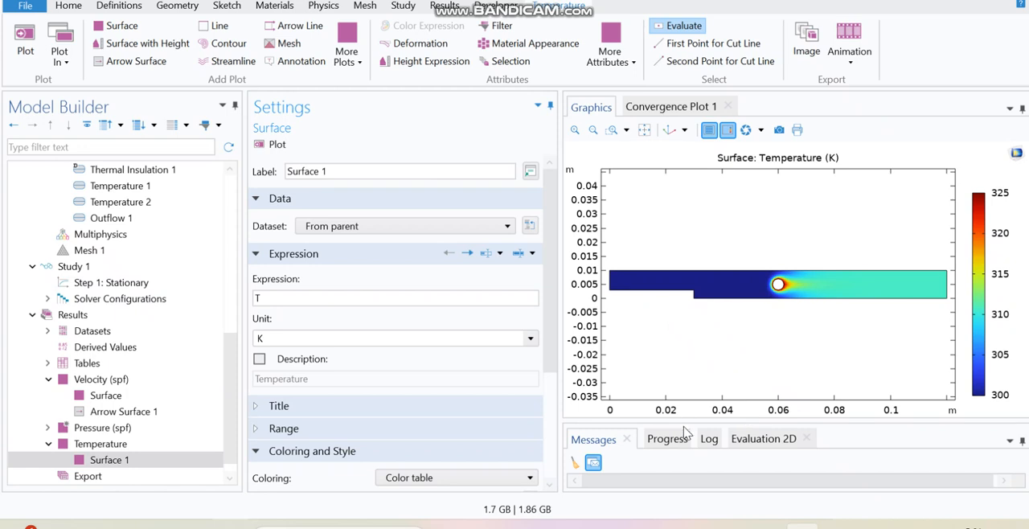
drag(687, 421, 690, 368)
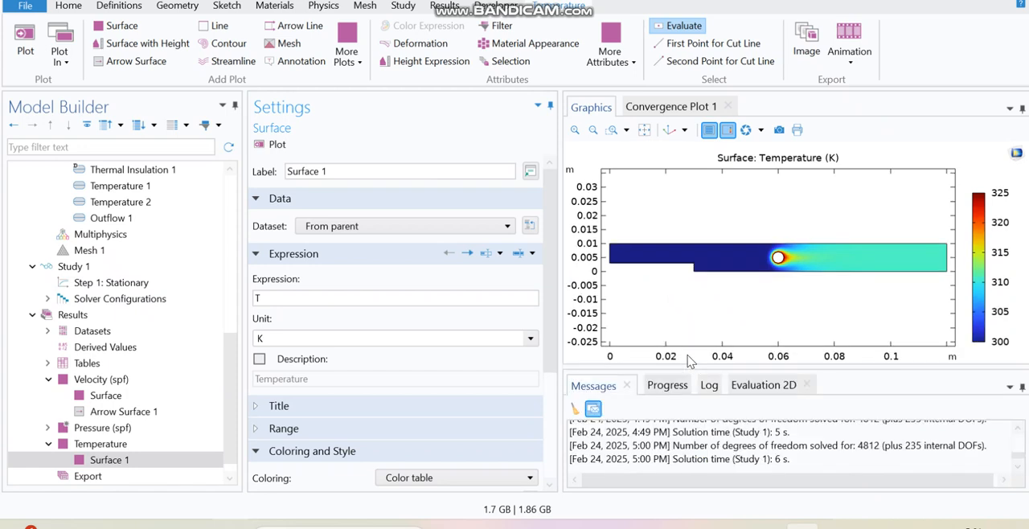
click(625, 256)
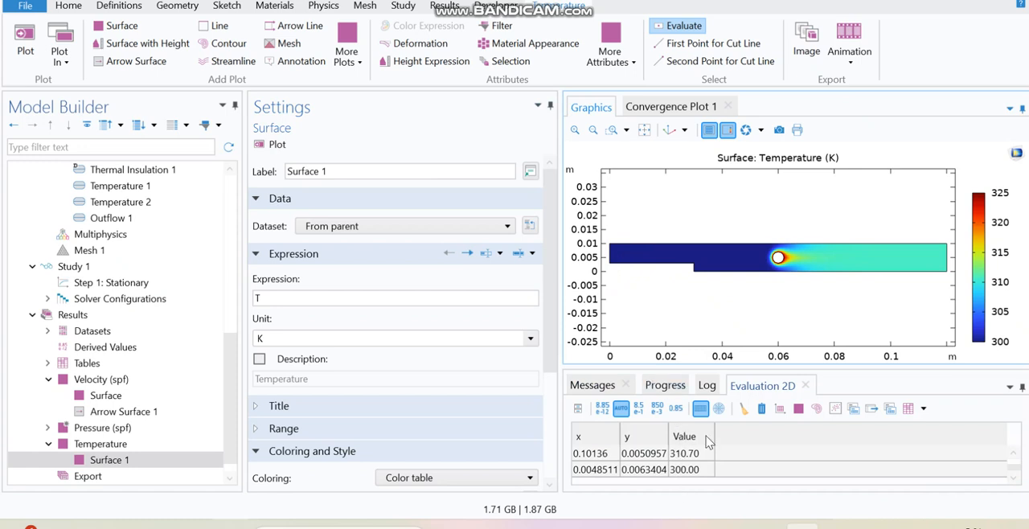
click(740, 411)
click(630, 256)
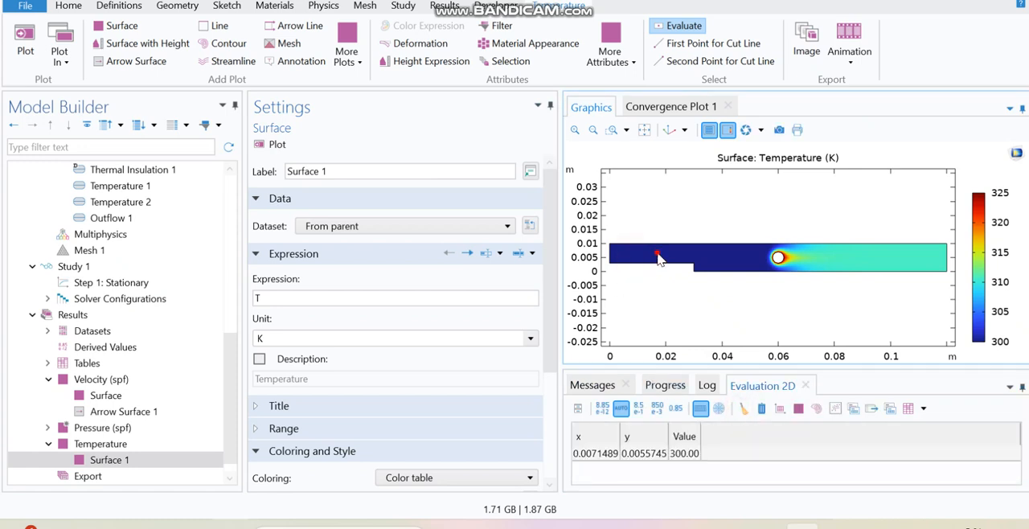
click(659, 252)
click(701, 253)
click(727, 260)
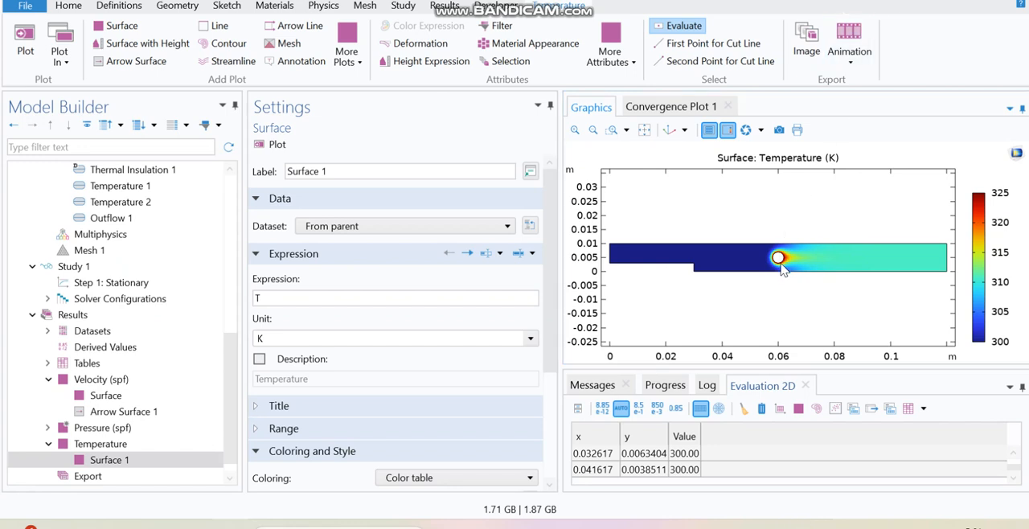
click(785, 260)
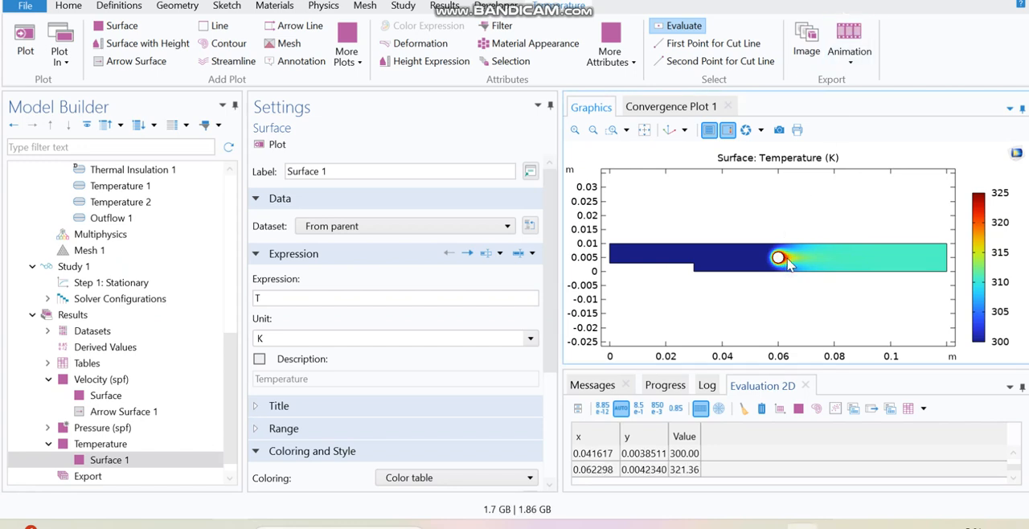
click(872, 260)
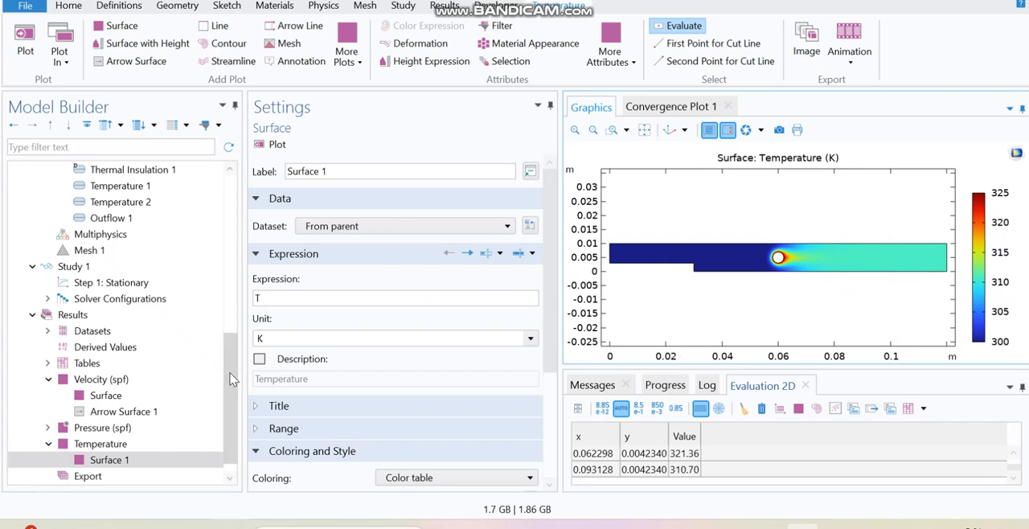
Add the Transport of Diluted Species and Chemistry physics interfaces to the component.
drag(230, 379, 233, 408)
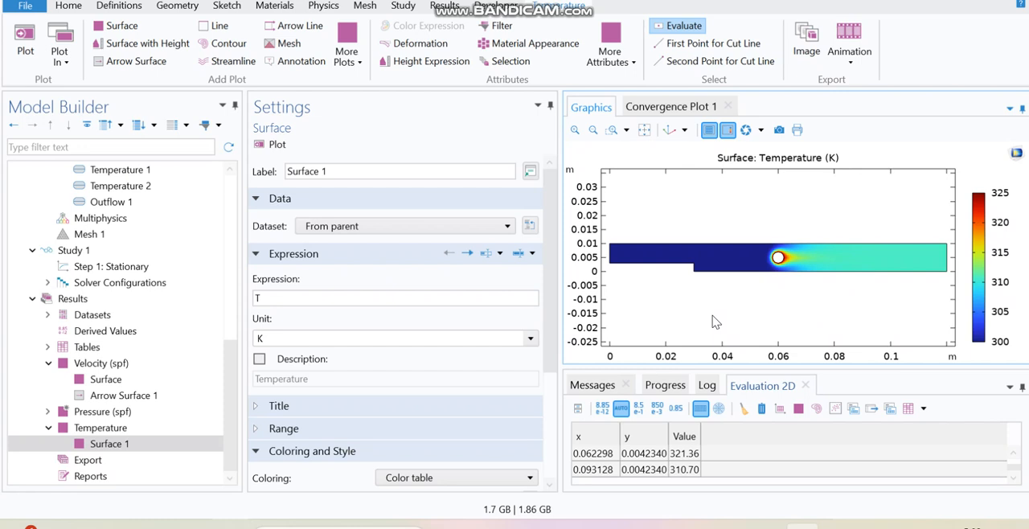
click(324, 6)
click(90, 48)
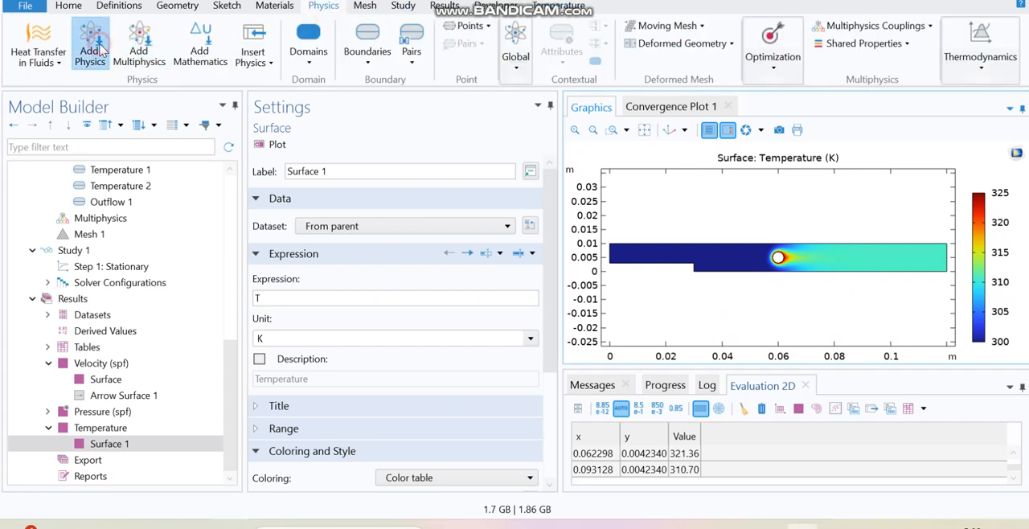
scroll(1014, 259, down, 2)
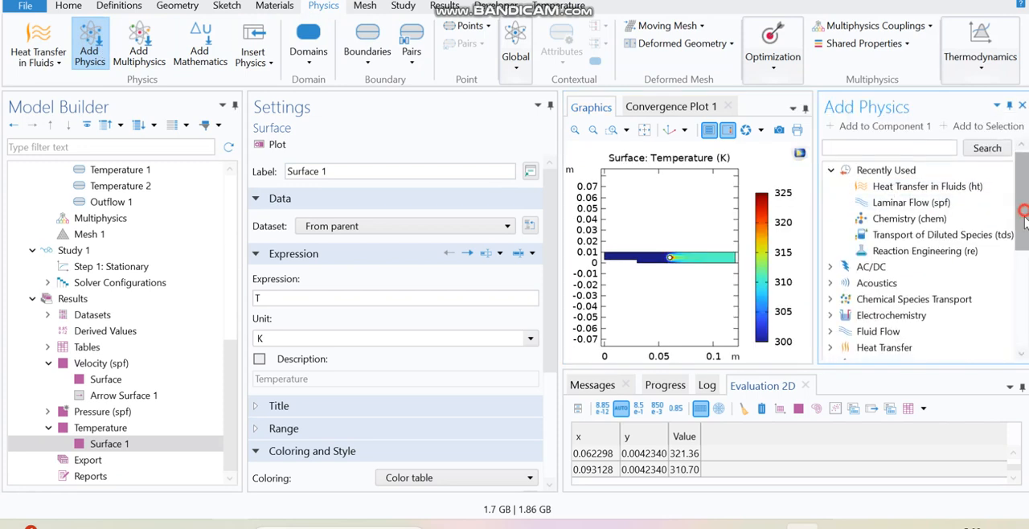
click(831, 200)
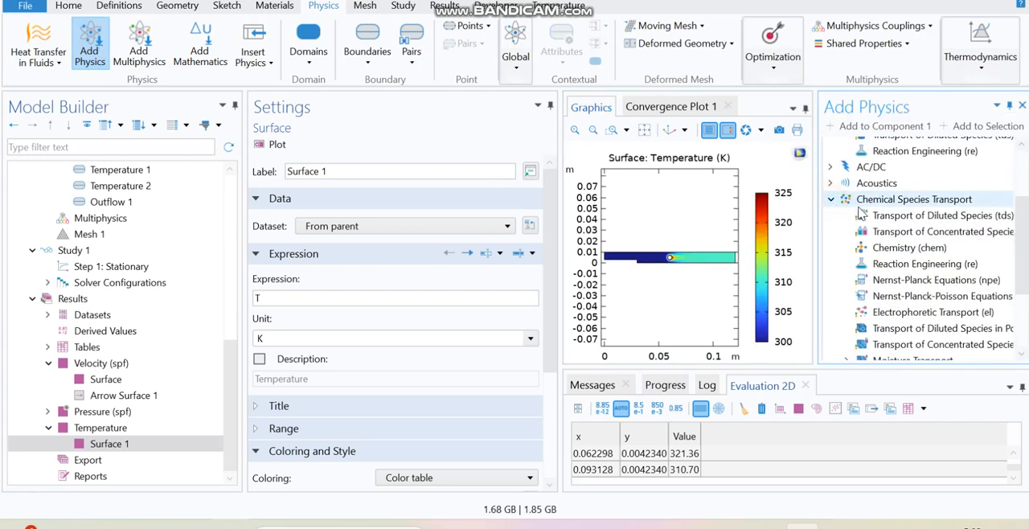
click(909, 217)
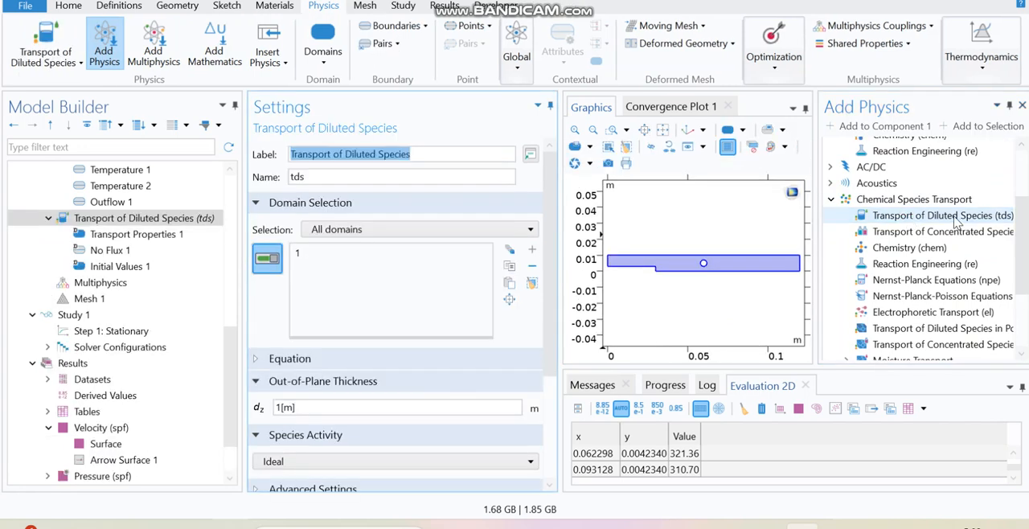
click(912, 252)
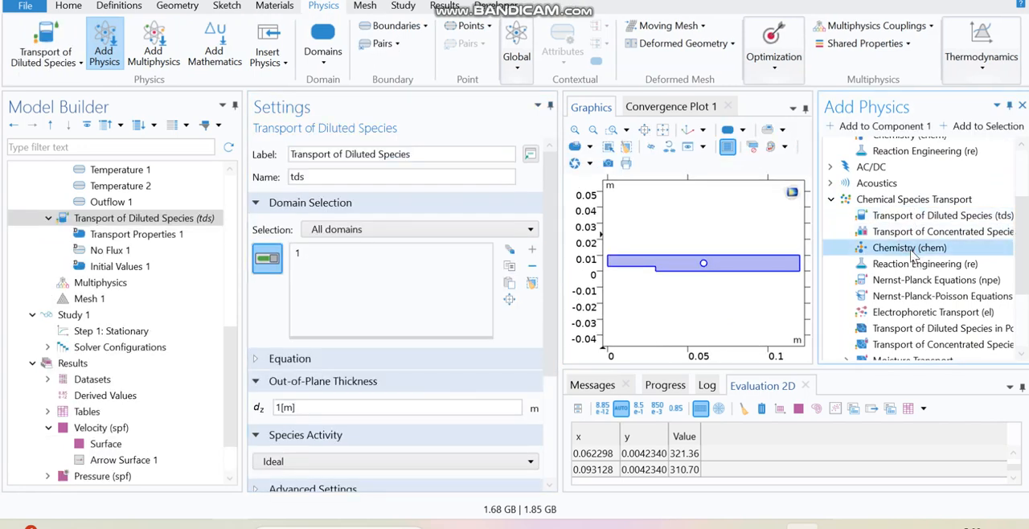
double_click(913, 250)
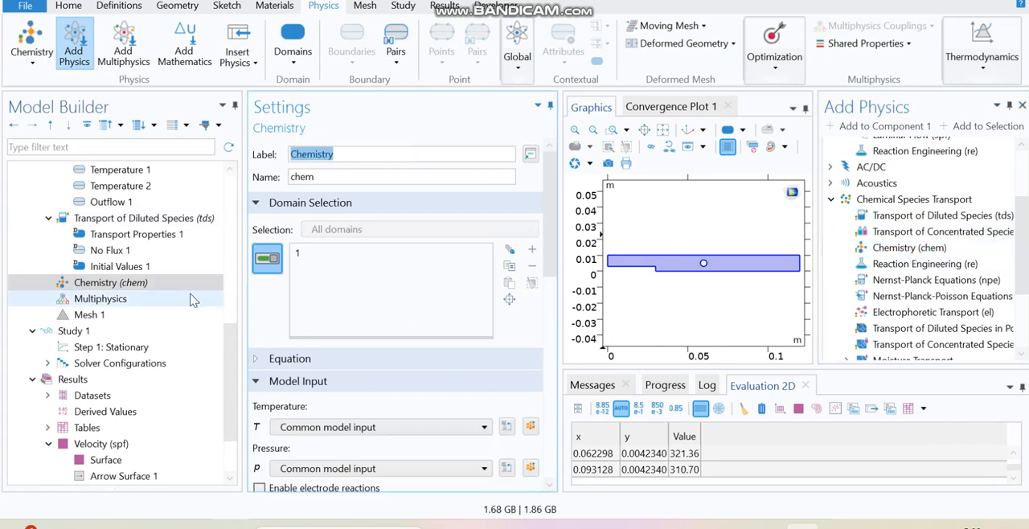
Review the Transport of Diluted Species settings, including its equation and transport mechanisms.
click(157, 219)
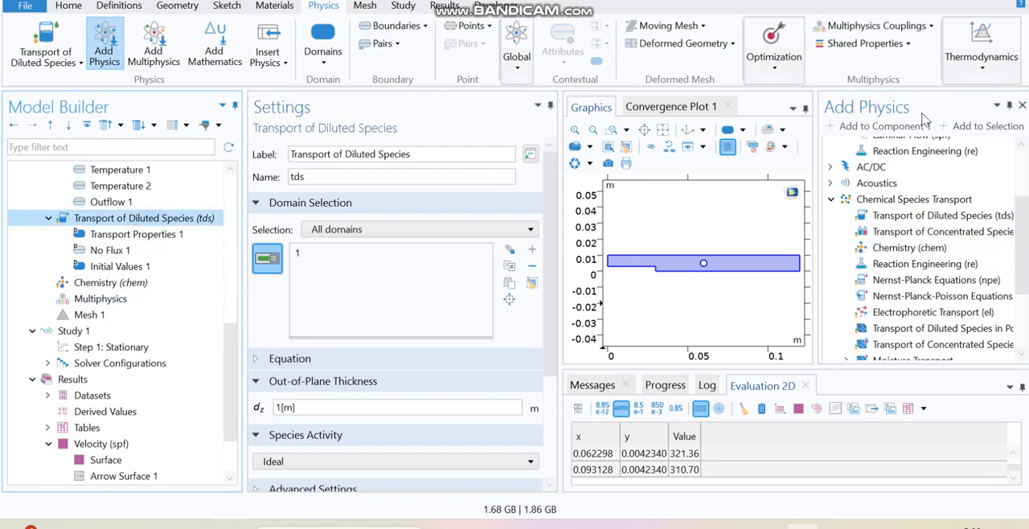
click(1022, 106)
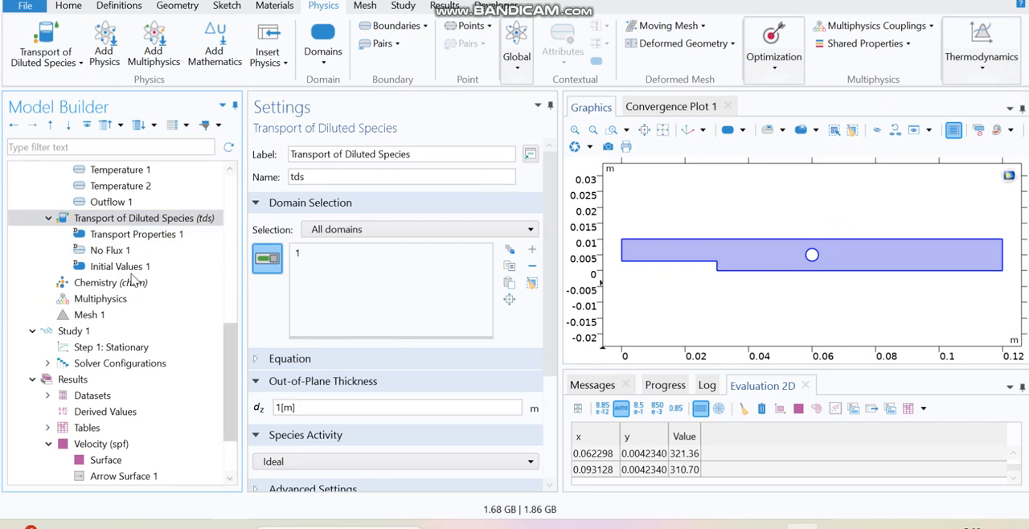
drag(549, 285, 533, 386)
click(308, 200)
click(274, 201)
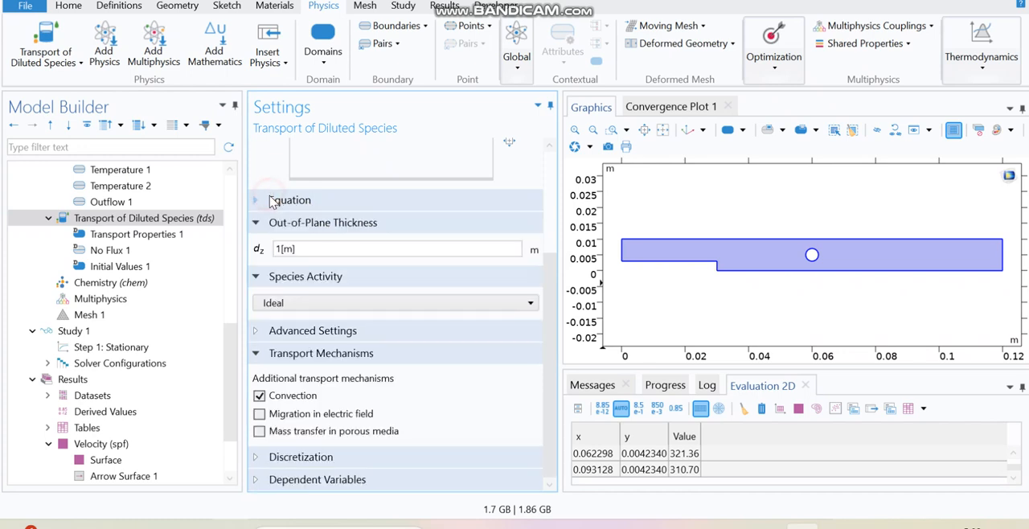
click(259, 200)
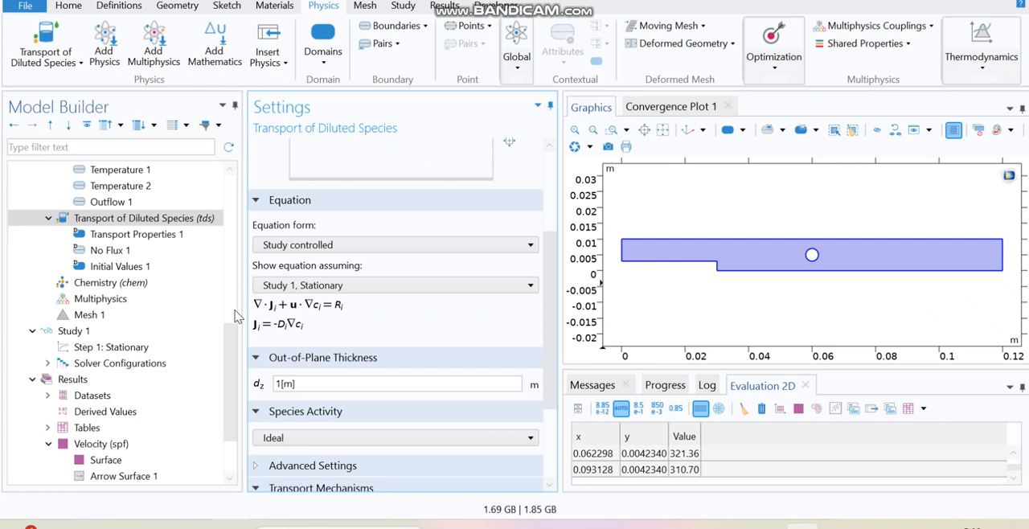
Set the Chemistry interface's mixture phase to Liquid.
click(153, 284)
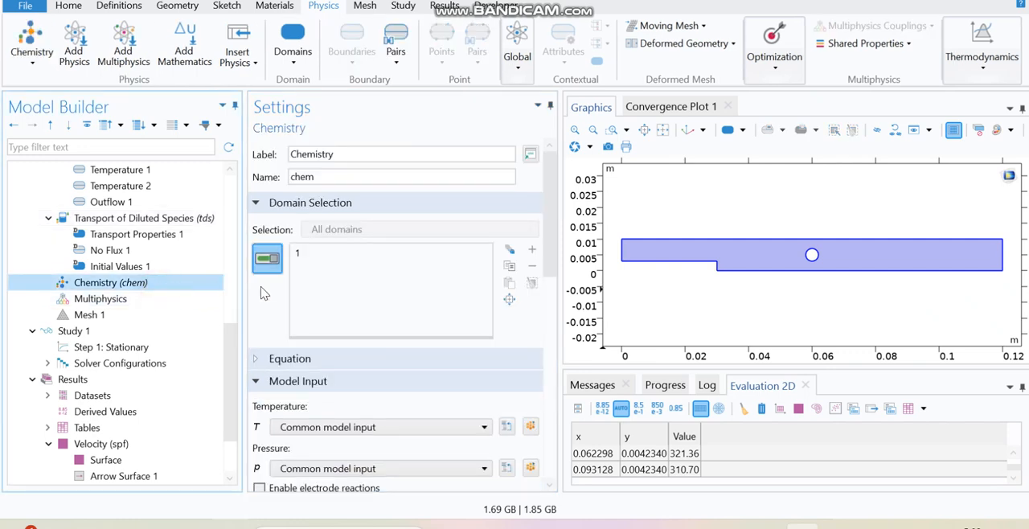
drag(545, 271, 546, 390)
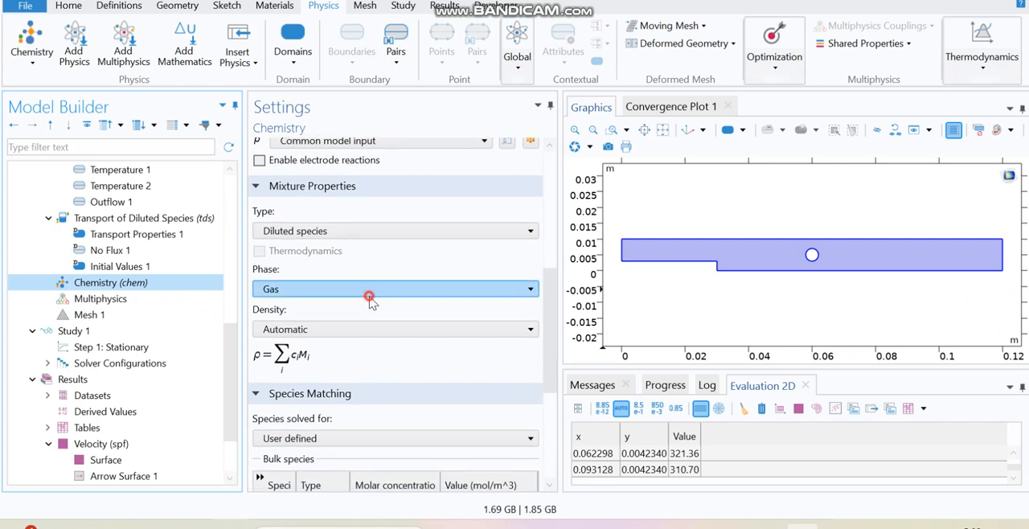
click(370, 291)
click(333, 325)
drag(546, 354, 544, 214)
Add a Reaction to the Chemistry interface with formula A => F and apply it.
right_click(155, 288)
click(245, 1)
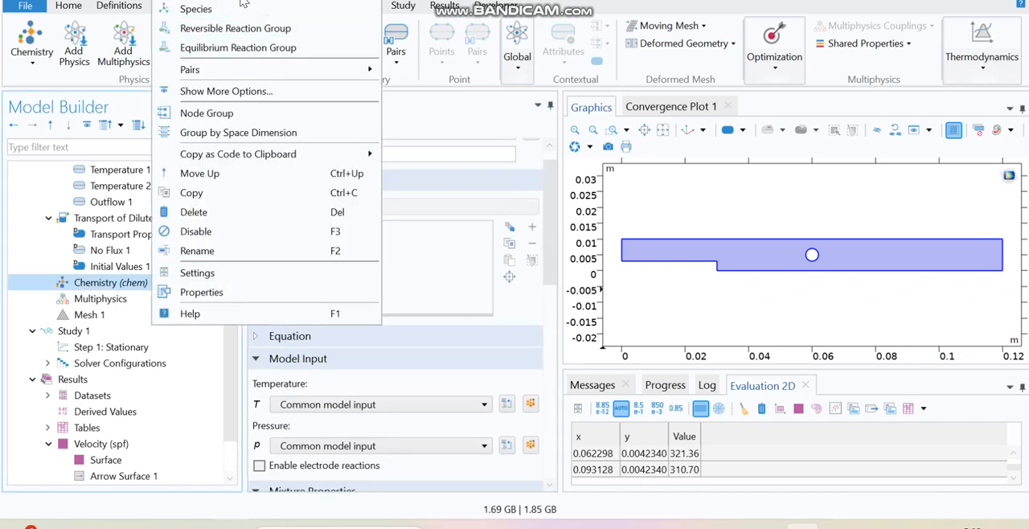
click(288, 425)
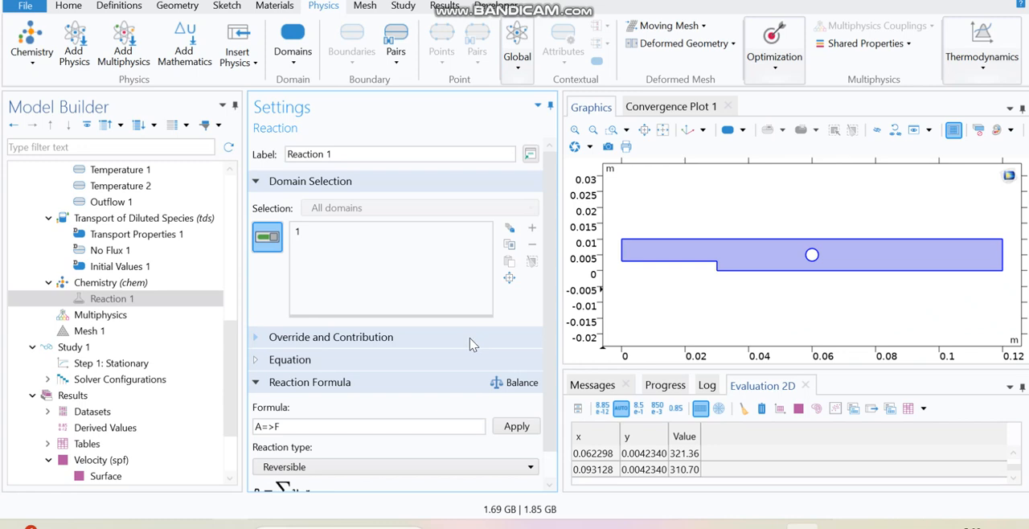
click(518, 427)
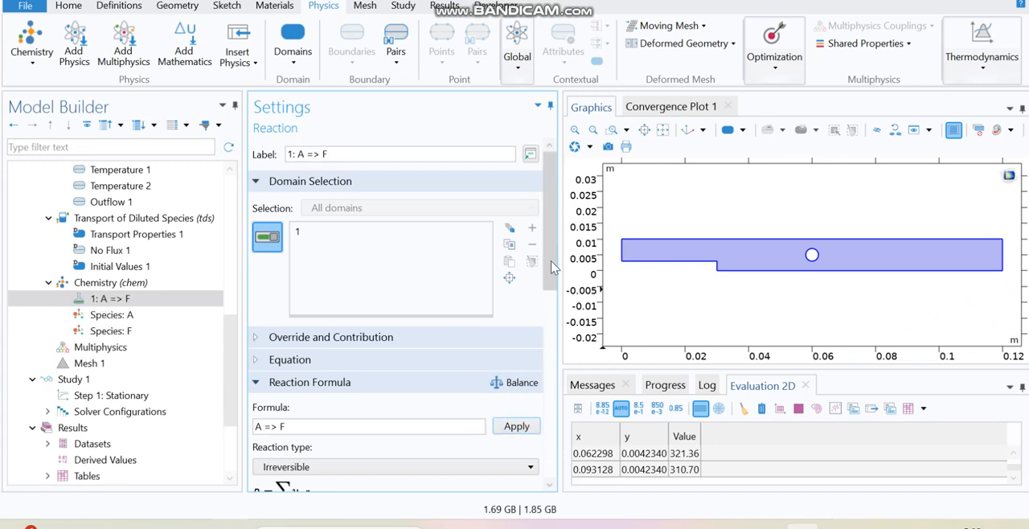
Review the reaction's species nodes and its rate settings.
click(127, 317)
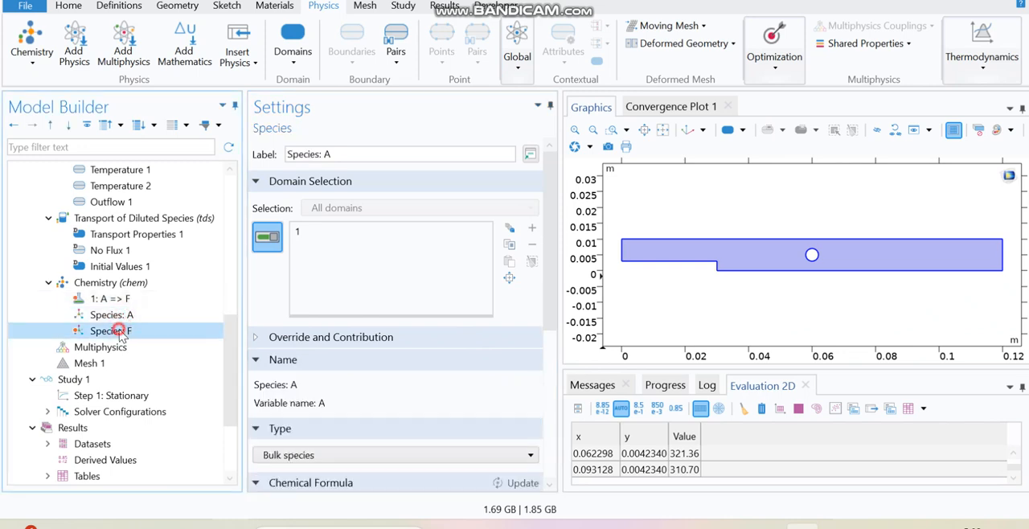
click(116, 331)
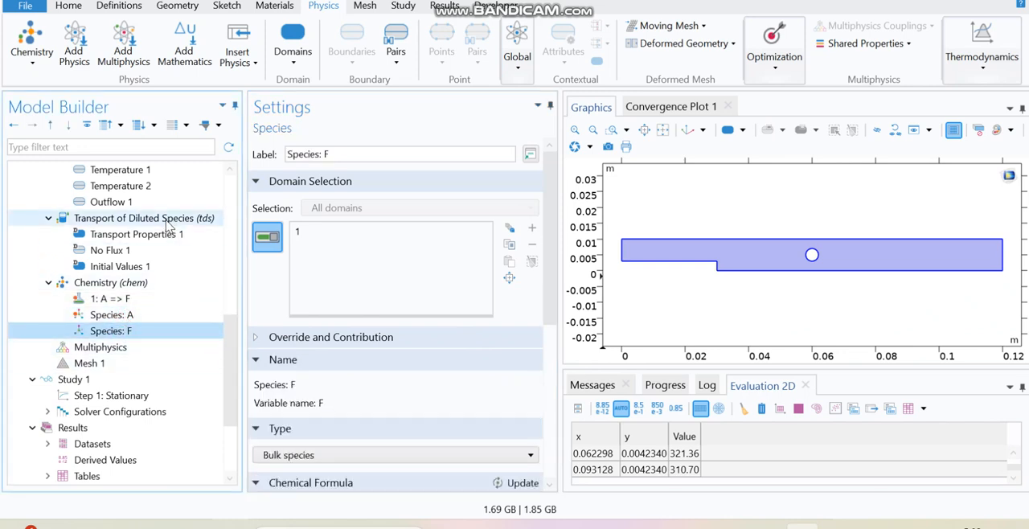
click(130, 302)
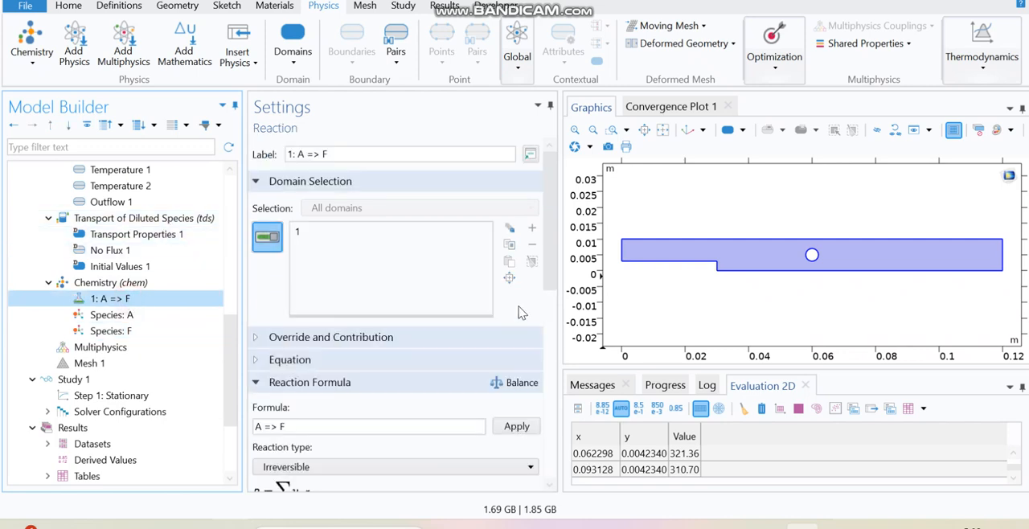
scroll(547, 313, down, 3)
scroll(547, 313, down, 3)
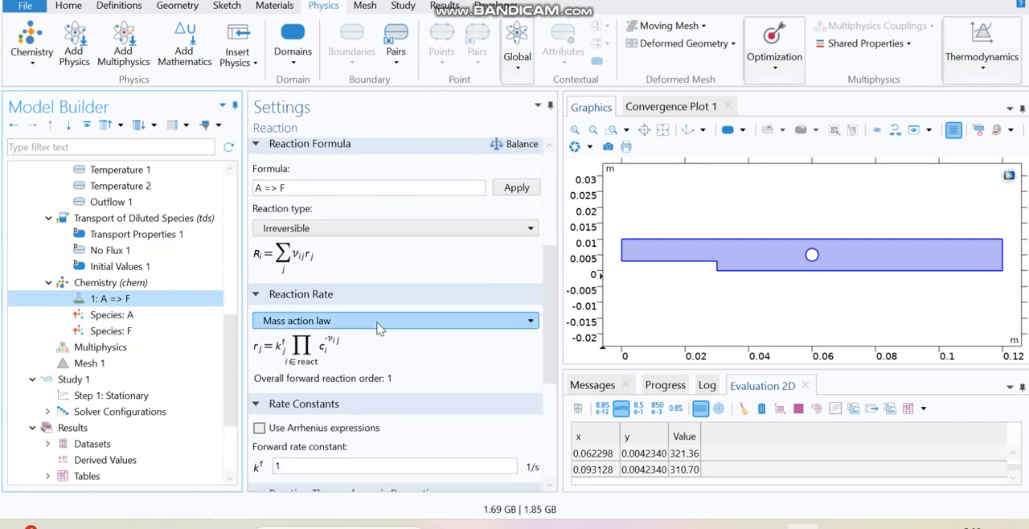
scroll(554, 354, down, 2)
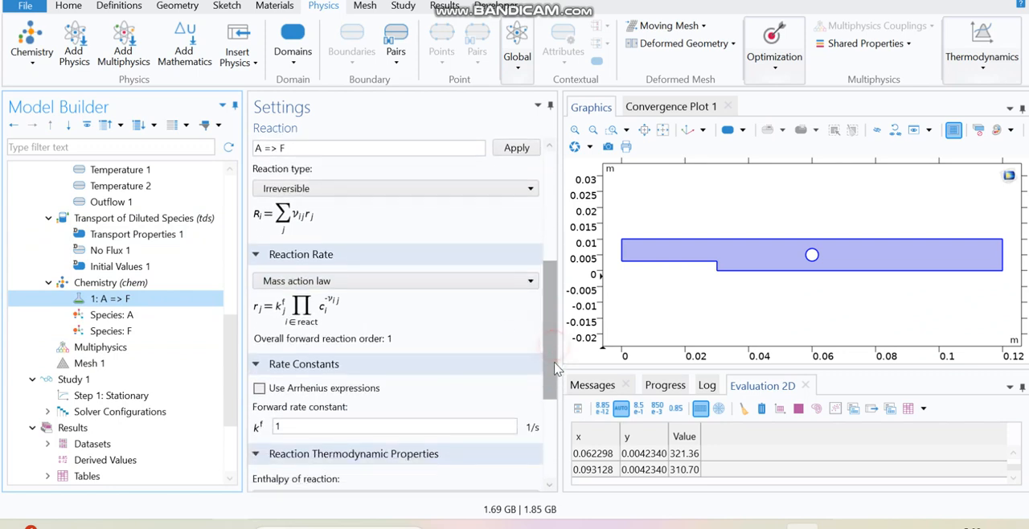
Keep the mass action law rate and enable Arrhenius expressions for the reaction's rate constants.
click(409, 246)
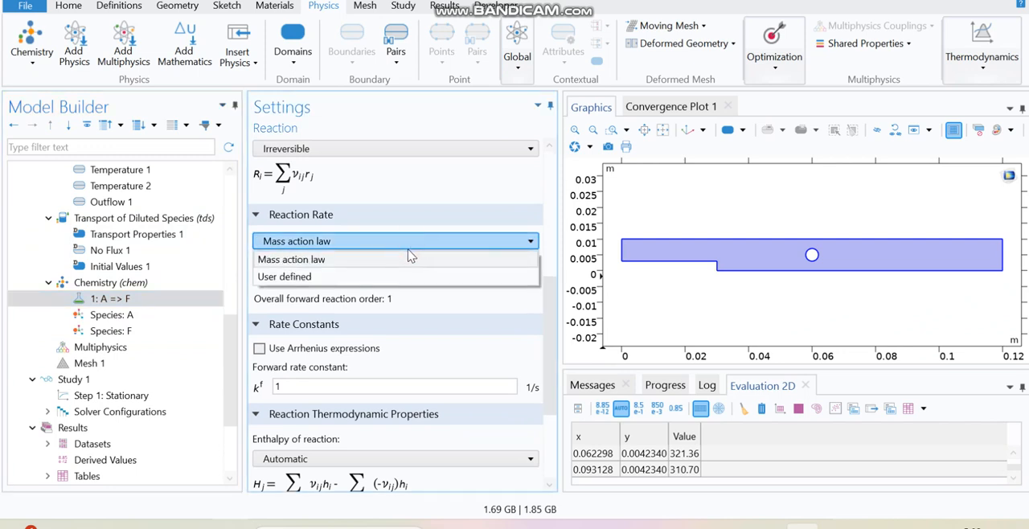
click(407, 250)
click(545, 340)
drag(544, 340, 536, 311)
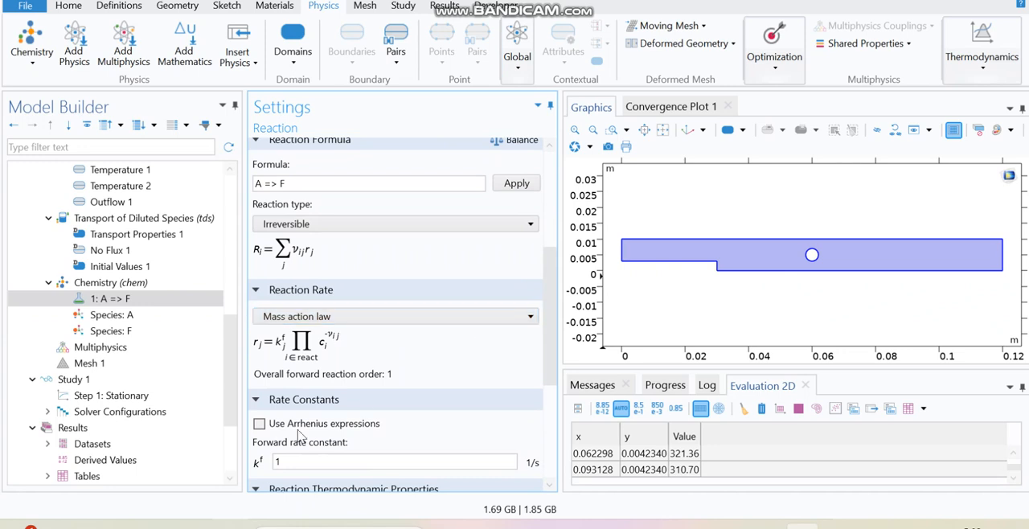
click(260, 424)
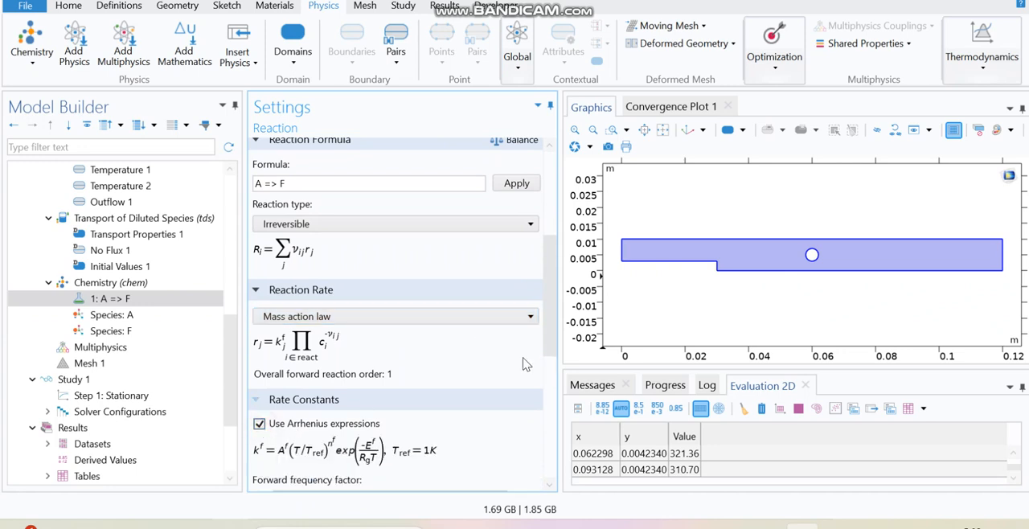
Set the forward frequency factor to A and the forward activation energy to E.
scroll(553, 337, down, 5)
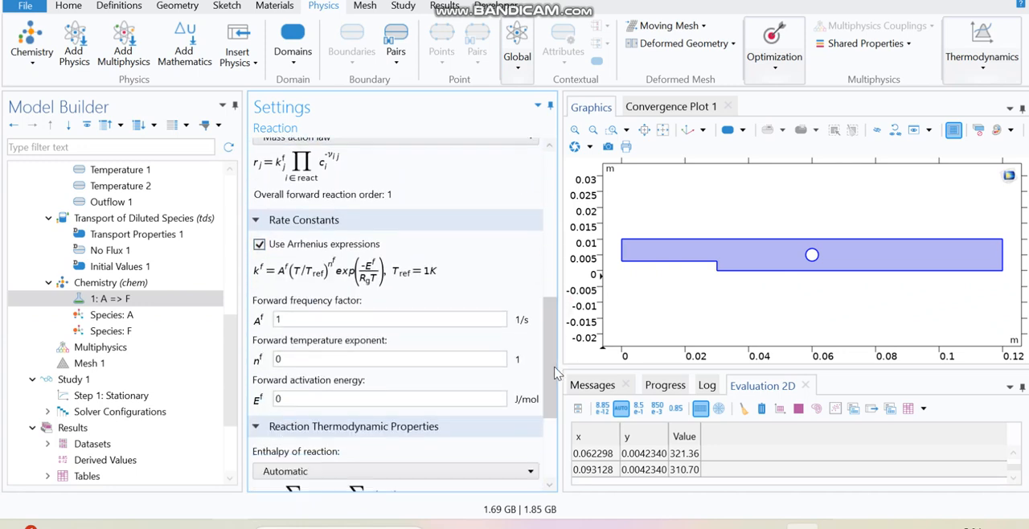
drag(281, 320, 261, 324)
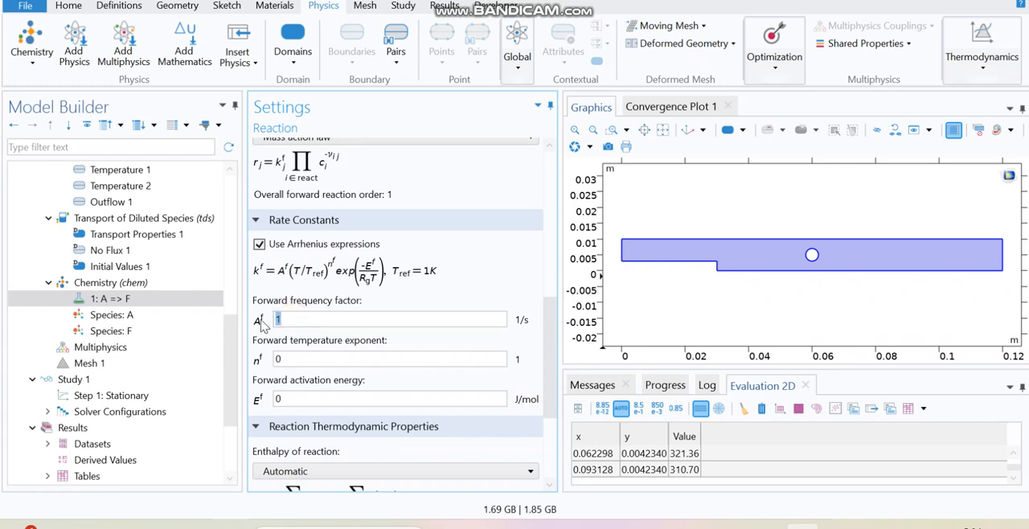
click(305, 359)
click(286, 398)
drag(286, 398, 258, 404)
Set Species A's molar mass to an Mn_ parameter expression.
click(172, 322)
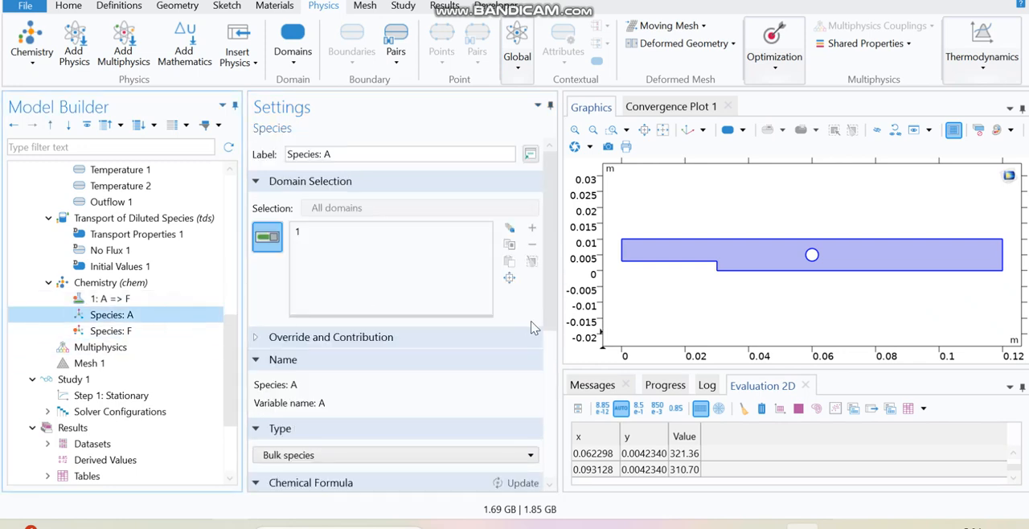
scroll(552, 297, down, 4)
click(332, 330)
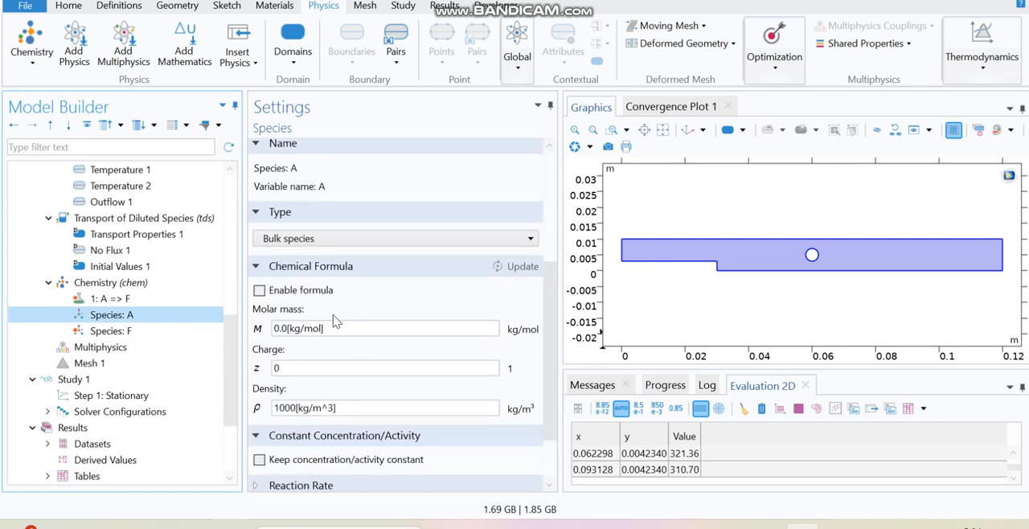
drag(332, 329, 248, 330)
text(Mn_A)
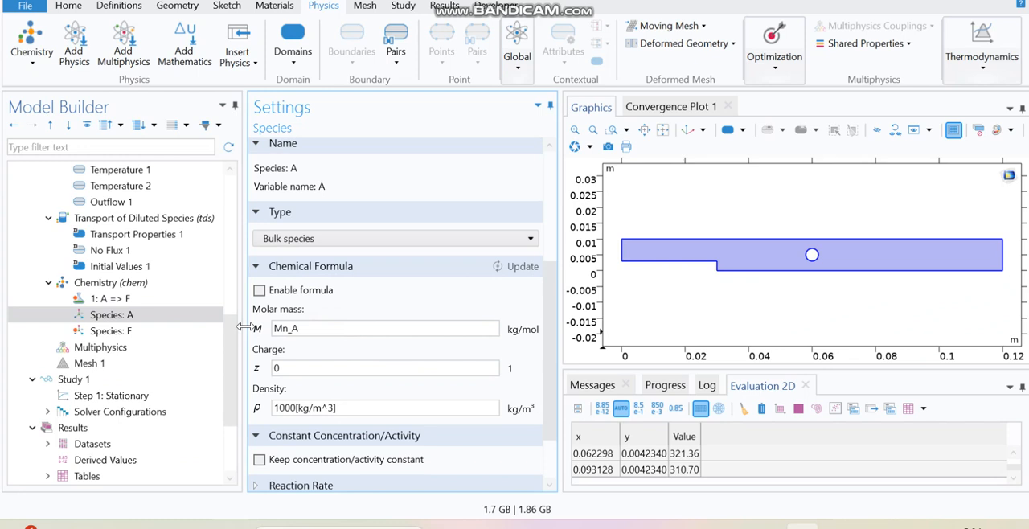
click(368, 311)
Enable the chemical formula F for Species F and set its molar mass to Mn_F.
click(155, 331)
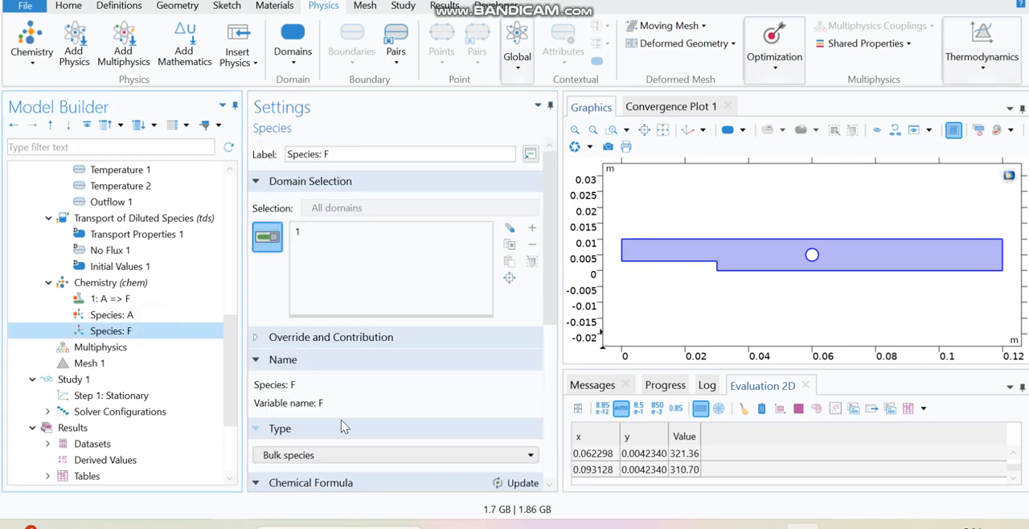
scroll(386, 382, down, 4)
drag(356, 335, 272, 333)
click(351, 254)
drag(351, 254, 272, 254)
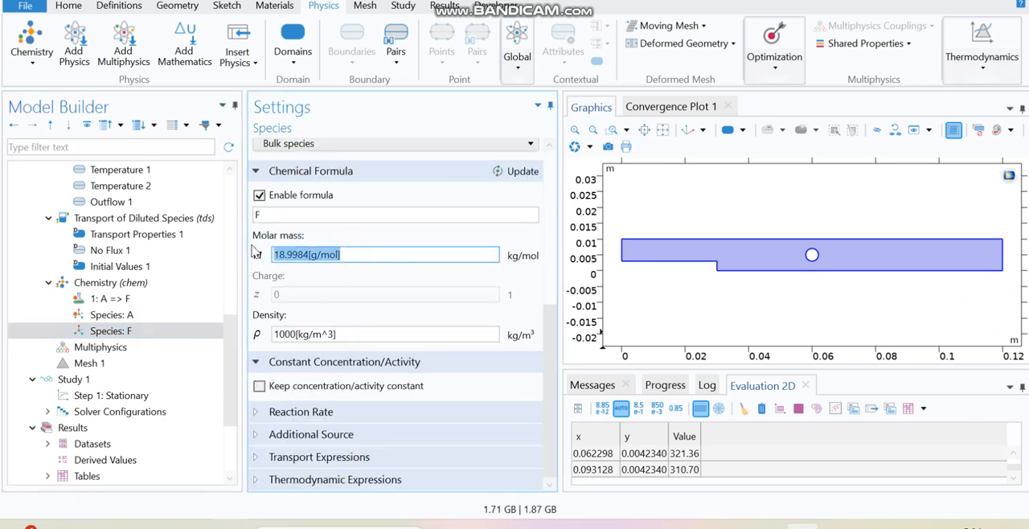
text(Mn_F)
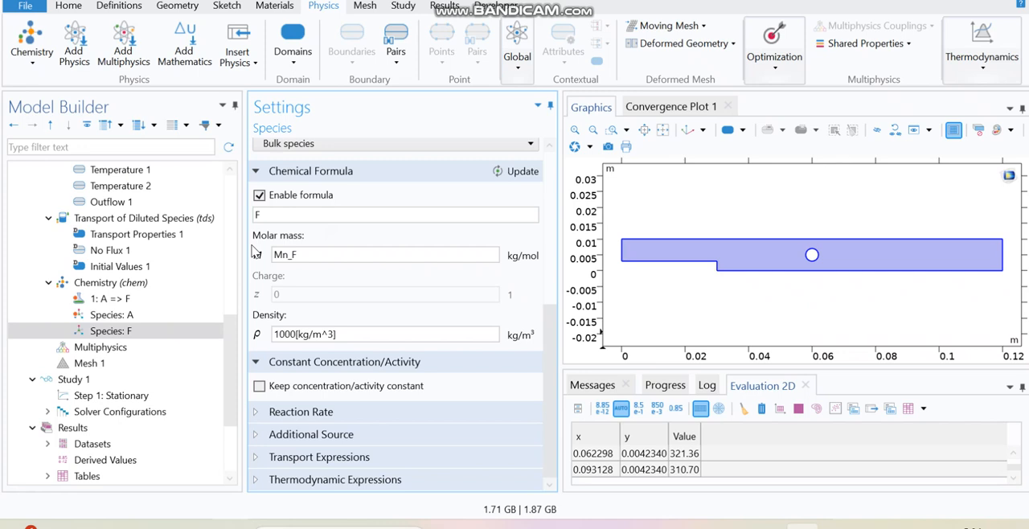
Review the Chemistry and Transport of Diluted Species settings.
click(147, 291)
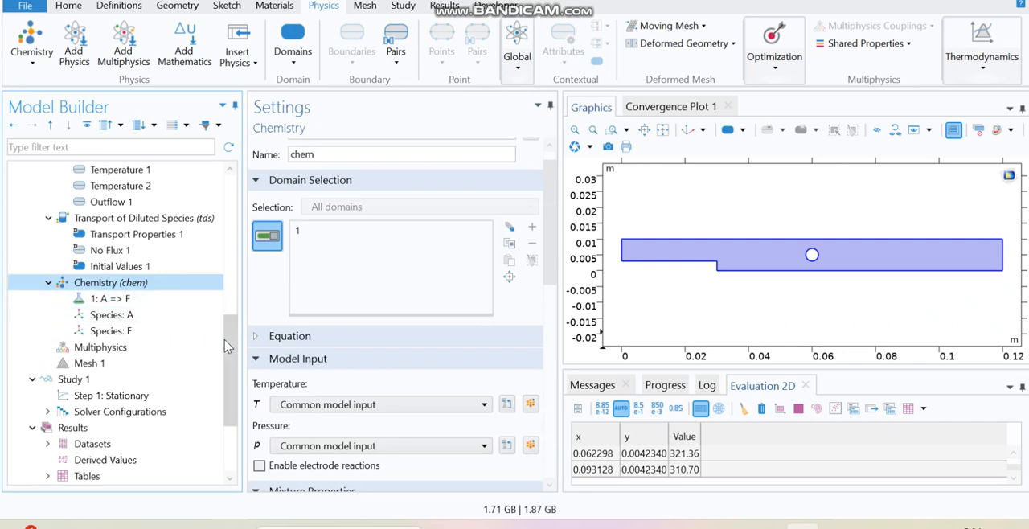
click(161, 221)
drag(553, 294, 550, 370)
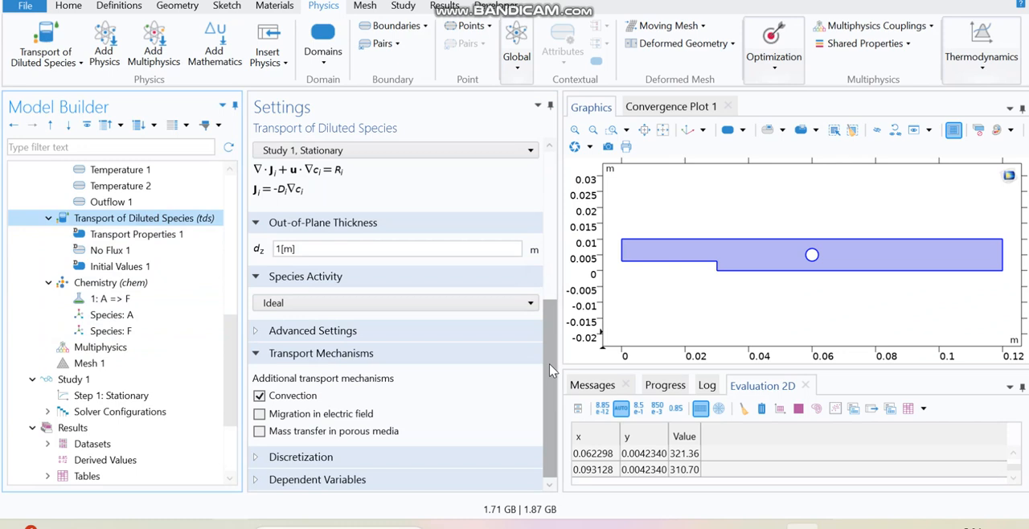
Examine the dependent variable settings of Transport of Diluted Species, including the concentration name.
click(417, 481)
drag(548, 376, 549, 438)
click(390, 399)
double_click(390, 400)
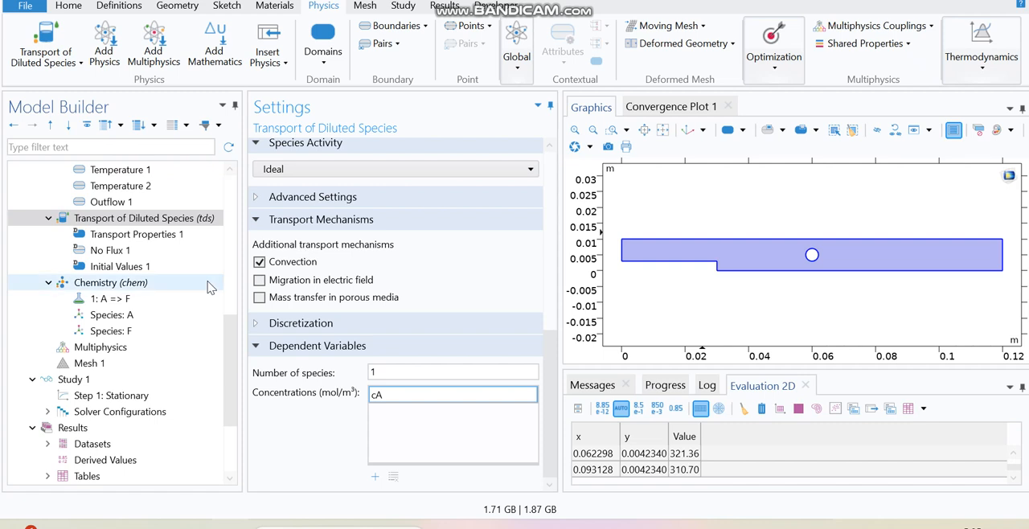
scroll(237, 353, up, 2)
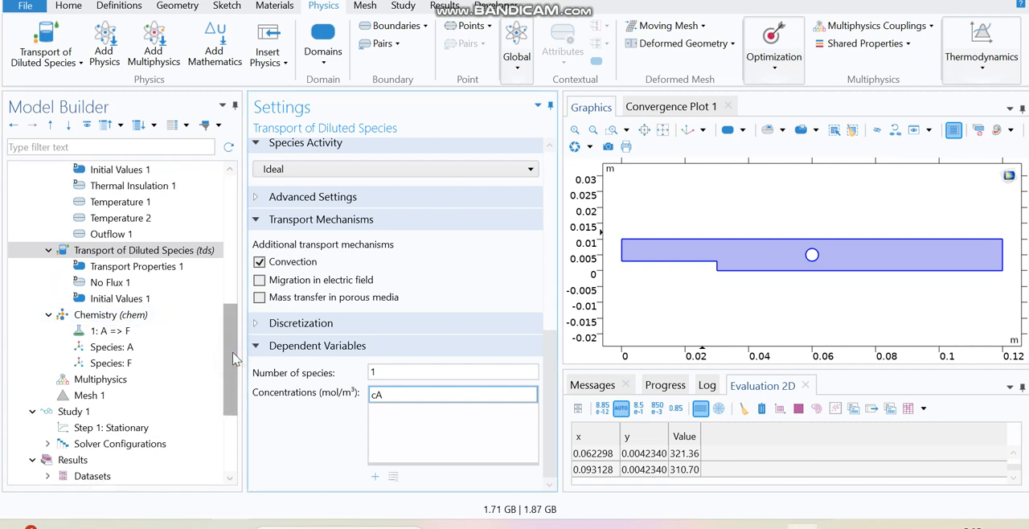
scroll(236, 336, down, 2)
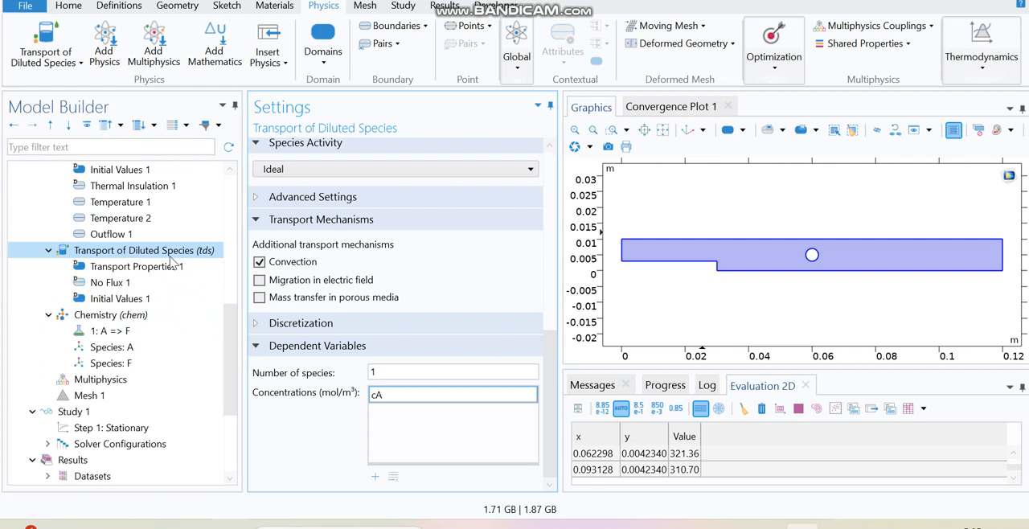
click(170, 255)
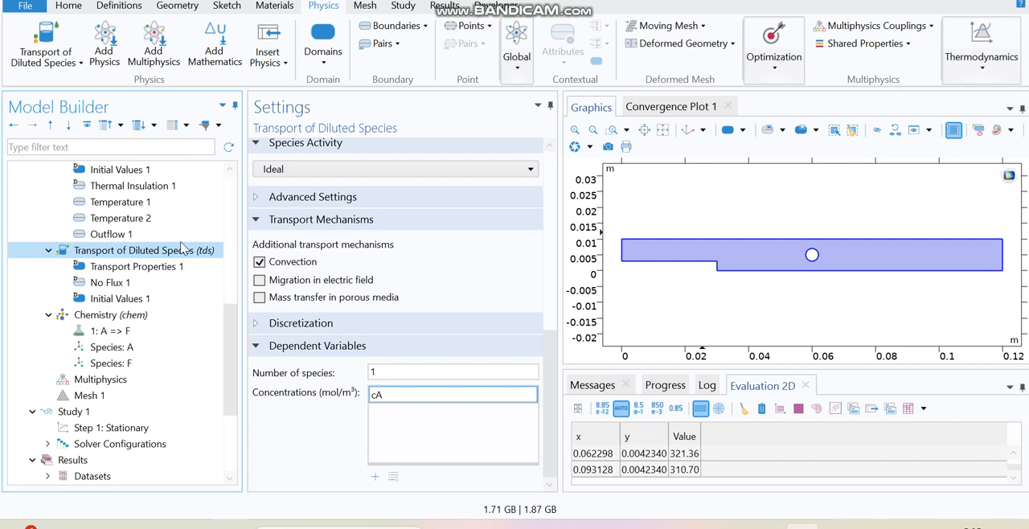
Add a Reactions node to Transport of Diluted Species on domain 1, using the reaction rate for species A (chem).
click(327, 61)
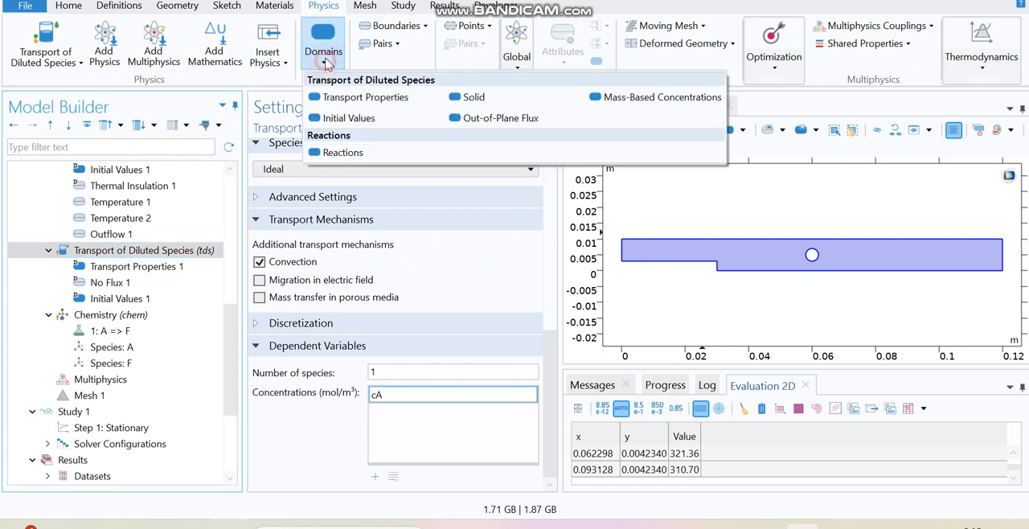
click(364, 156)
click(182, 330)
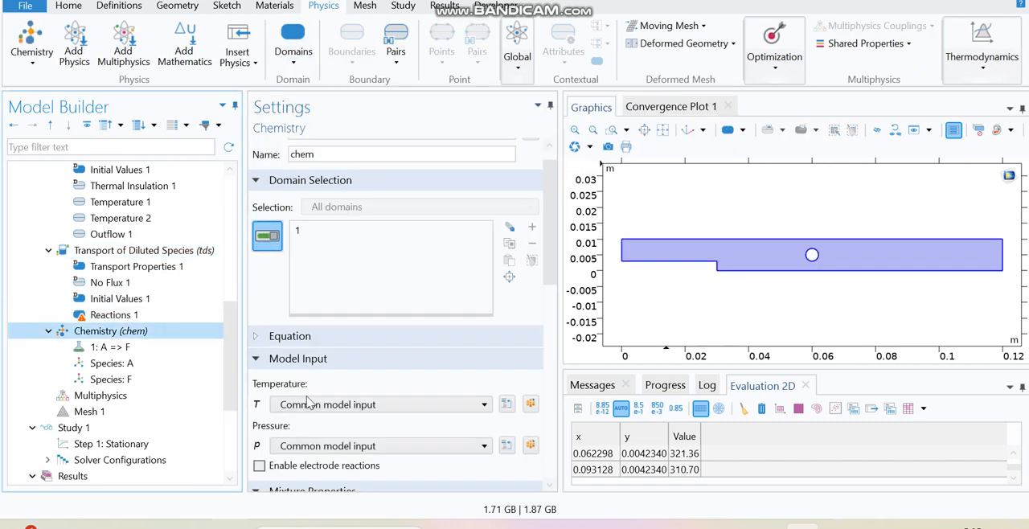
scroll(548, 296, down, 1)
click(157, 318)
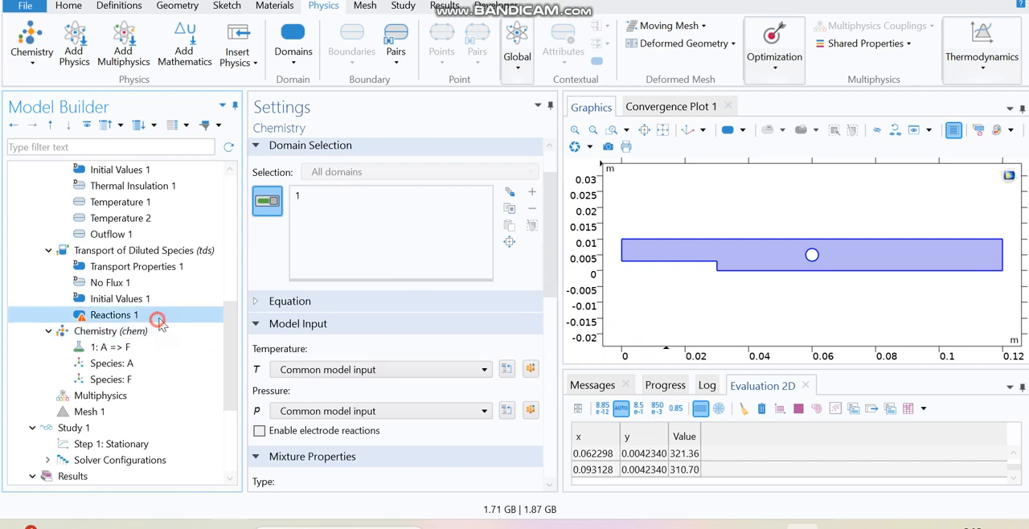
click(342, 408)
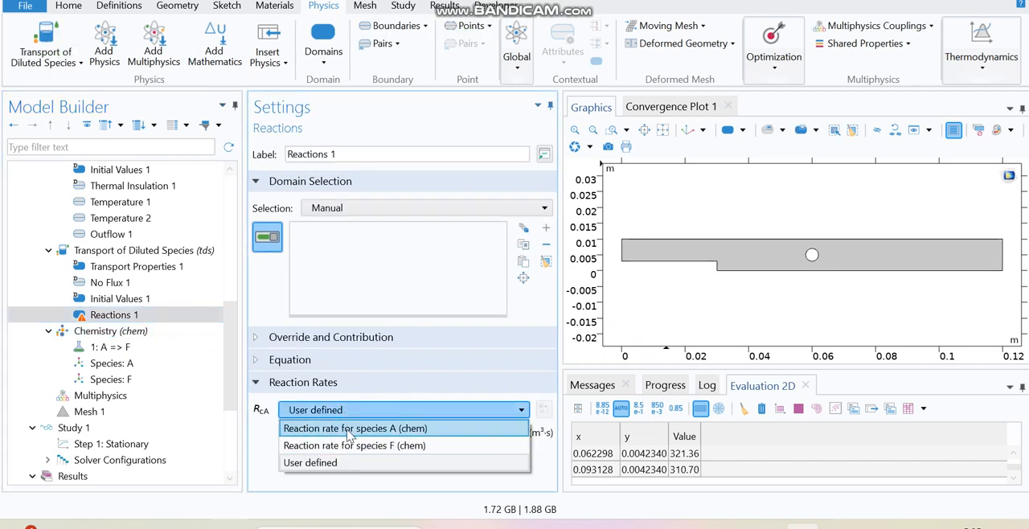
click(348, 432)
click(172, 315)
click(721, 267)
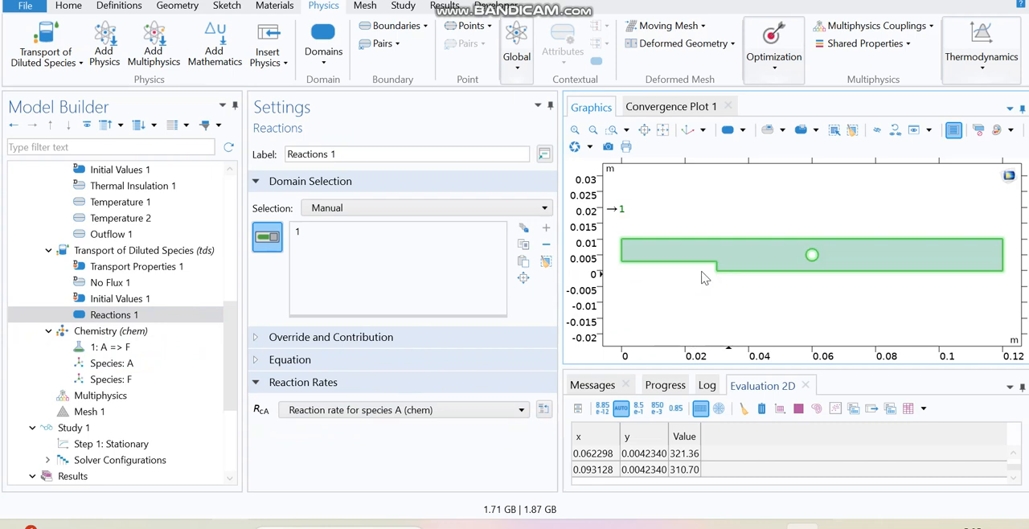
Add an Inflow boundary condition to Transport of Diluted Species and enter c_inlet as its concentration.
right_click(157, 254)
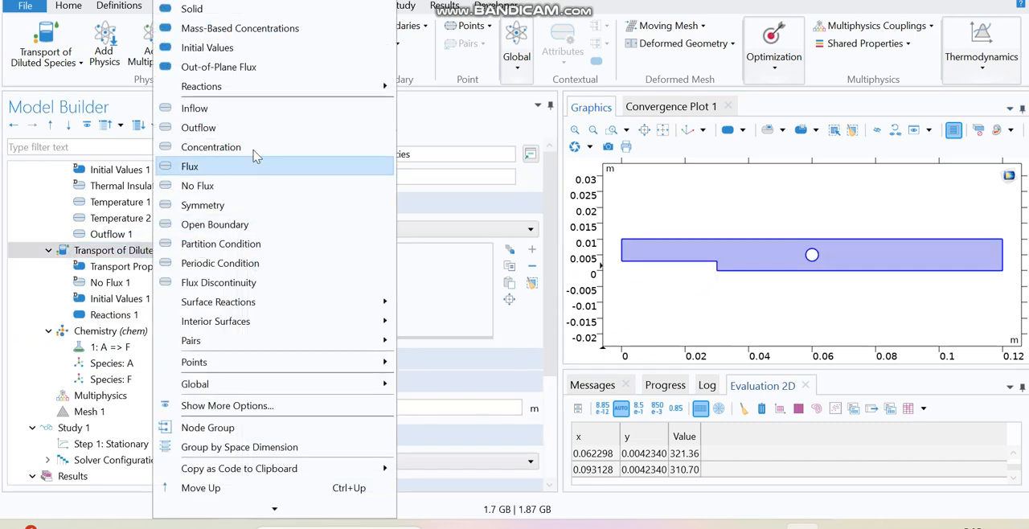
click(260, 110)
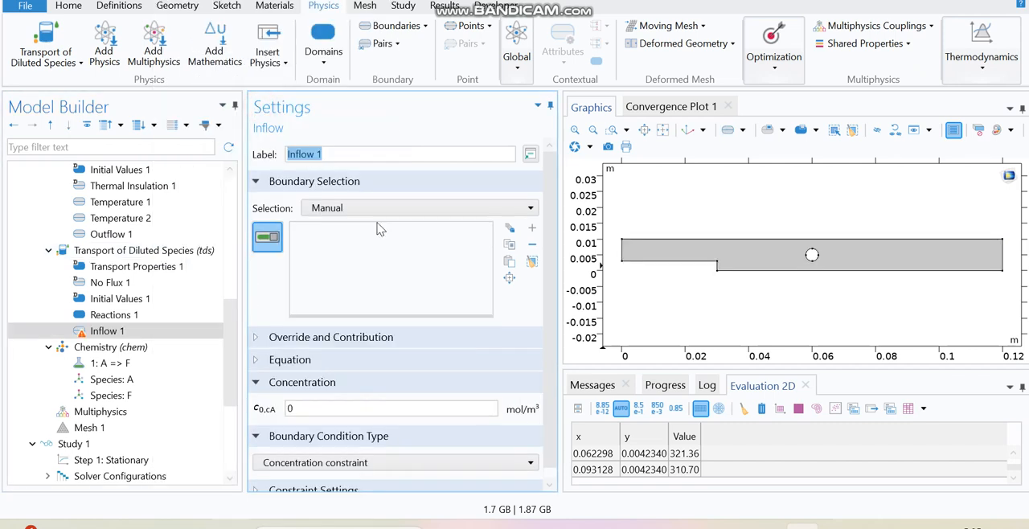
drag(296, 408, 283, 414)
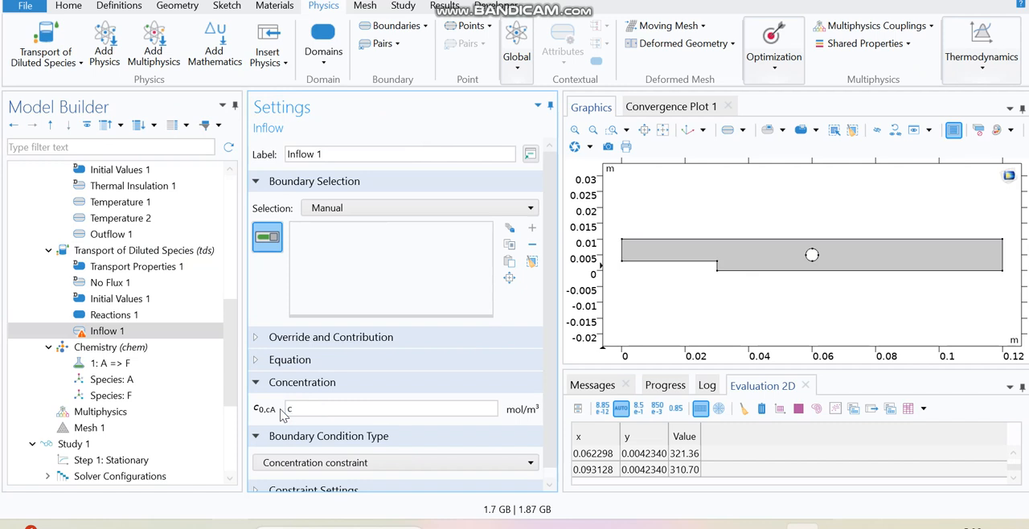
click(422, 386)
click(385, 388)
click(349, 409)
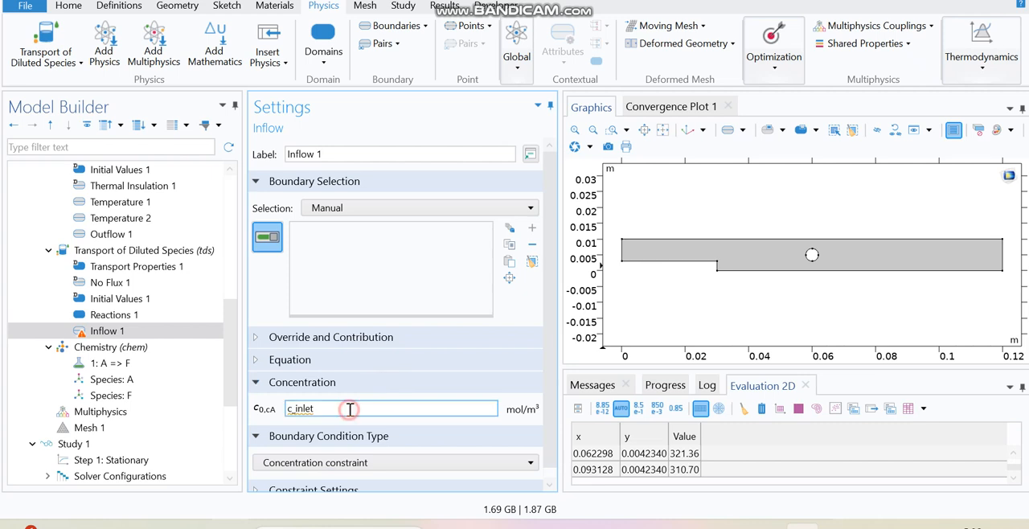
Check the inlet concentration parameter name in Parameters 1.
drag(232, 360, 225, 217)
click(127, 204)
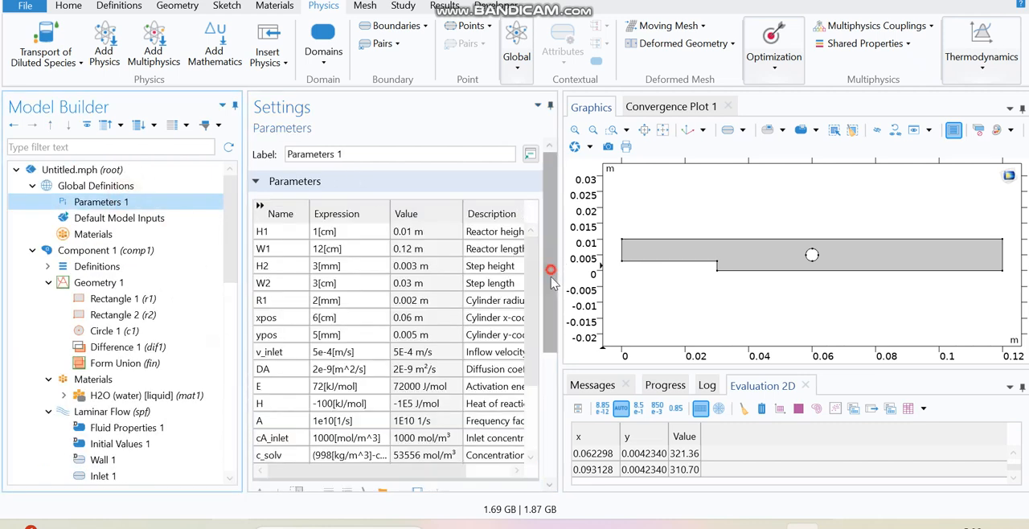
scroll(321, 346, down, 3)
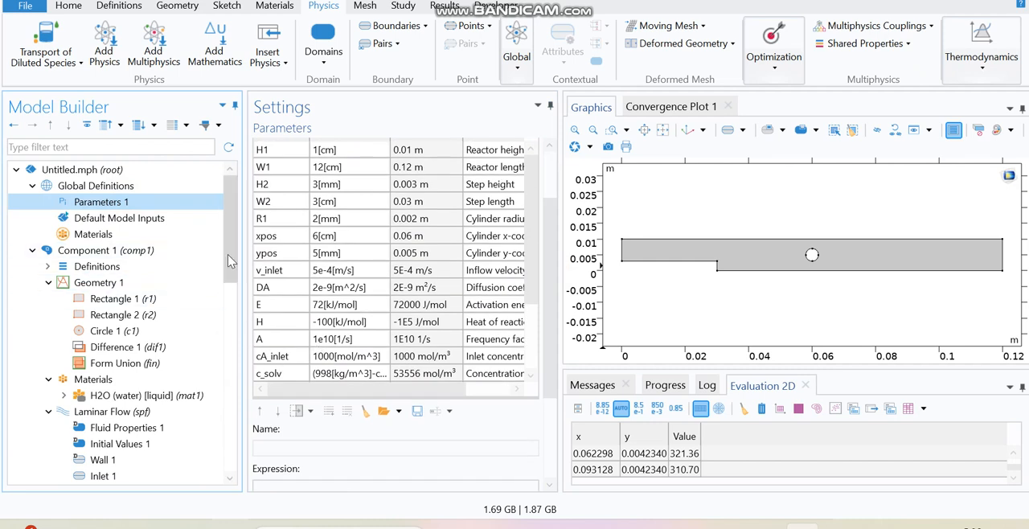
scroll(219, 370, down, 7)
scroll(219, 377, down, 1)
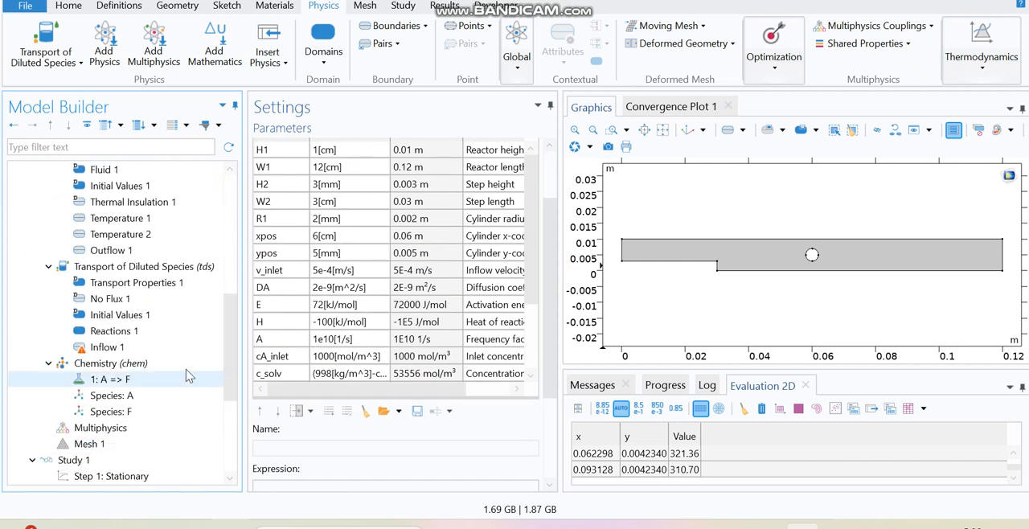
Correct the Inflow concentration to cA_inlet and assign the inflow to boundary 1 at the channel inlet.
click(132, 330)
click(135, 346)
click(292, 410)
text(A)
click(359, 384)
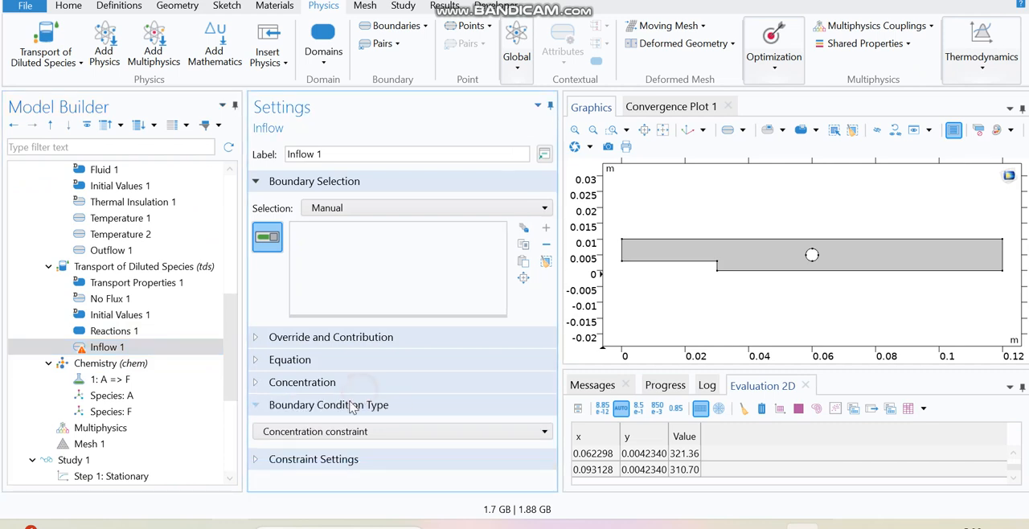
click(323, 382)
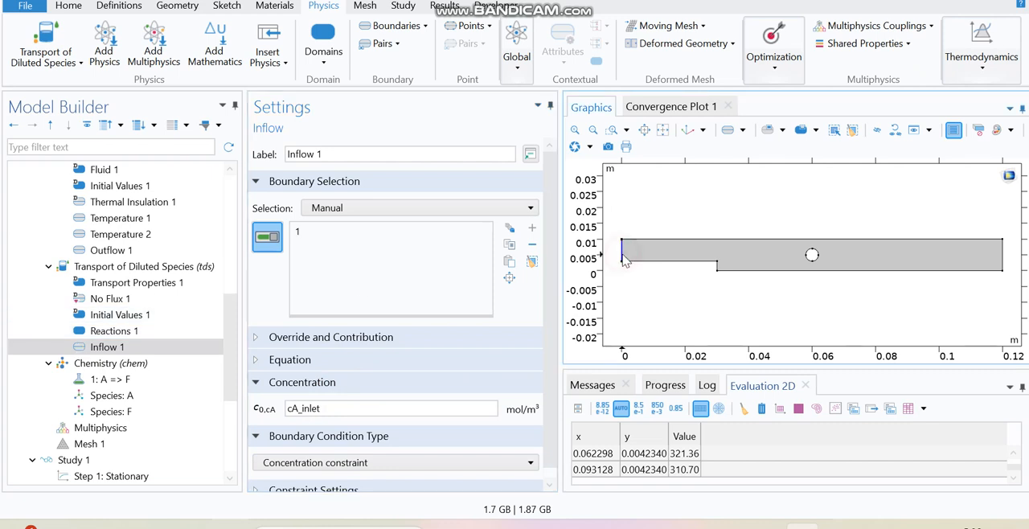
Add an Outflow boundary condition on boundary 6 at the channel outlet.
right_click(95, 272)
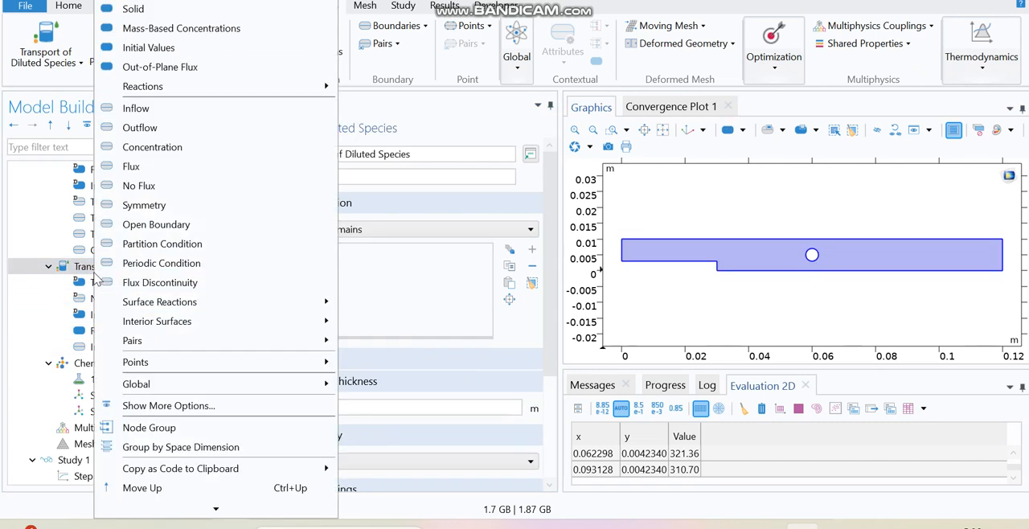
click(196, 130)
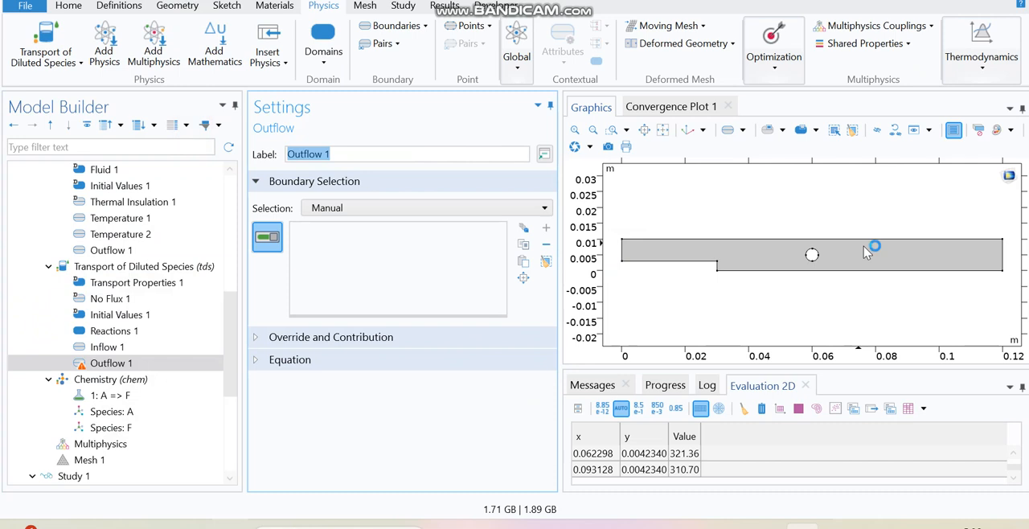
click(1004, 259)
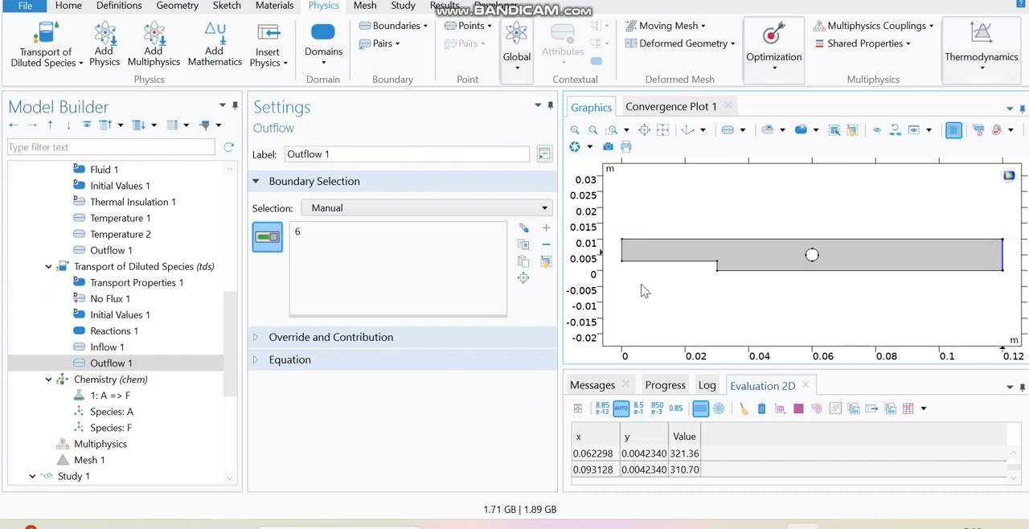
Create a new 2D plot group labelled Concentration.
drag(237, 346, 228, 388)
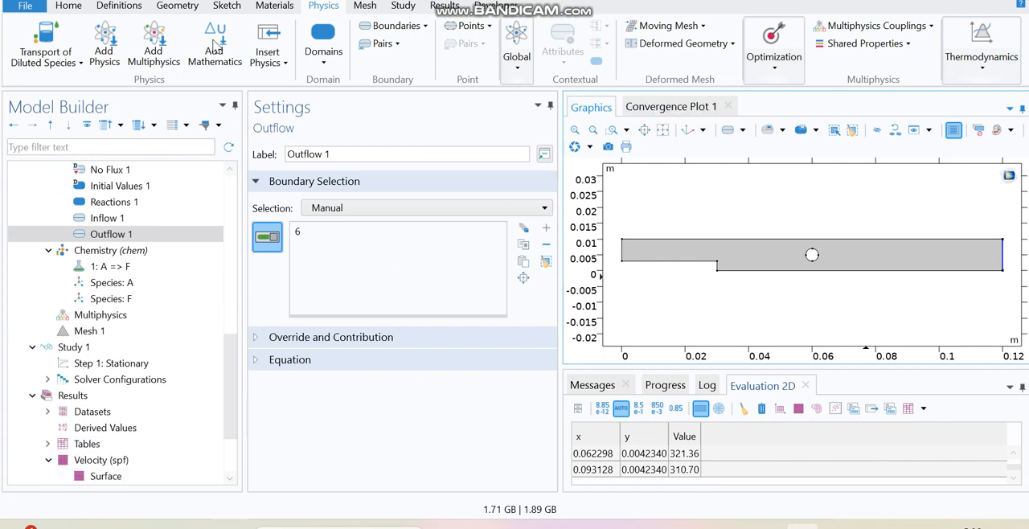
click(68, 5)
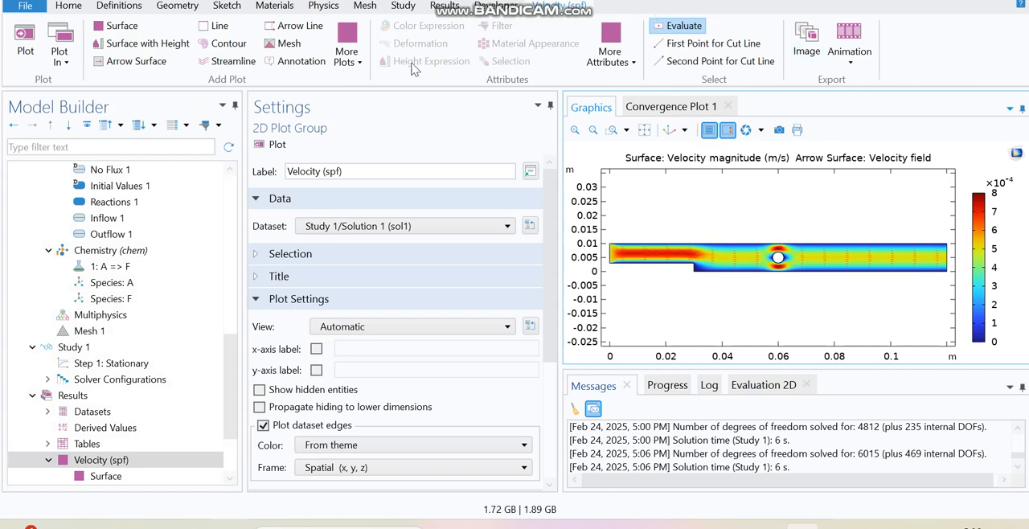
click(447, 13)
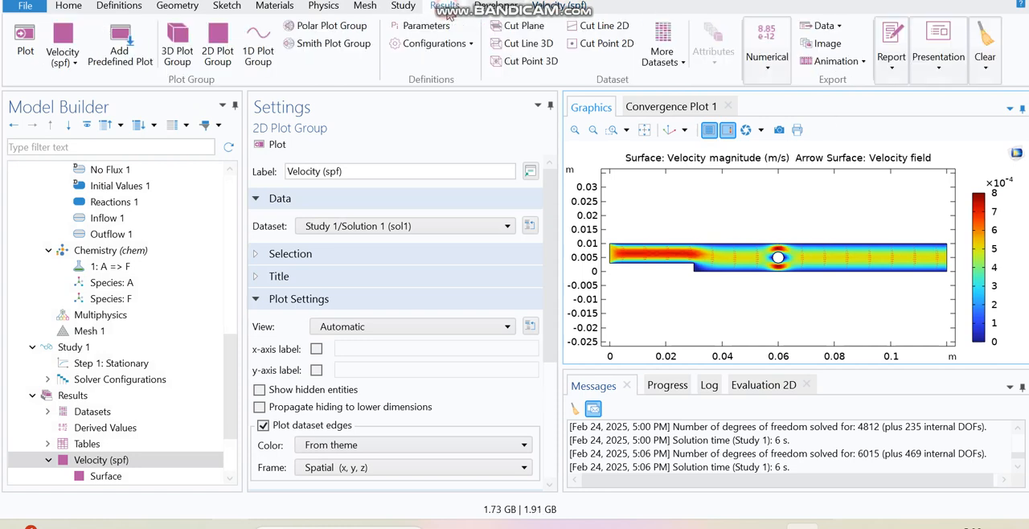
click(217, 45)
text(Concentration)
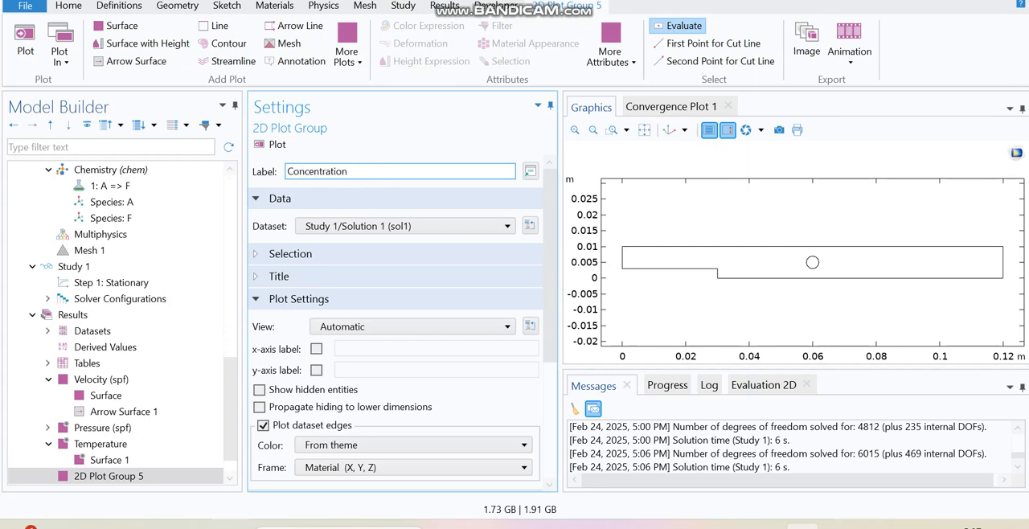
Add a Surface plot of cA to the Concentration plot group and plot it.
scroll(232, 418, down, 1)
click(163, 450)
right_click(159, 447)
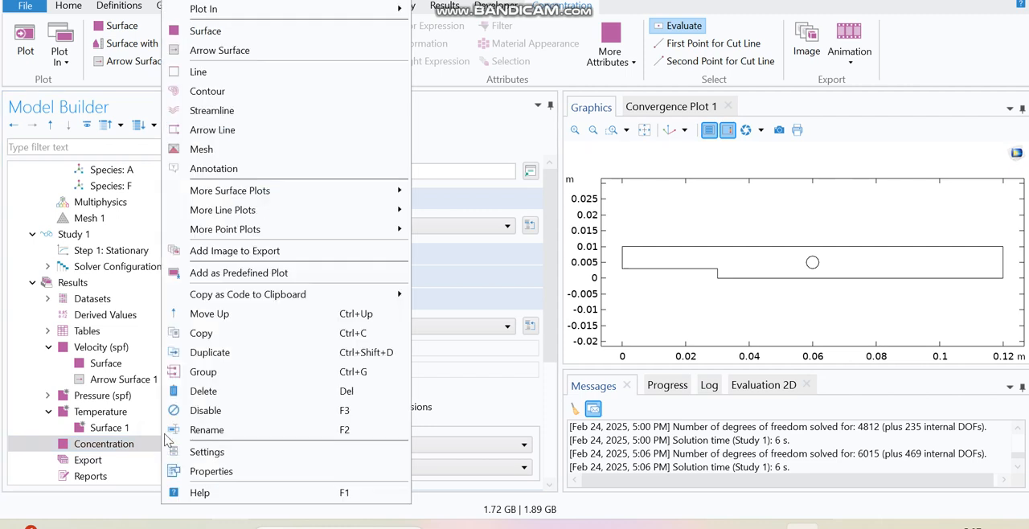
click(203, 30)
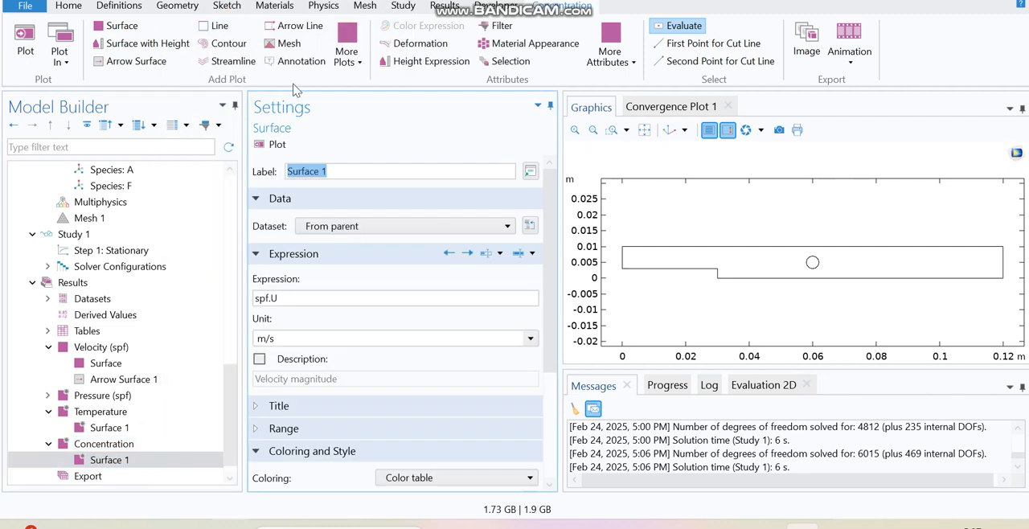
triple_click(310, 298)
text(cA)
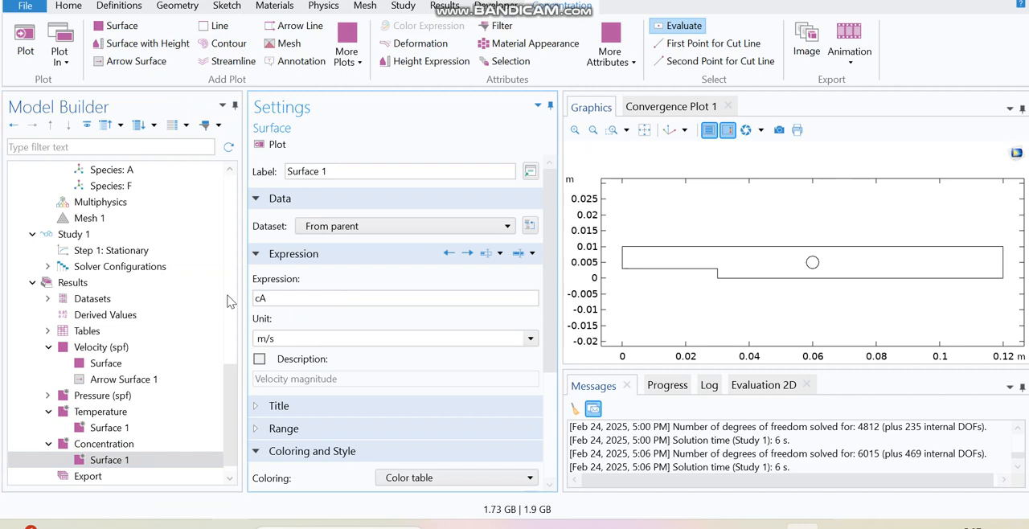
click(276, 145)
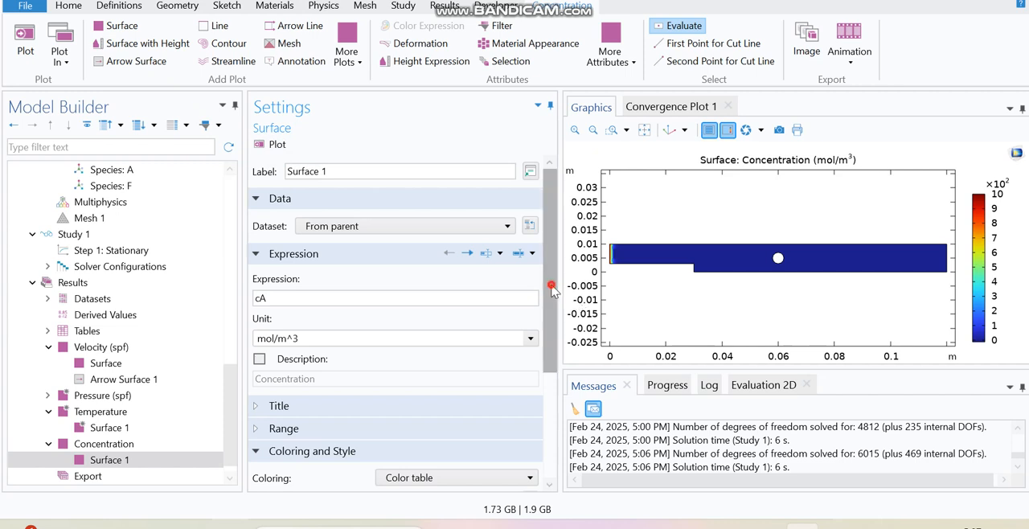
Set the Transport Properties velocity field to Velocity field (spf) and compute the study.
scroll(553, 325, down, 2)
drag(553, 319, 552, 336)
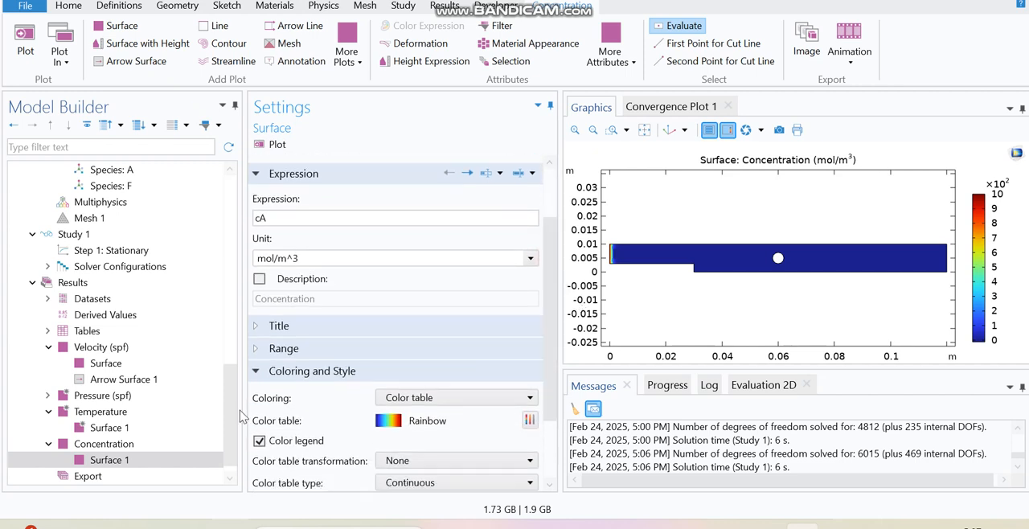
drag(226, 400, 234, 342)
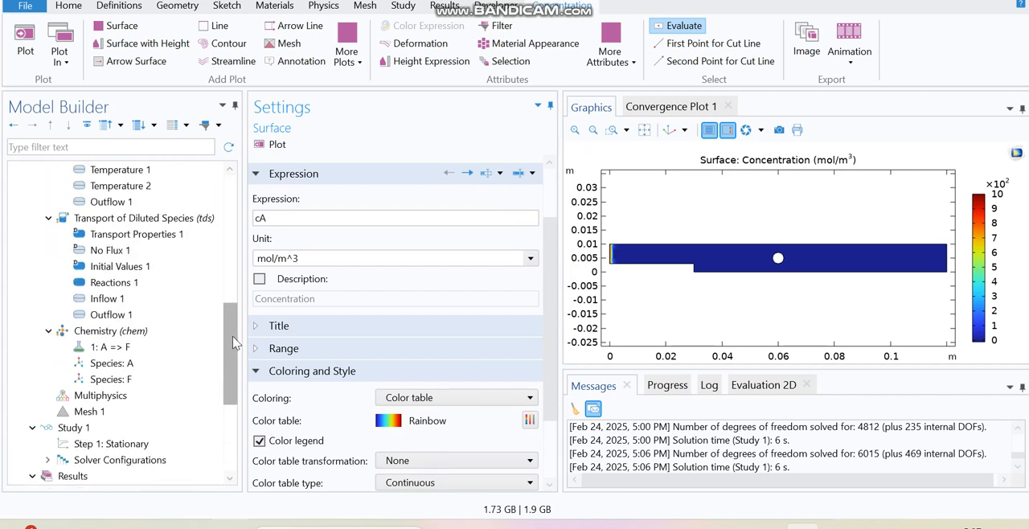
click(186, 241)
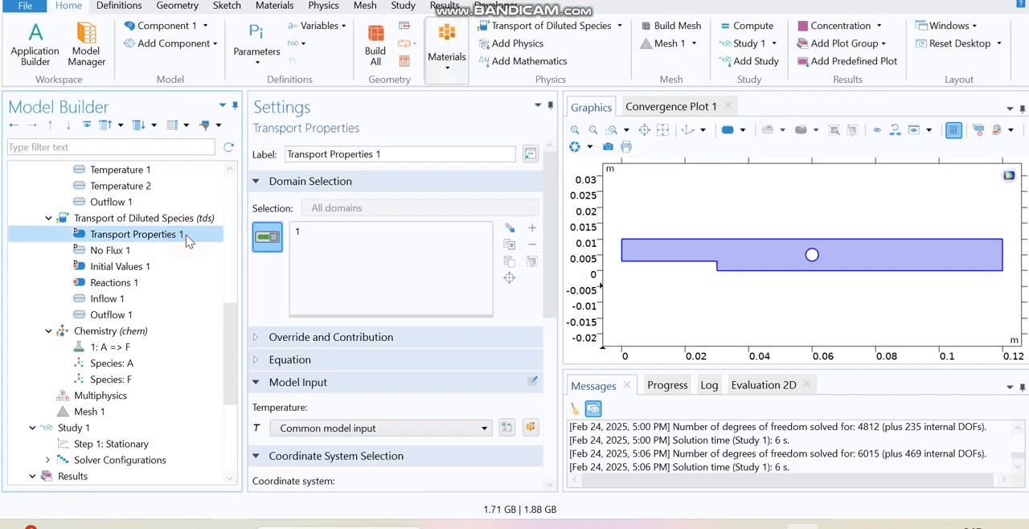
drag(542, 282, 547, 332)
scroll(417, 344, down, 3)
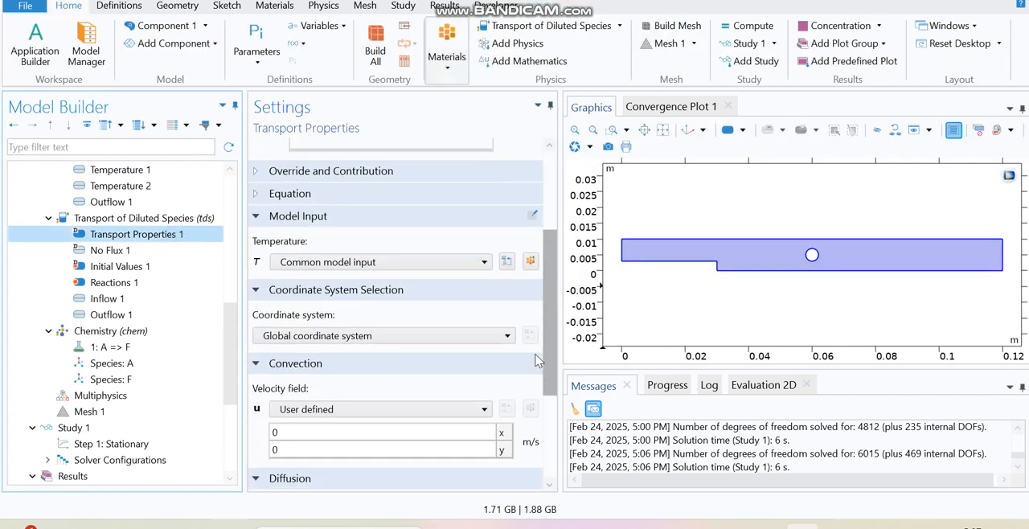
click(417, 339)
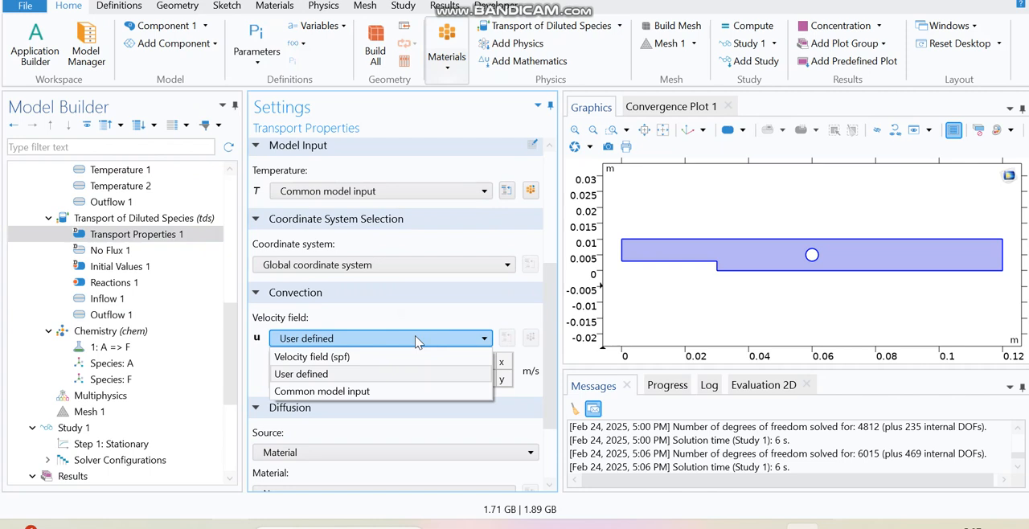
click(375, 356)
click(753, 27)
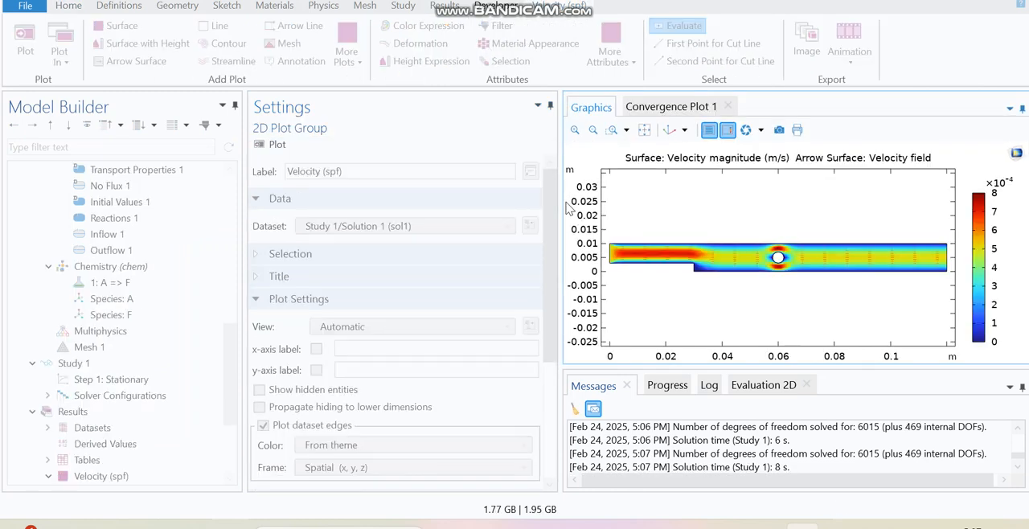
Open the concentration surface plot and probe cA values at points along the channel.
drag(233, 362, 232, 408)
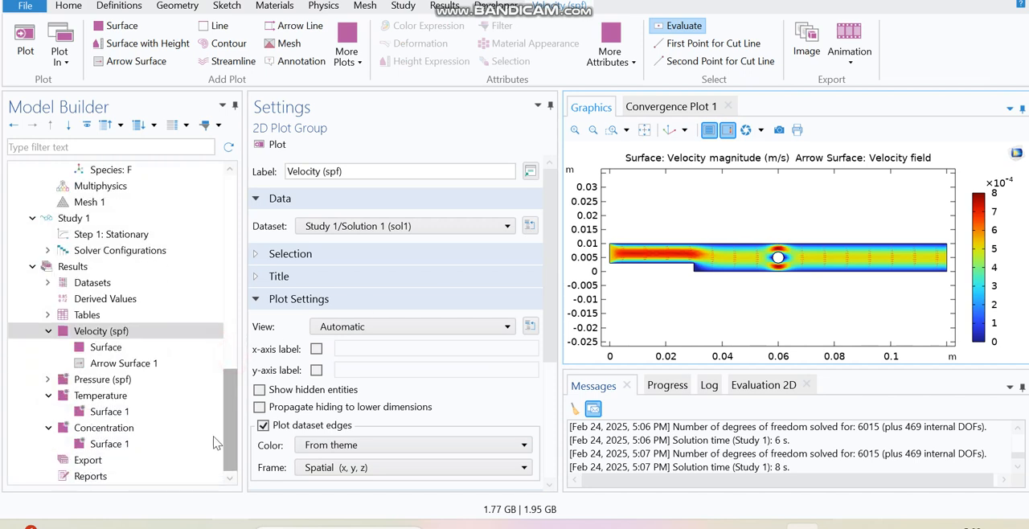
click(140, 448)
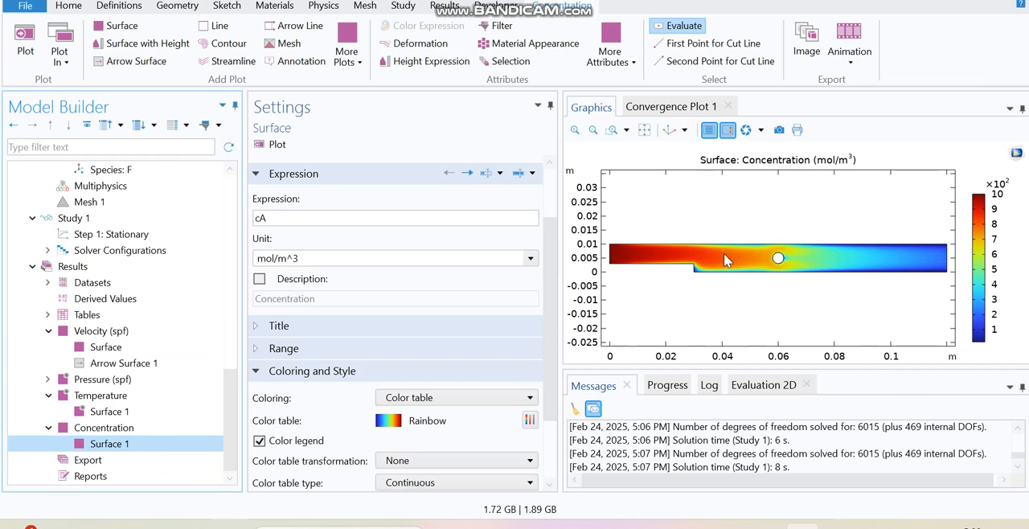
click(705, 261)
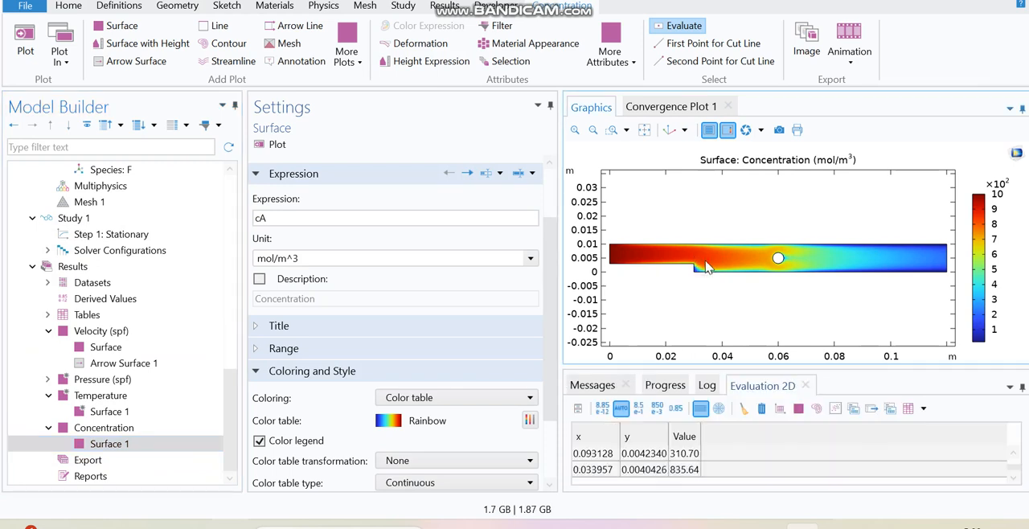
click(744, 409)
click(657, 251)
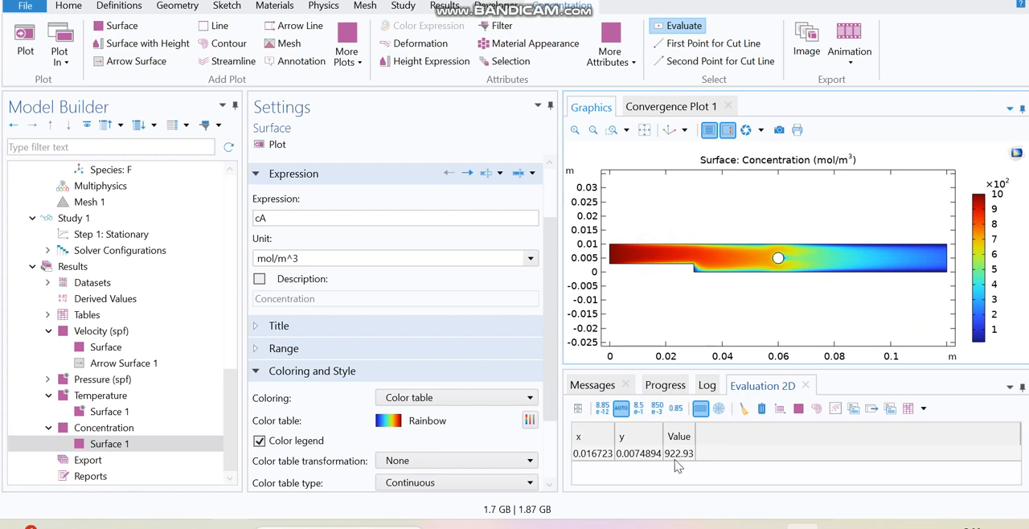
click(846, 254)
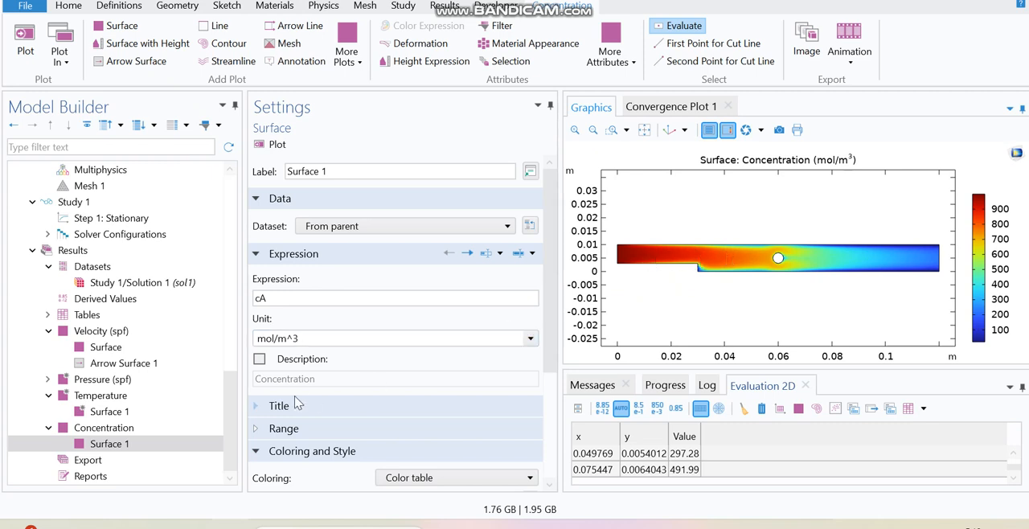
Review the Chemistry interface's mixture properties and species matching settings.
drag(232, 419, 238, 364)
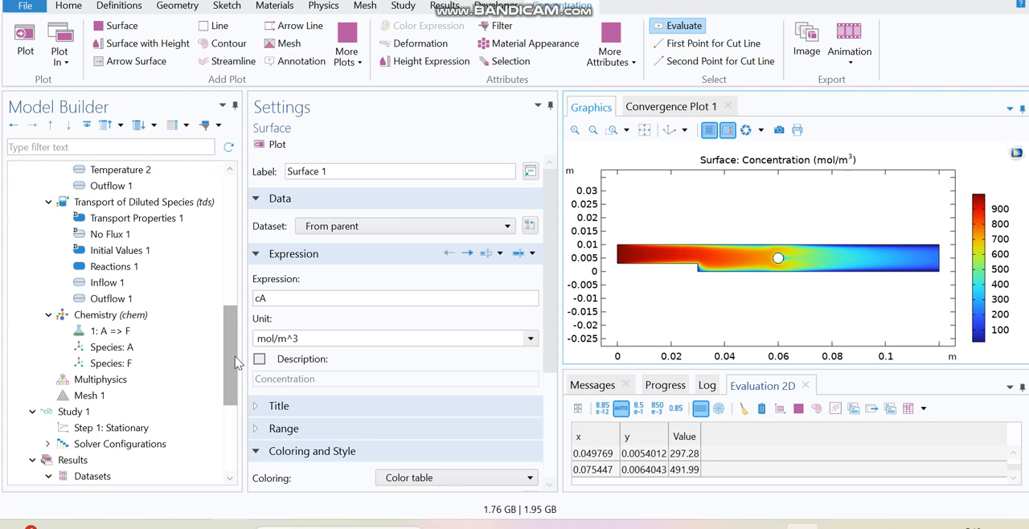
drag(235, 364, 236, 364)
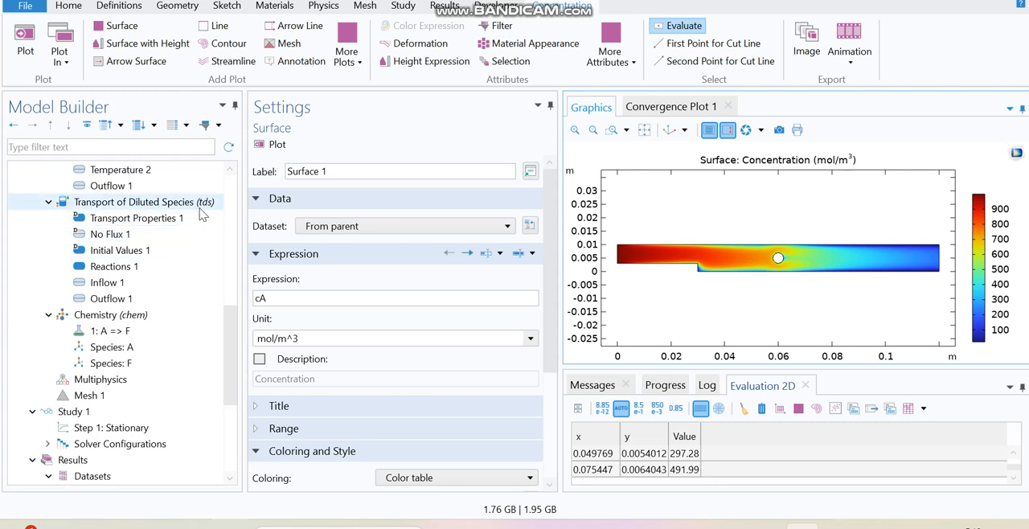
click(165, 314)
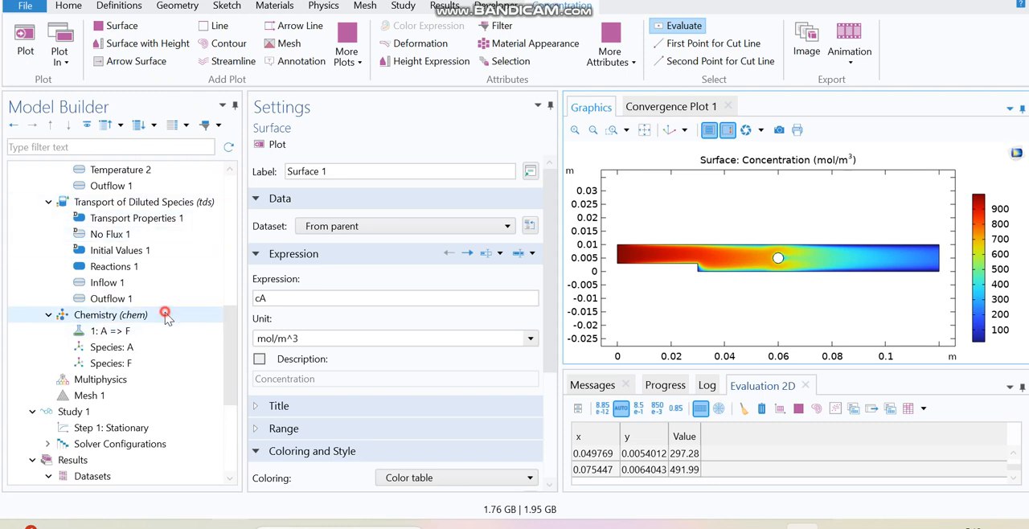
scroll(547, 298, down, 2)
drag(549, 301, 536, 368)
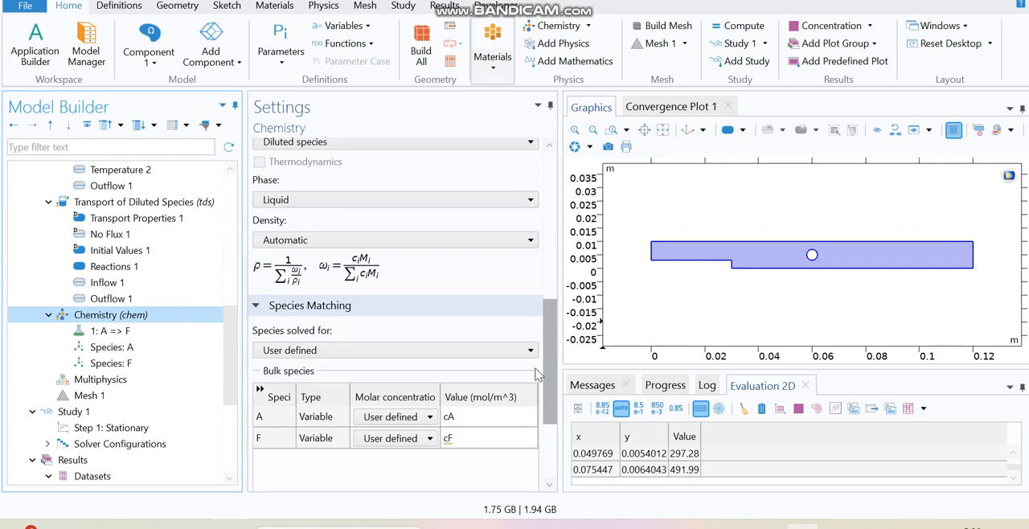
scroll(537, 374, up, 3)
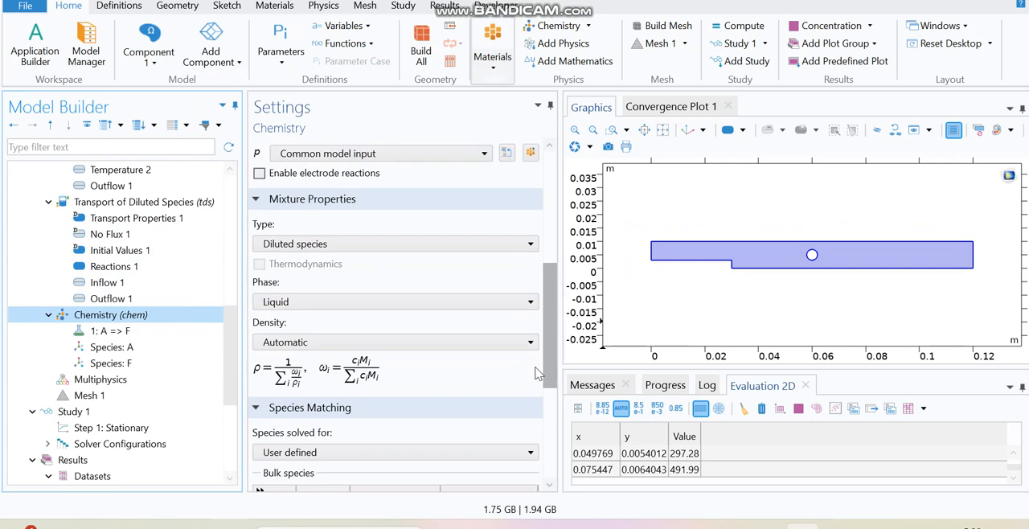
Inspect the A => F reaction's rate constants and user-defined enthalpy of reaction H.
click(153, 333)
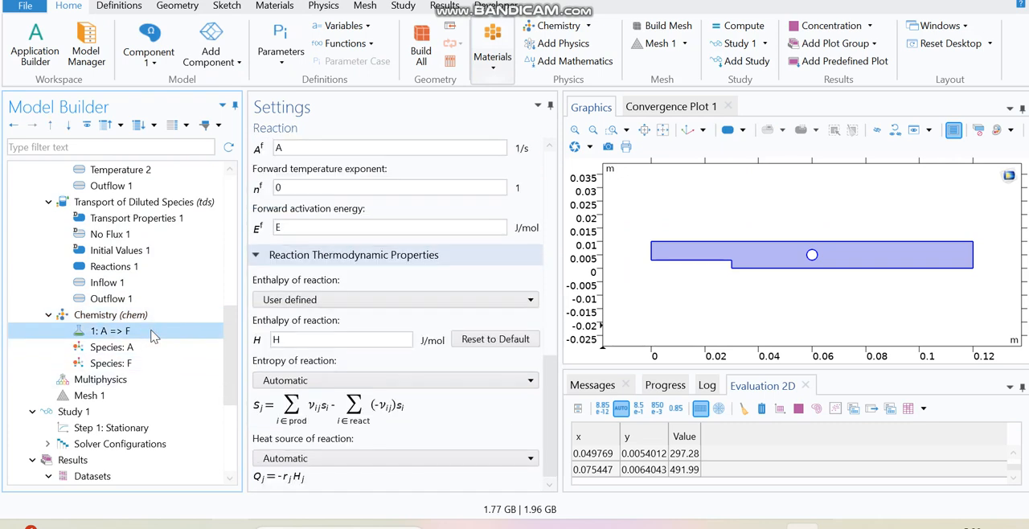
click(289, 302)
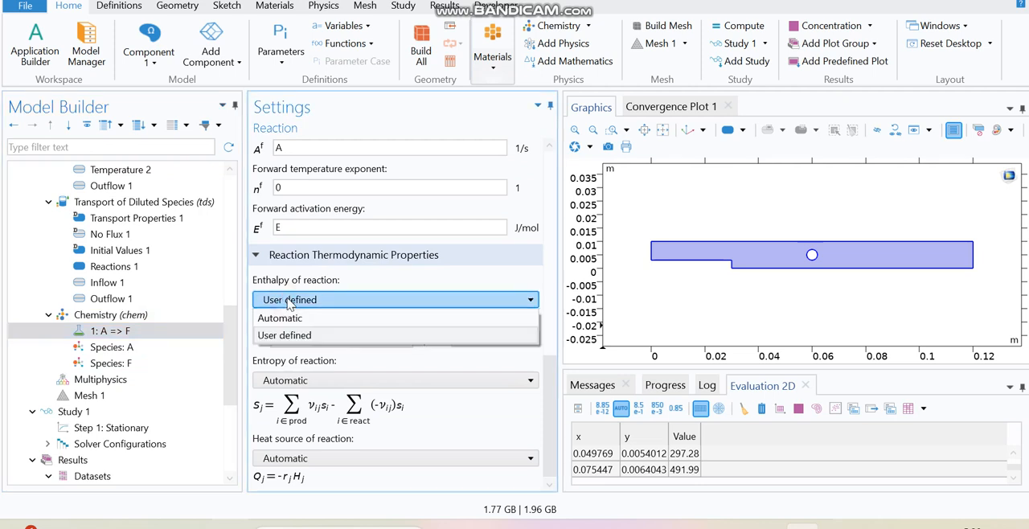
click(551, 403)
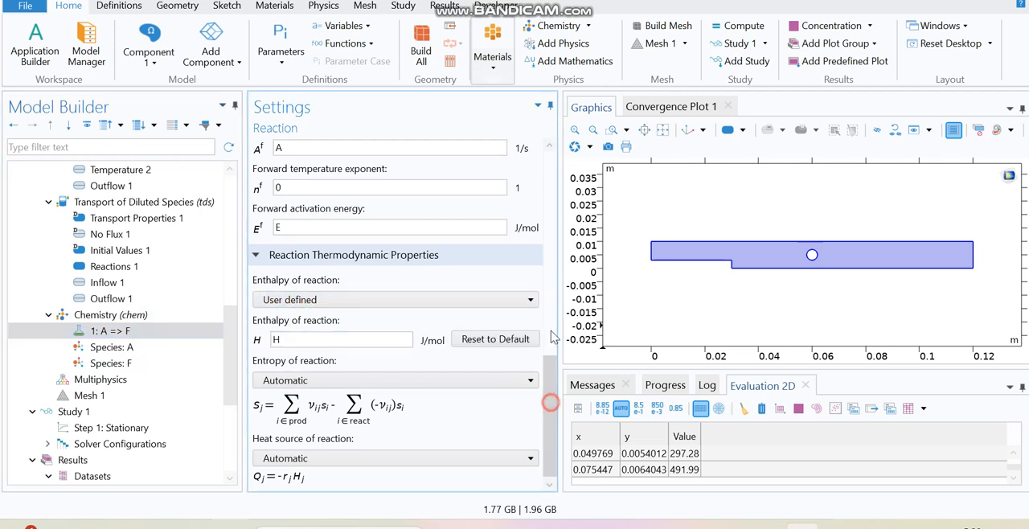
scroll(552, 321, up, 10)
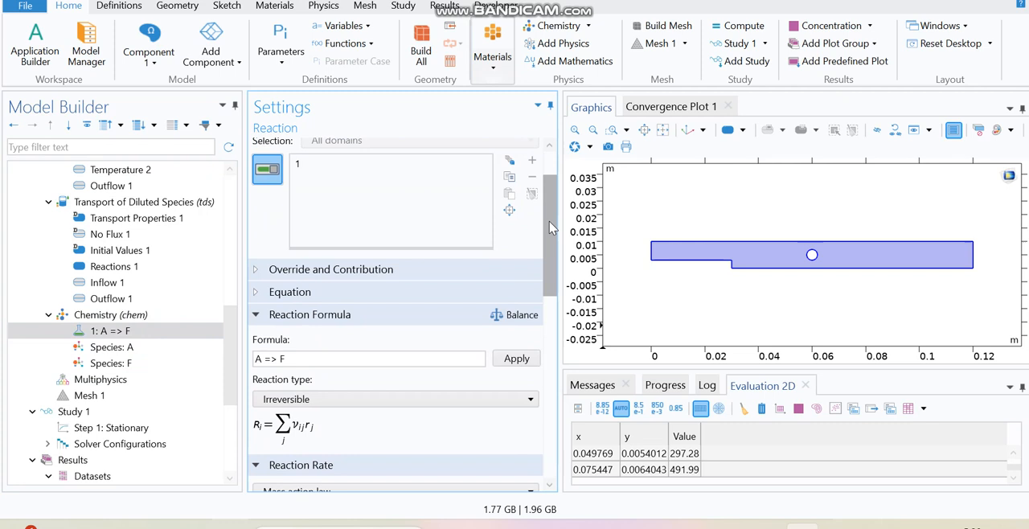
drag(551, 228, 531, 359)
click(356, 447)
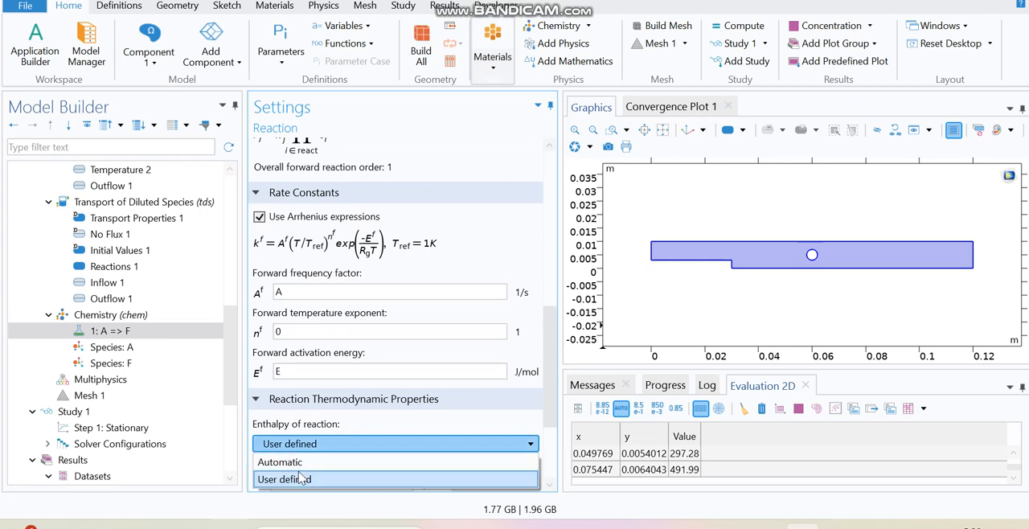
click(296, 464)
click(298, 444)
click(290, 479)
scroll(441, 431, down, 2)
drag(301, 425, 258, 424)
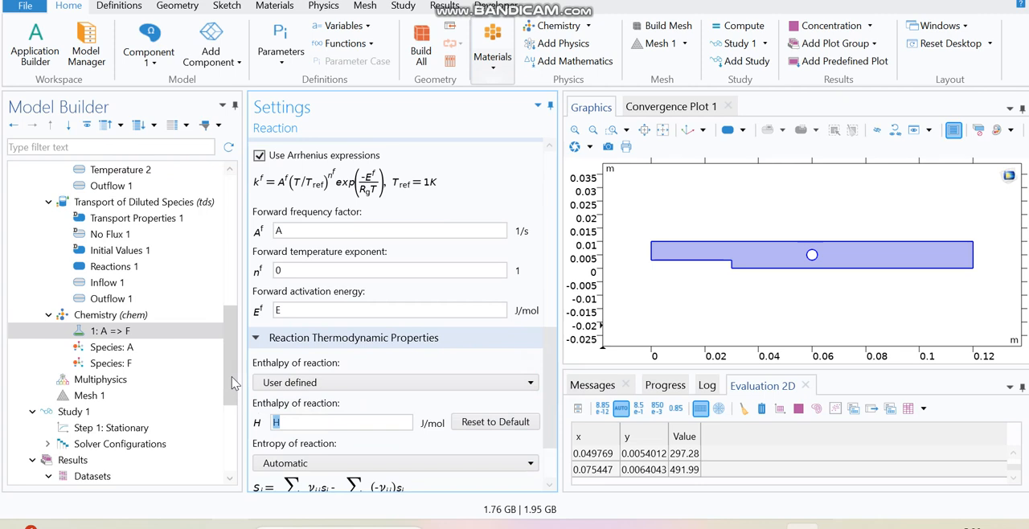
Add a Heat Source to Heat Transfer in Fluids on domain 1 using the heat source of reactions (chem).
scroll(233, 382, up, 2)
scroll(233, 378, up, 5)
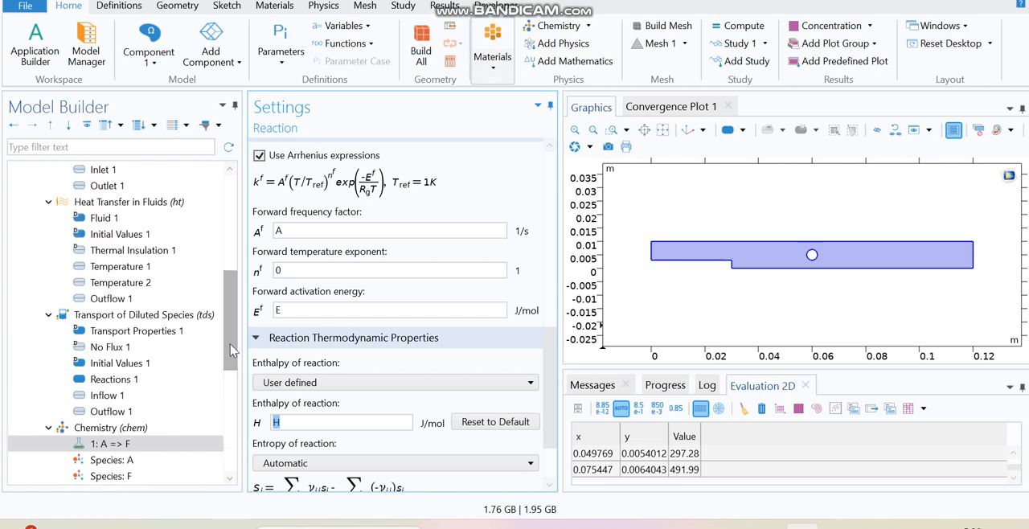
scroll(231, 346, up, 1)
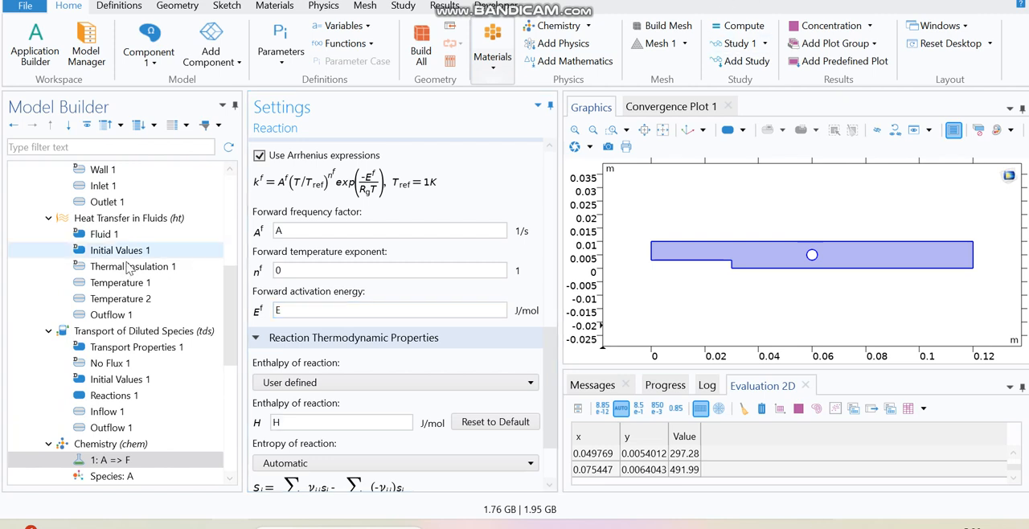
click(137, 219)
right_click(138, 221)
click(230, 28)
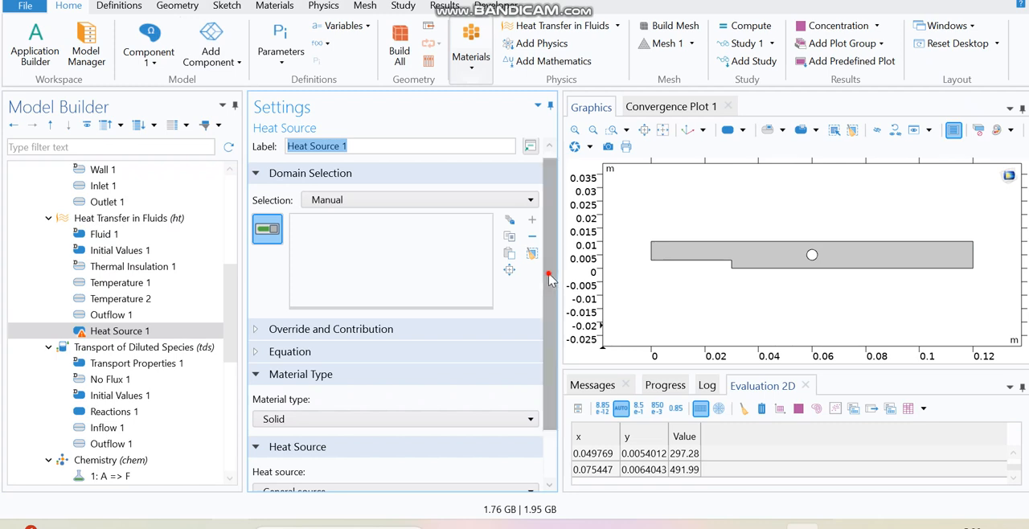
scroll(554, 296, down, 2)
click(766, 259)
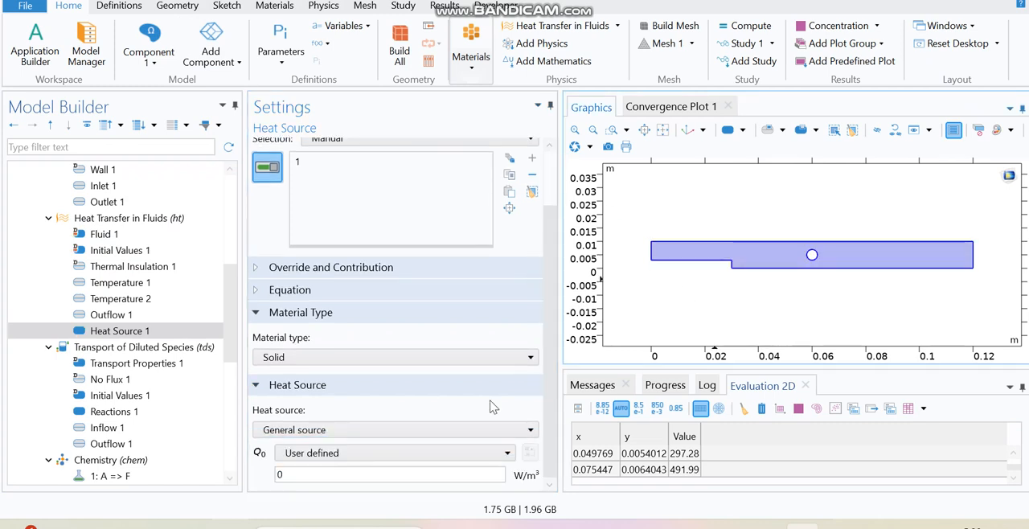
click(331, 455)
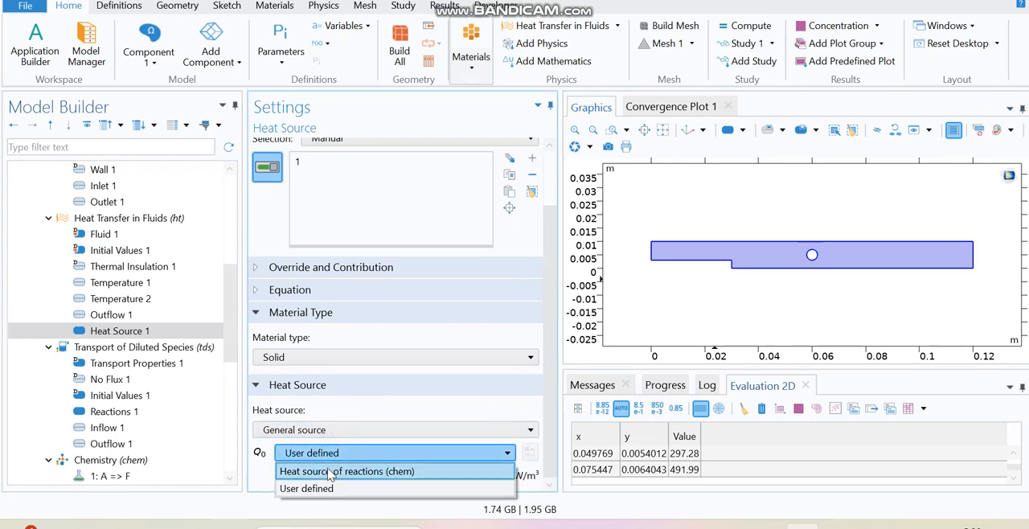
click(332, 471)
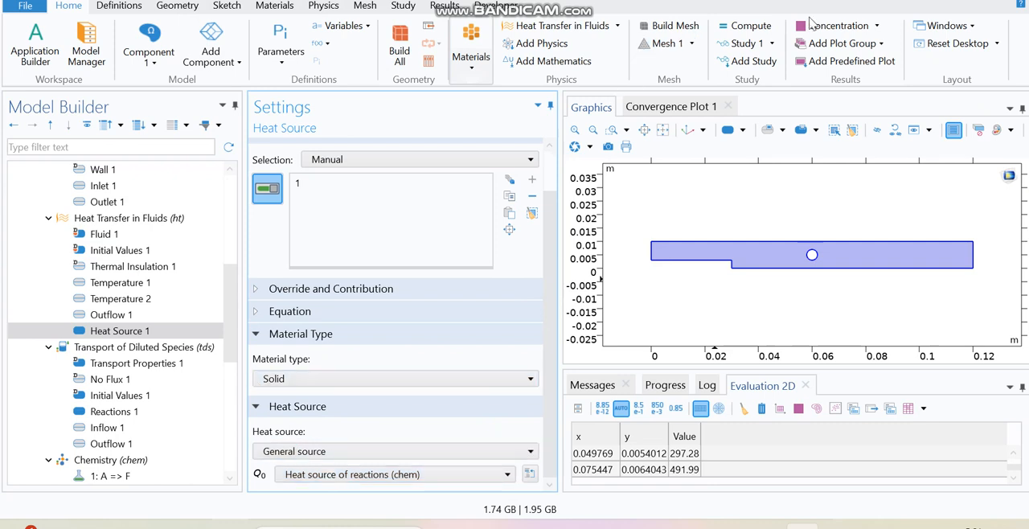
click(750, 28)
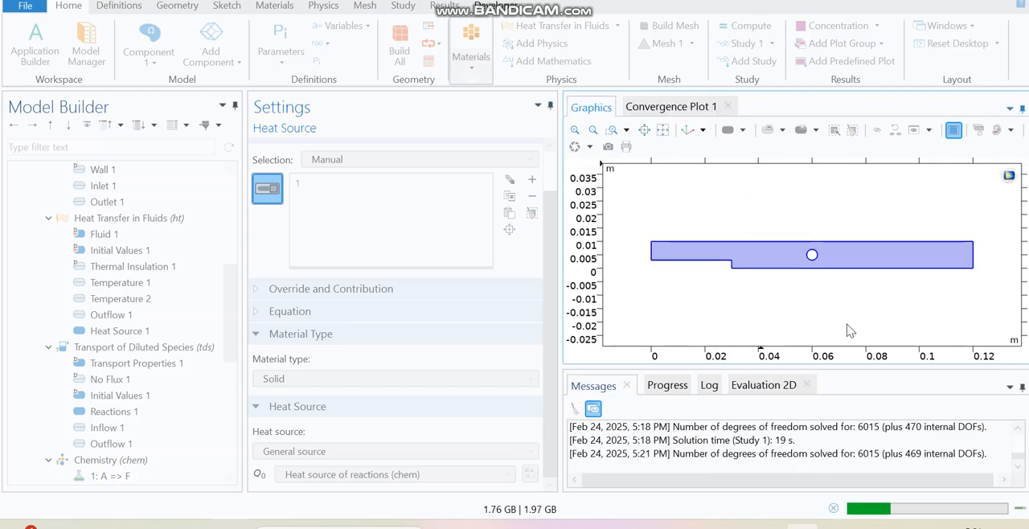
click(834, 505)
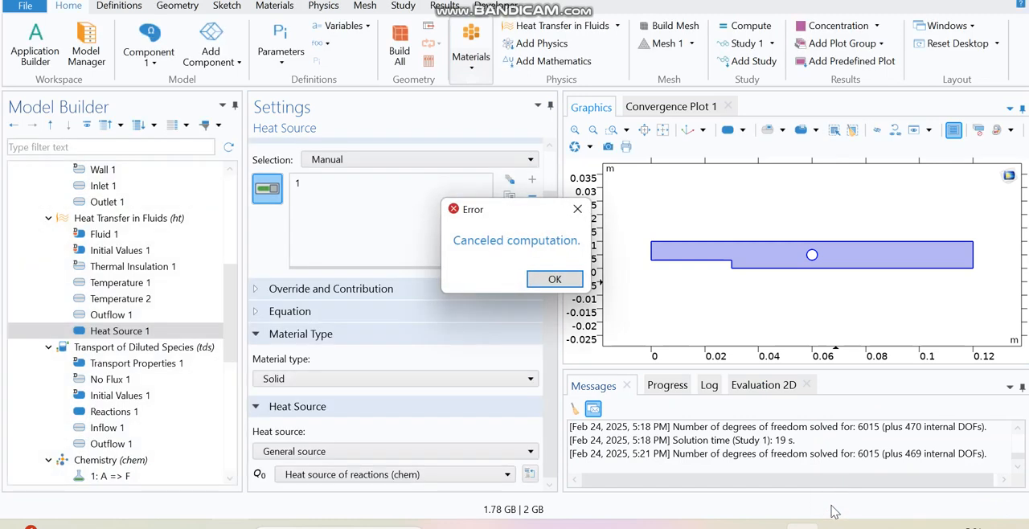
click(563, 280)
Add Nonisothermal Flow and Reacting Flow, Diluted Species multiphysics couplings, then compute the study.
drag(230, 290, 229, 383)
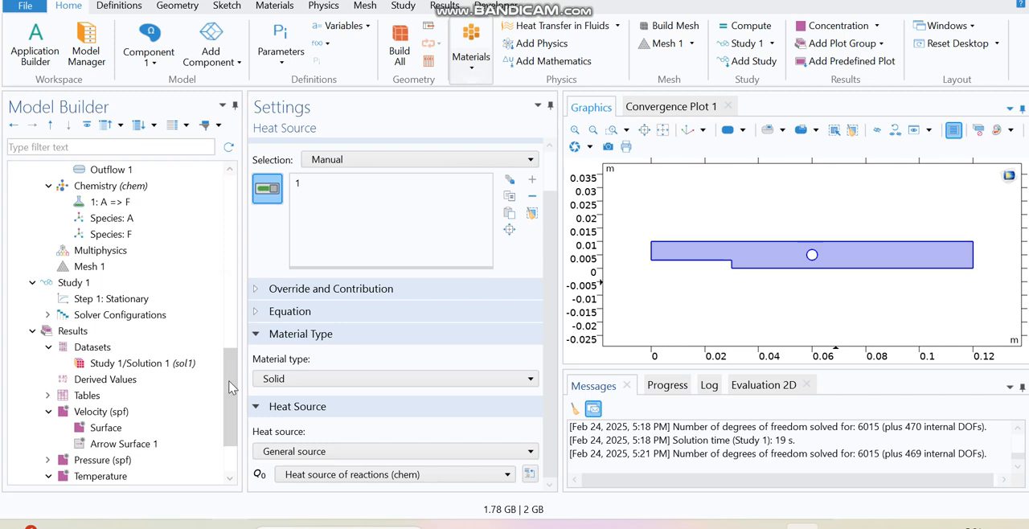
click(122, 251)
right_click(126, 254)
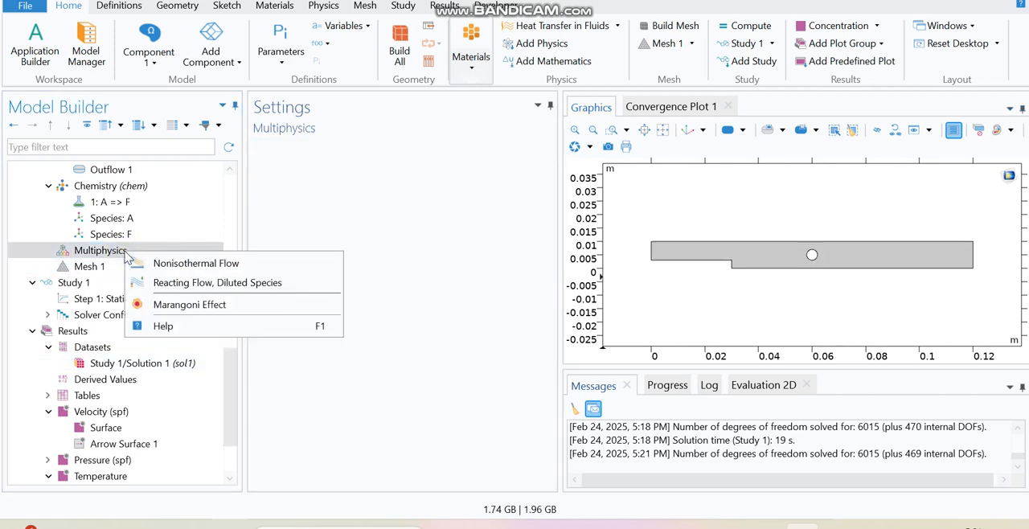
click(171, 264)
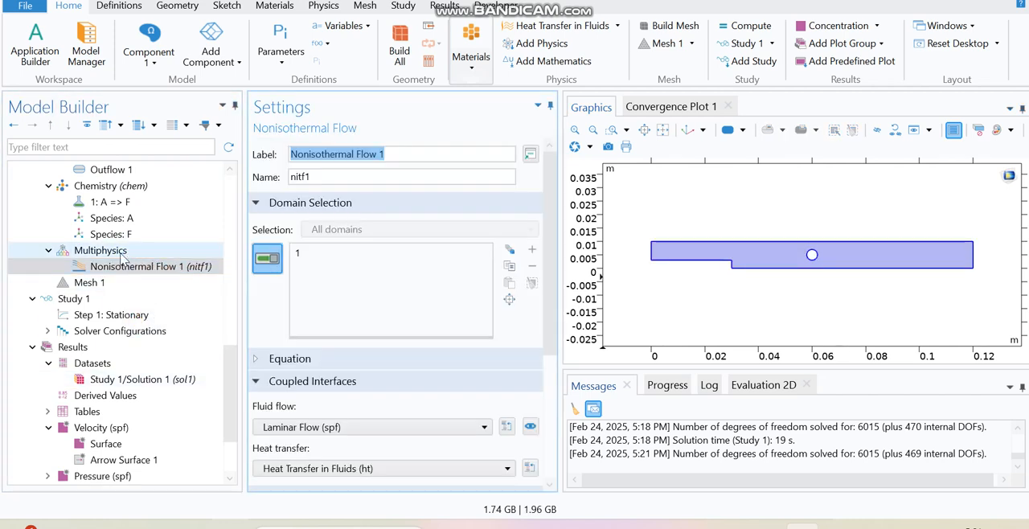
click(120, 256)
right_click(120, 254)
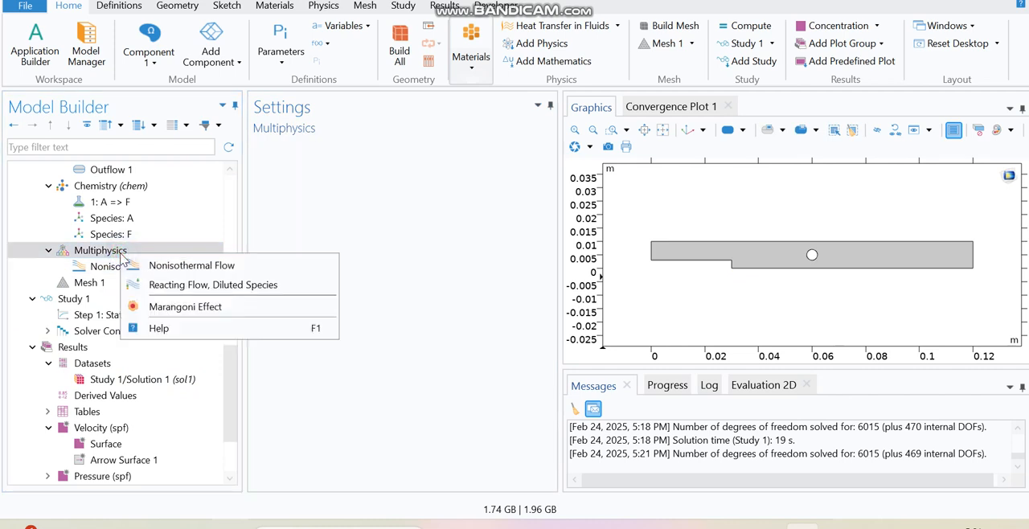
click(183, 286)
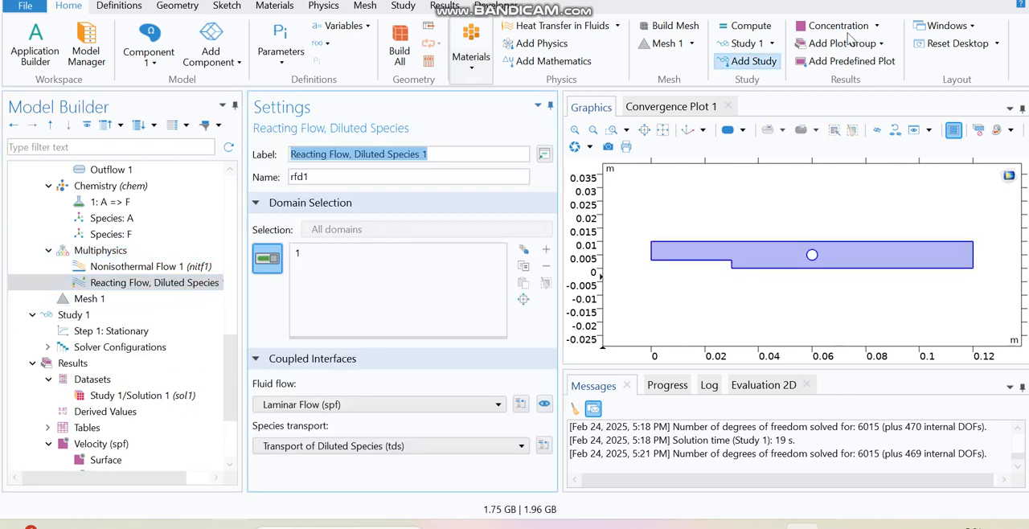
click(752, 29)
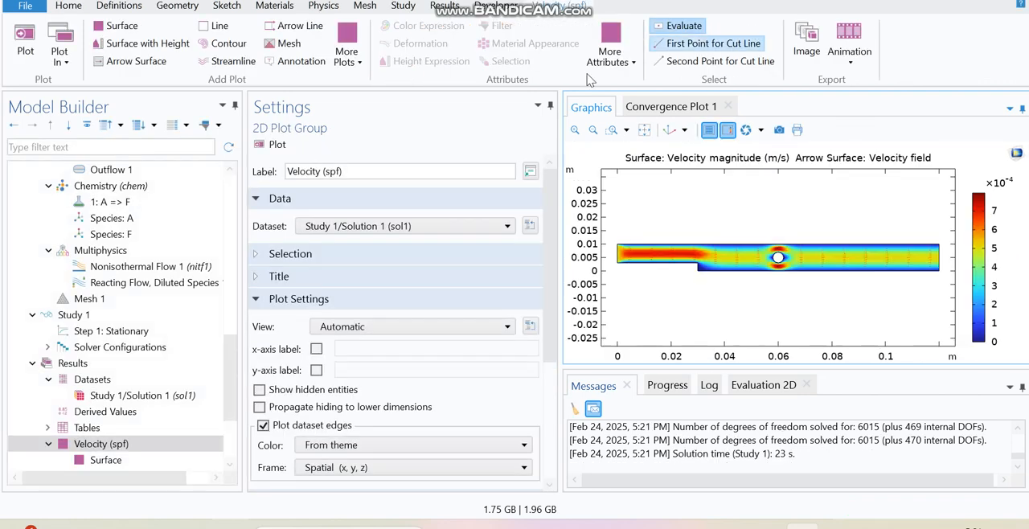
Open the temperature surface plot and probe temperature values at points near the cylinder.
scroll(227, 402, down, 3)
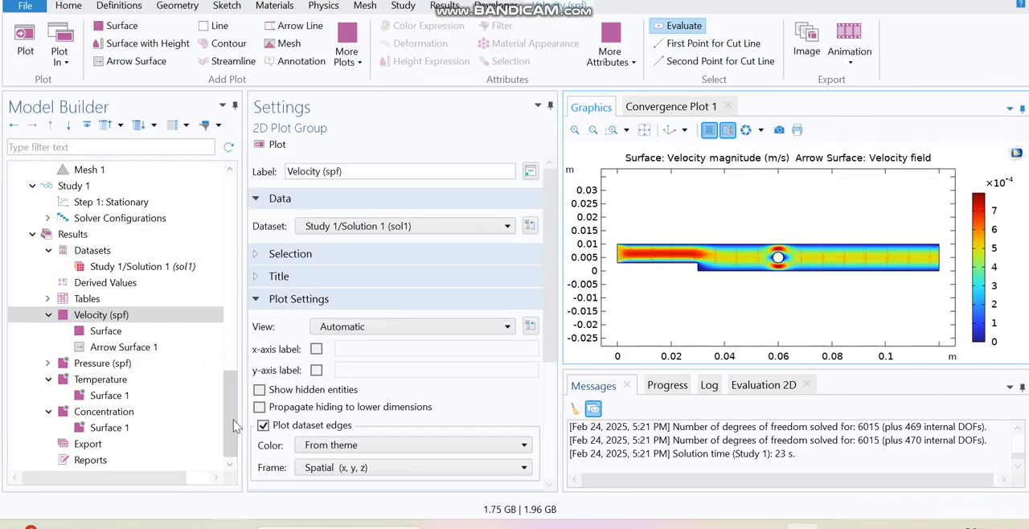
click(131, 396)
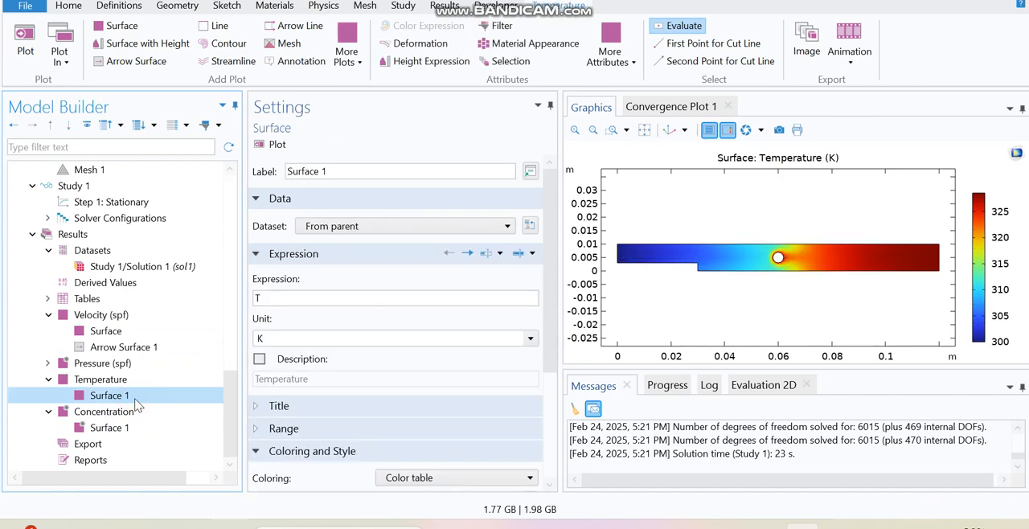
click(743, 259)
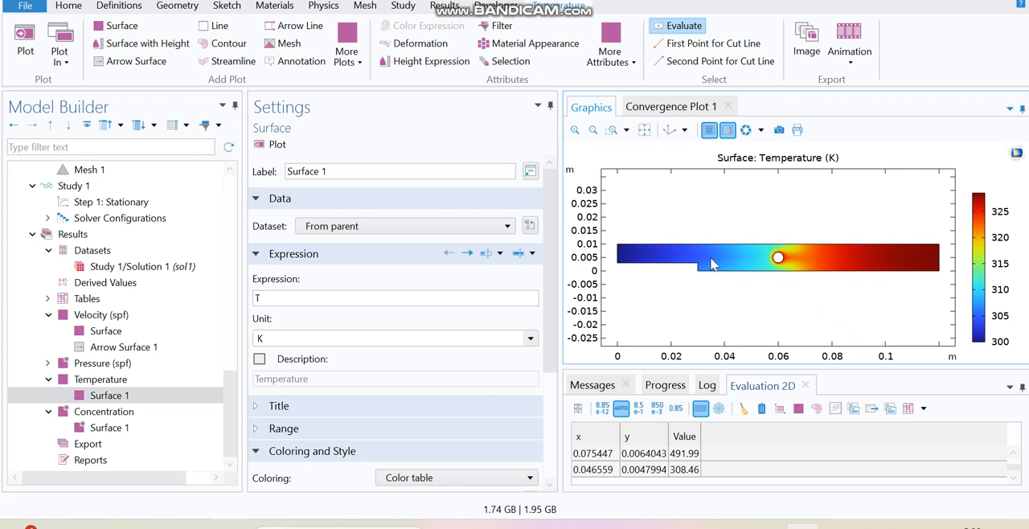
click(738, 258)
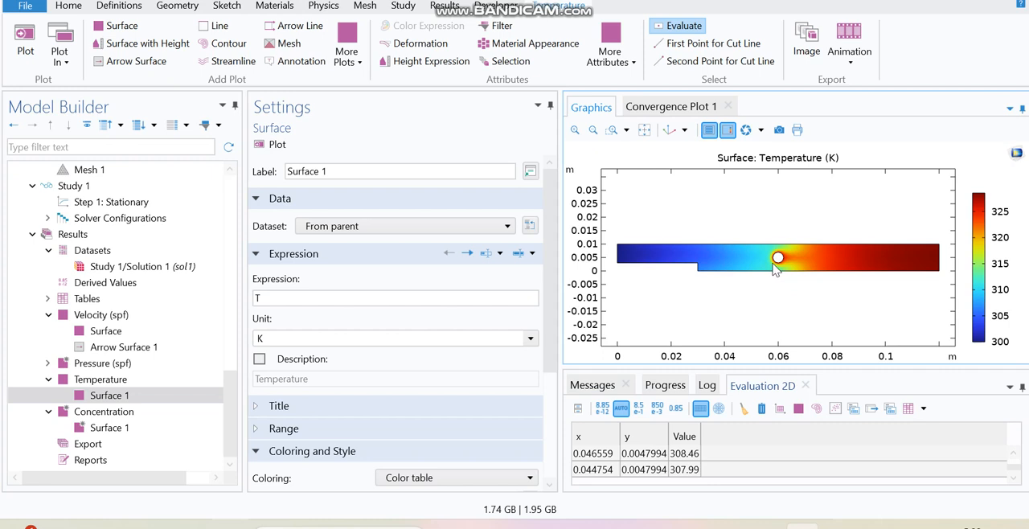